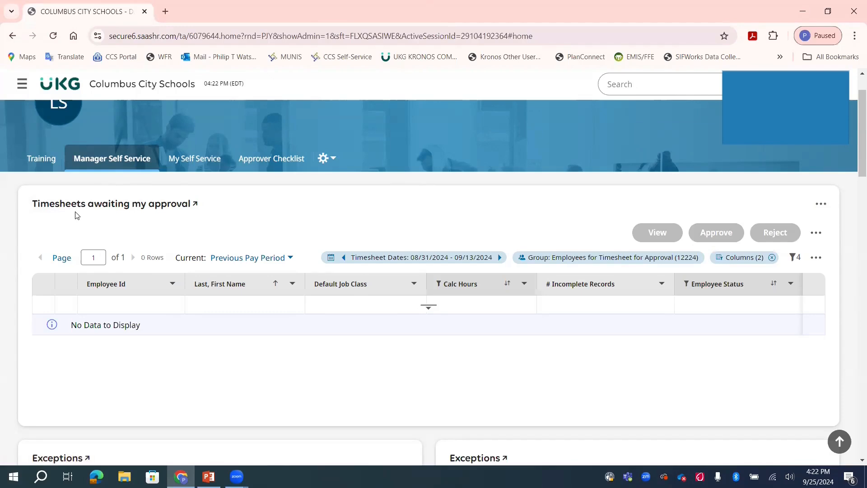
View the full current pay period Exceptions report, then return to the Manager Self Service dashboard.
scroll(77, 216, down, 3)
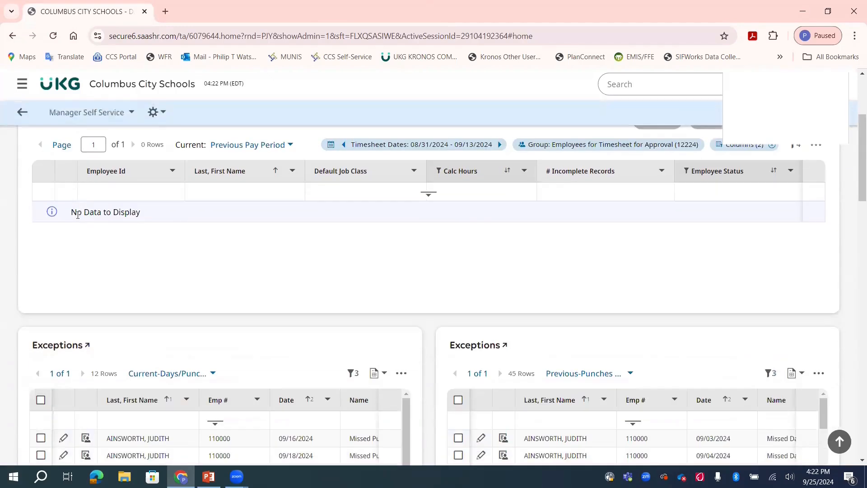
scroll(74, 237, down, 1)
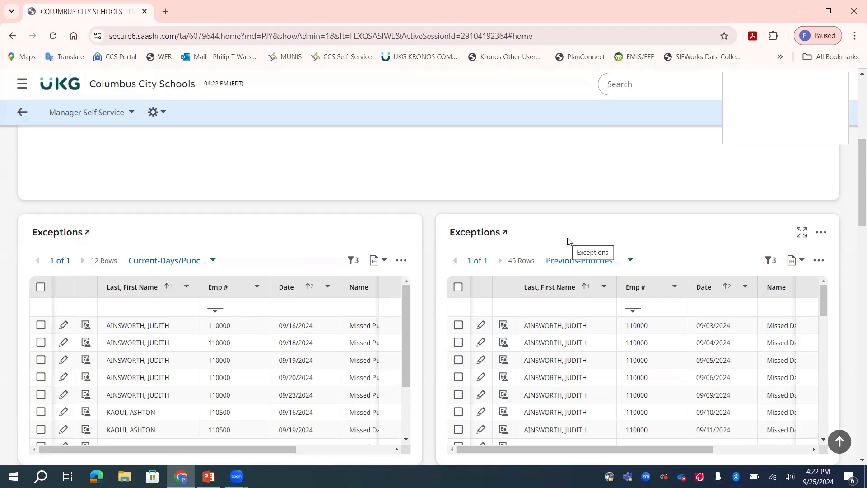
click(59, 234)
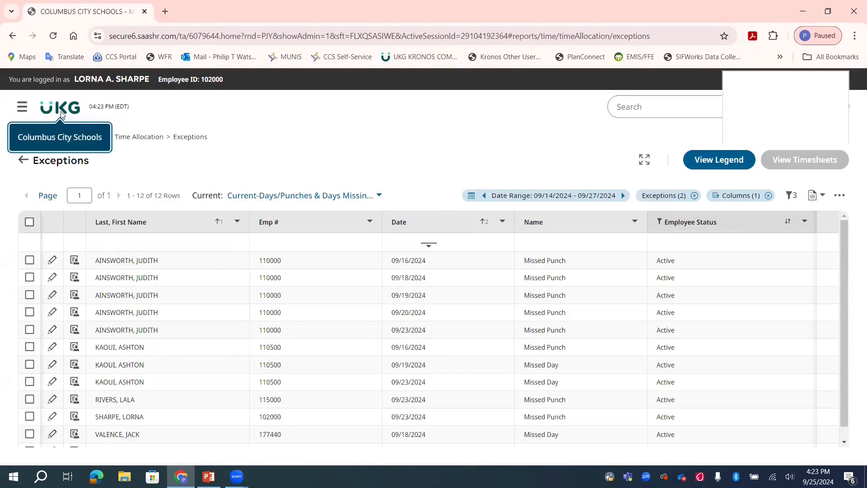
click(22, 160)
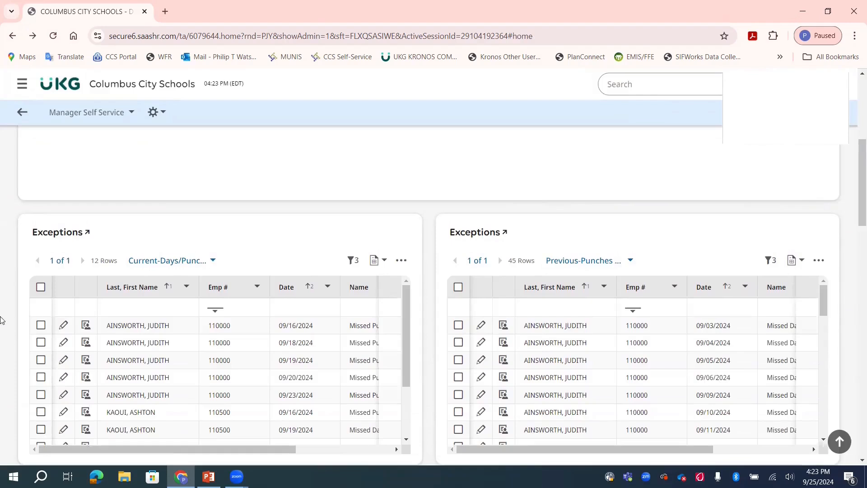
click(402, 260)
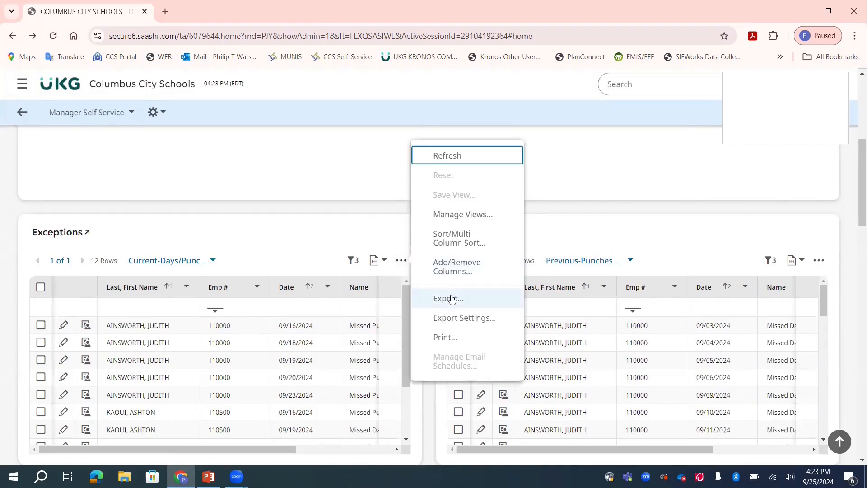
click(452, 299)
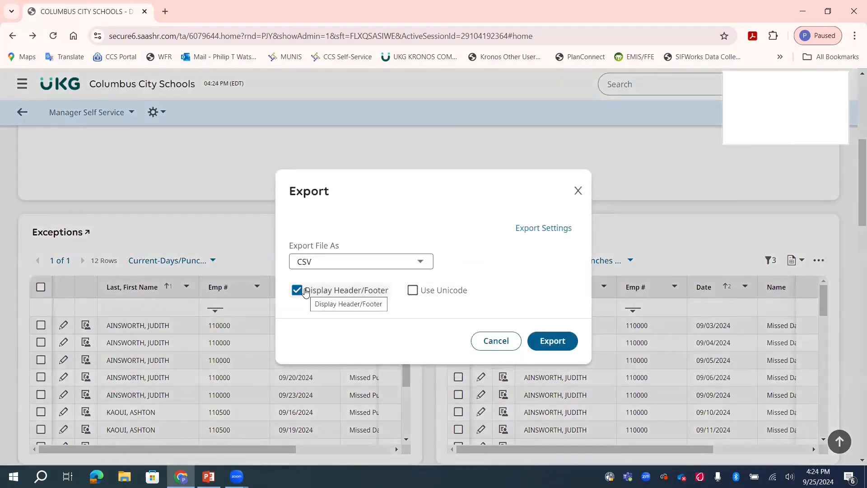
click(306, 292)
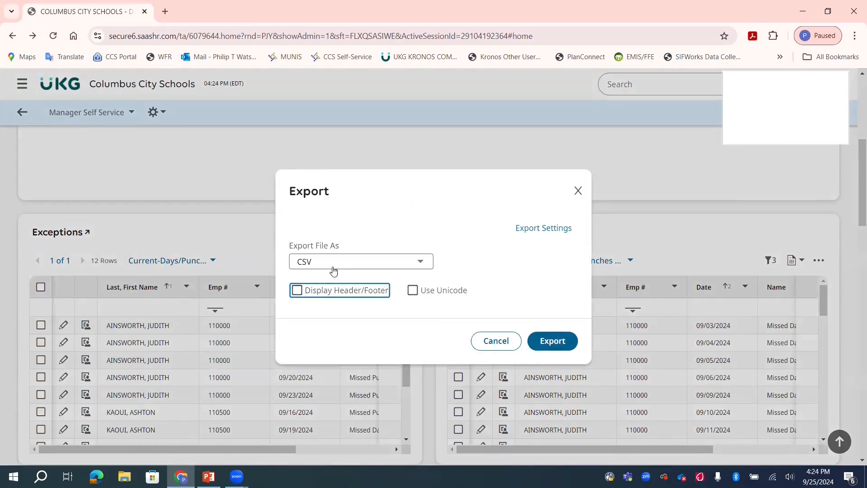
click(338, 262)
click(347, 338)
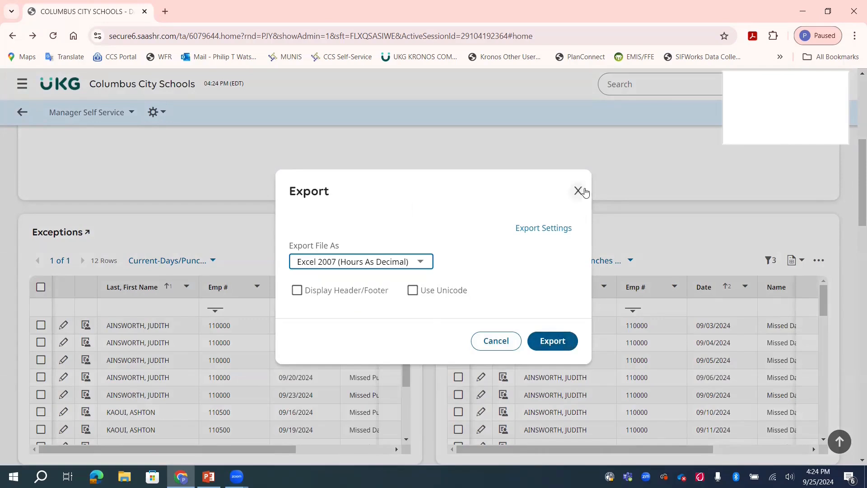
click(578, 191)
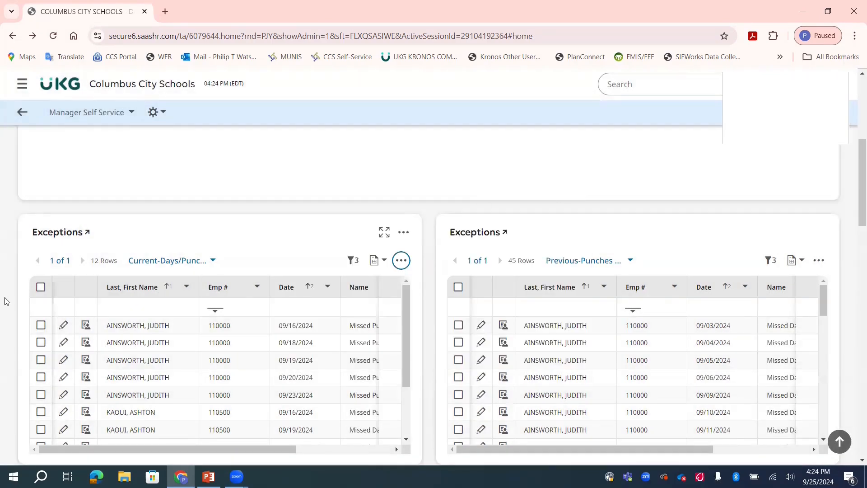
Review the Pending Timesheet Change Requests, comparing their request types, and look over the open time off requests.
scroll(6, 302, down, 3)
scroll(5, 302, down, 1)
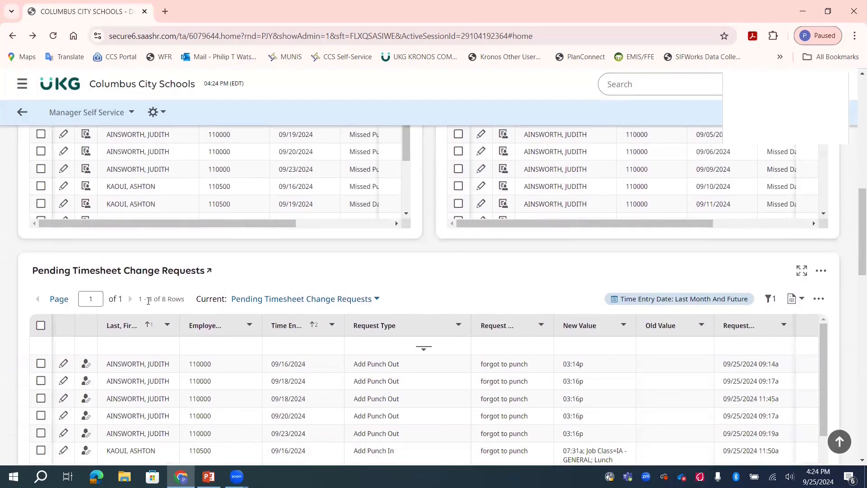
scroll(148, 301, down, 1)
scroll(148, 301, down, 1)
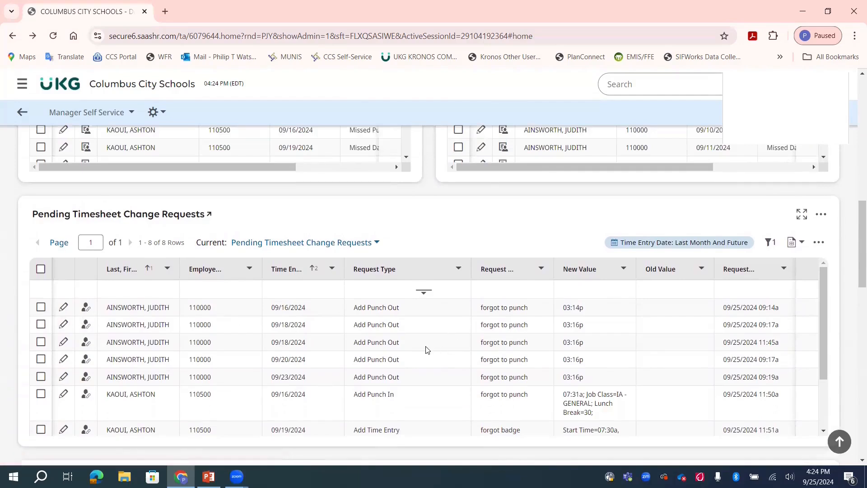
drag(354, 394, 389, 395)
drag(399, 359, 359, 360)
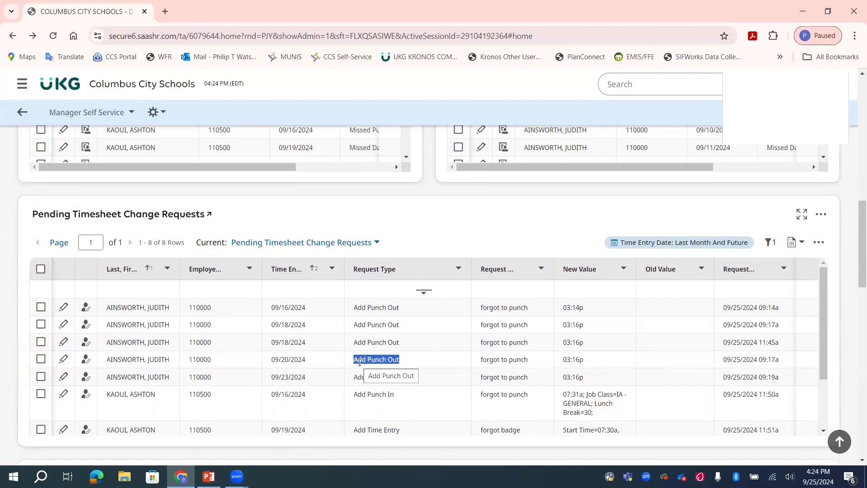
drag(399, 428, 351, 410)
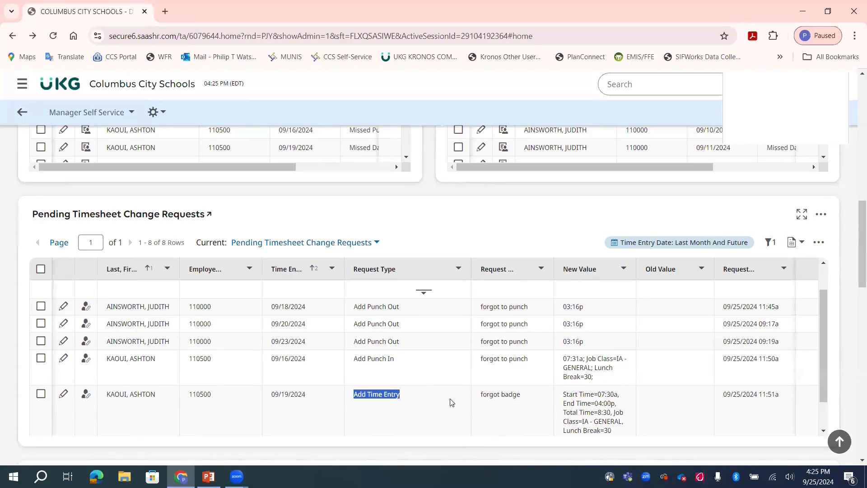
click(418, 391)
scroll(167, 407, down, 6)
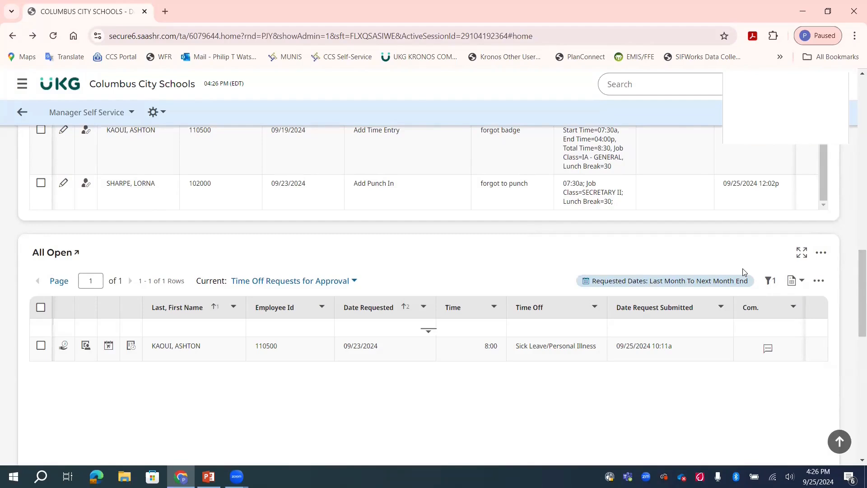
Export the current pay period's exceptions as Excel 2007 (Hours As Decimal) without the header/footer.
scroll(673, 257, up, 10)
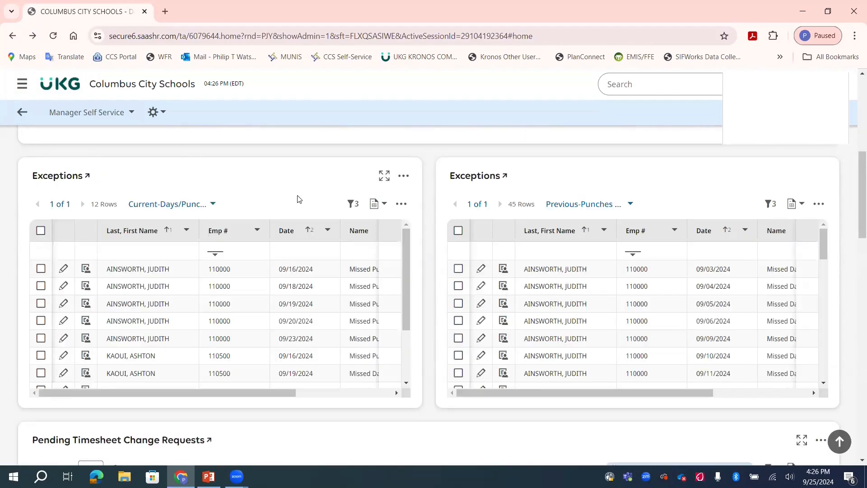
click(401, 205)
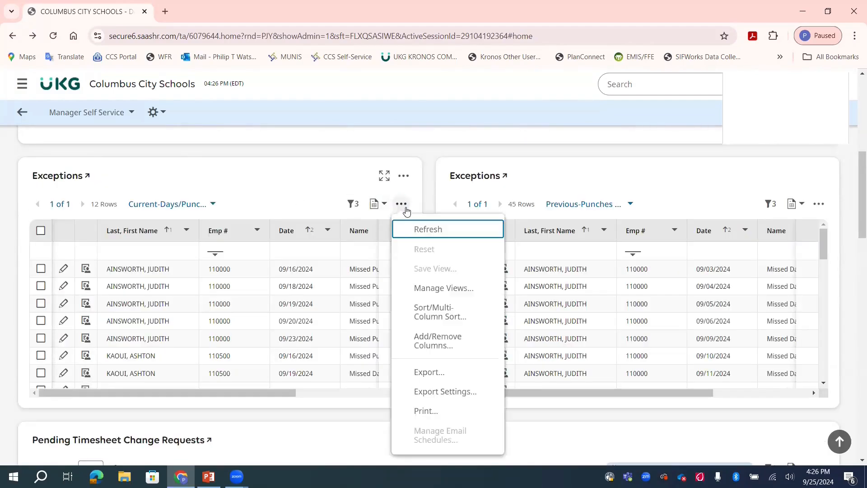
click(437, 373)
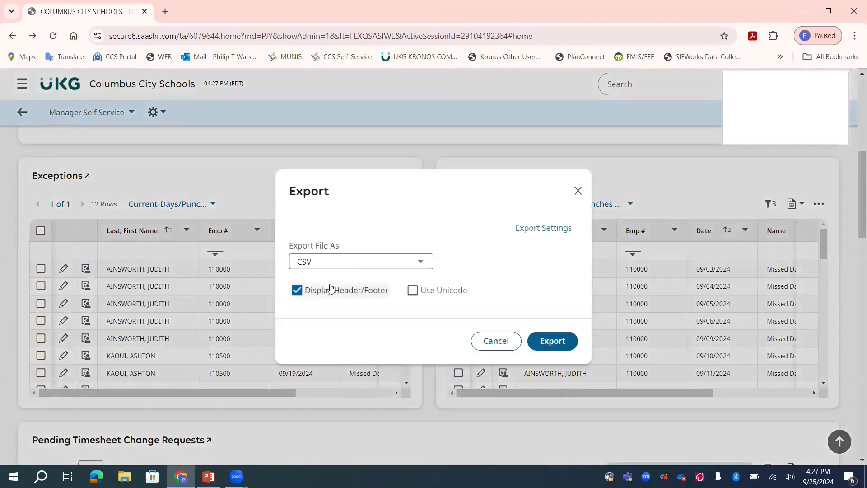
click(299, 290)
click(312, 264)
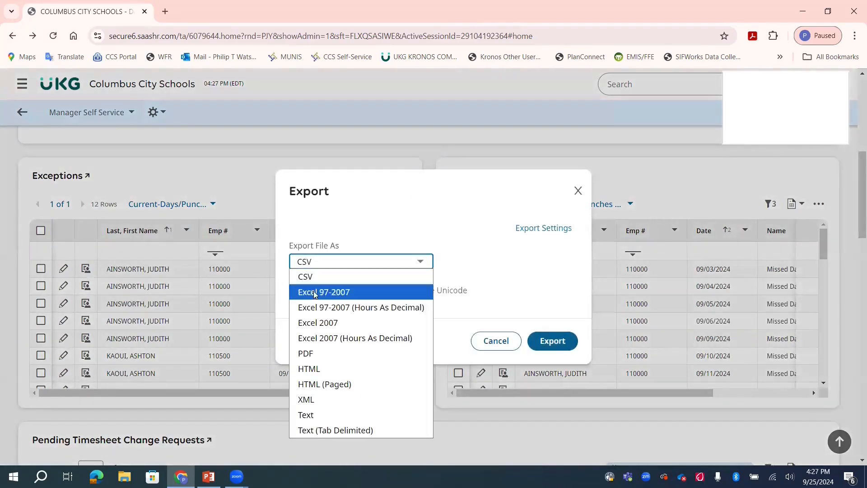
click(318, 338)
click(539, 345)
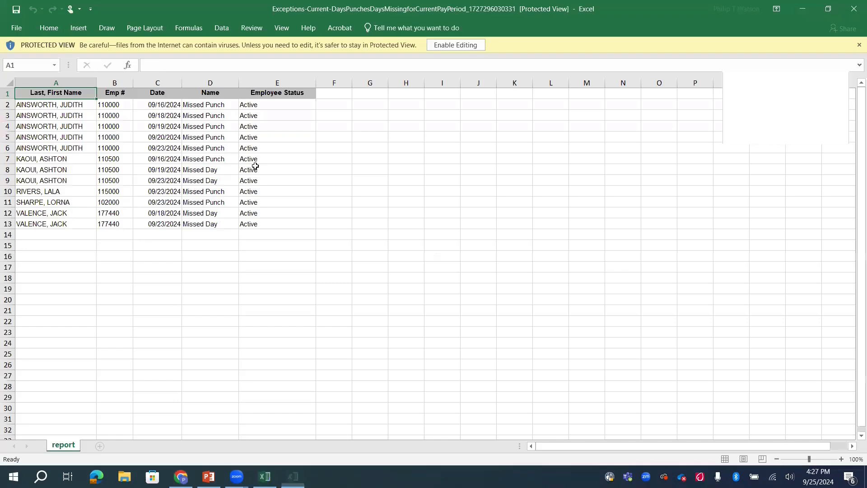
Enable editing of the exported report in Excel and save it to the Desktop as "Exceptions for 240914_240927".
click(456, 42)
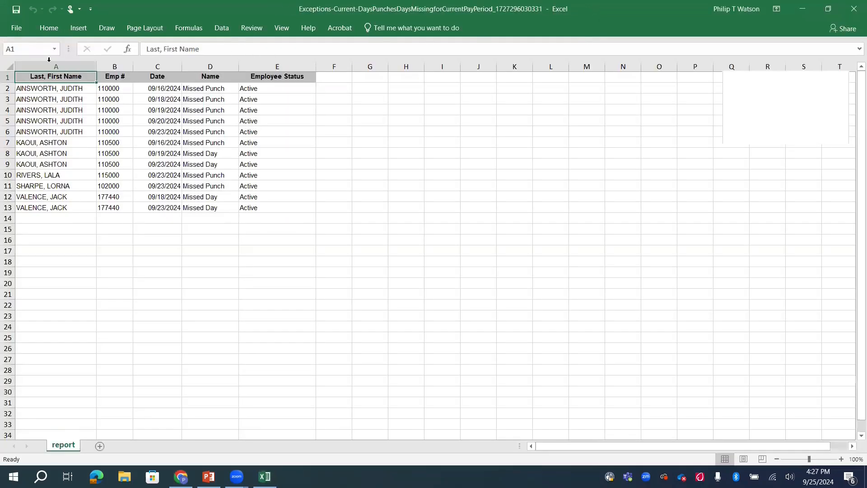
click(16, 28)
click(21, 127)
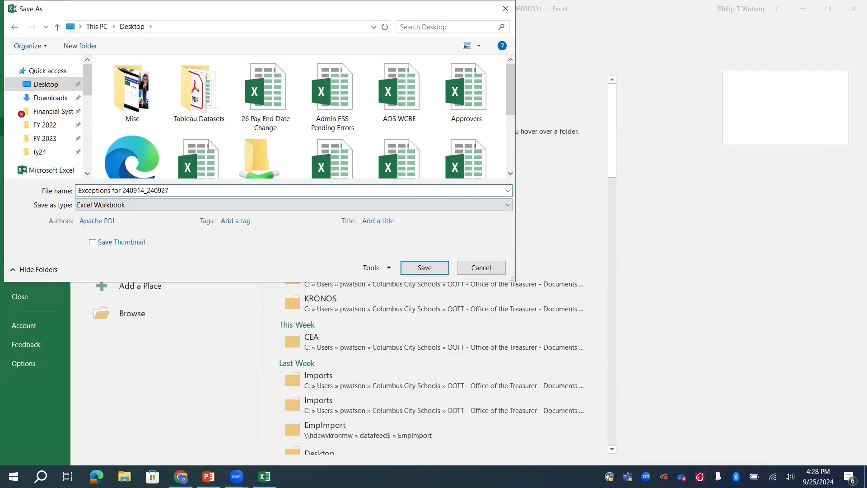
key(Return)
Add the column headings "Submitted?" in F1 and "Action Taken" in G1.
click(339, 72)
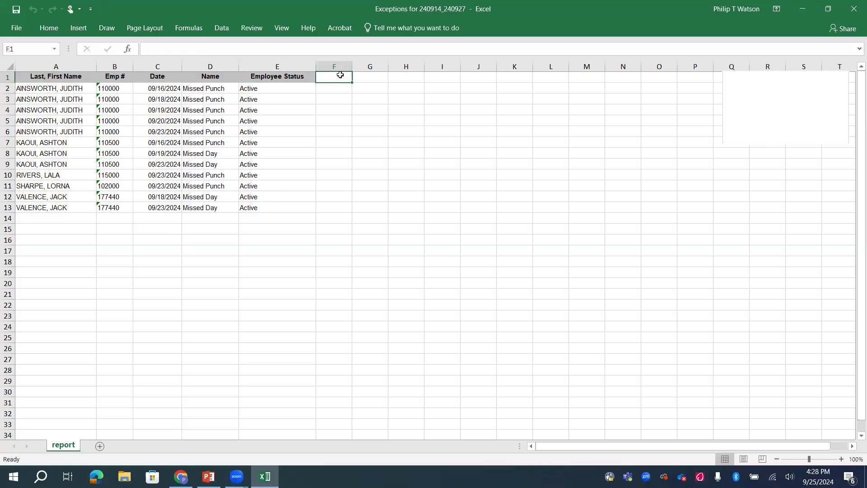
text(Submitted?)
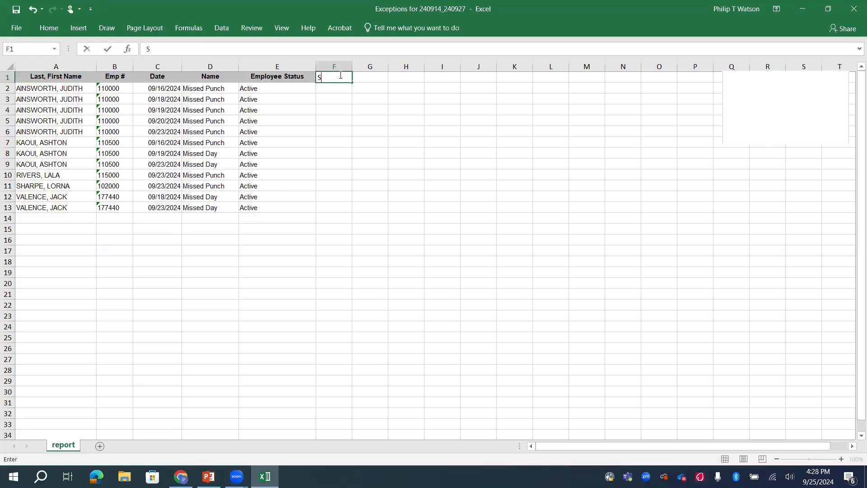
key(Tab)
text(Action Taken)
key(Return)
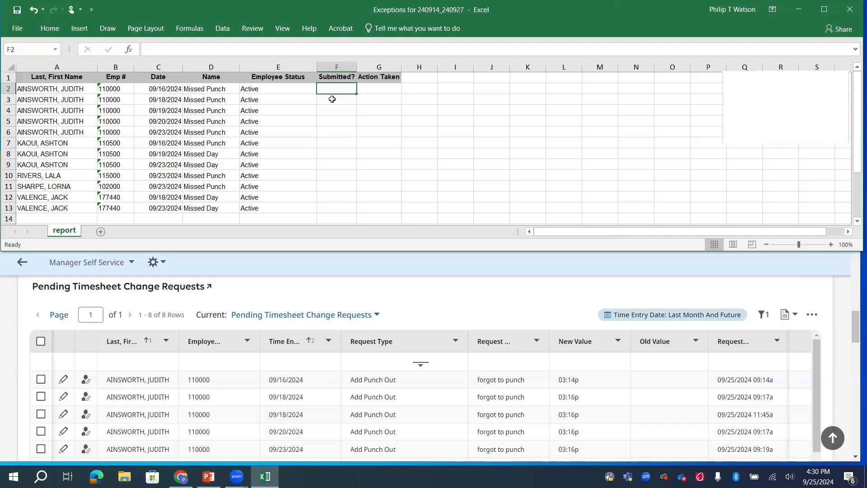
Enter Yes in F2 and F3, and "Employee submitted a duplicate request; told principal to approve one request and reject the other" in G3.
text(Yes)
key(Return)
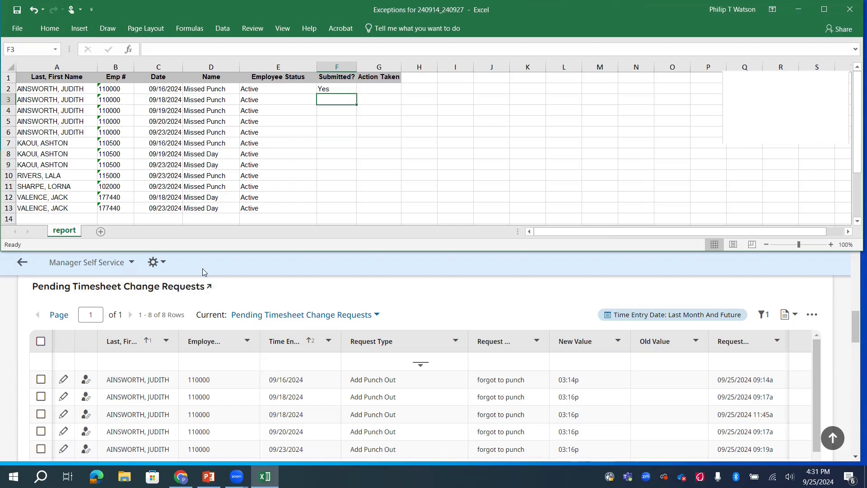
text(Yes)
key(Tab)
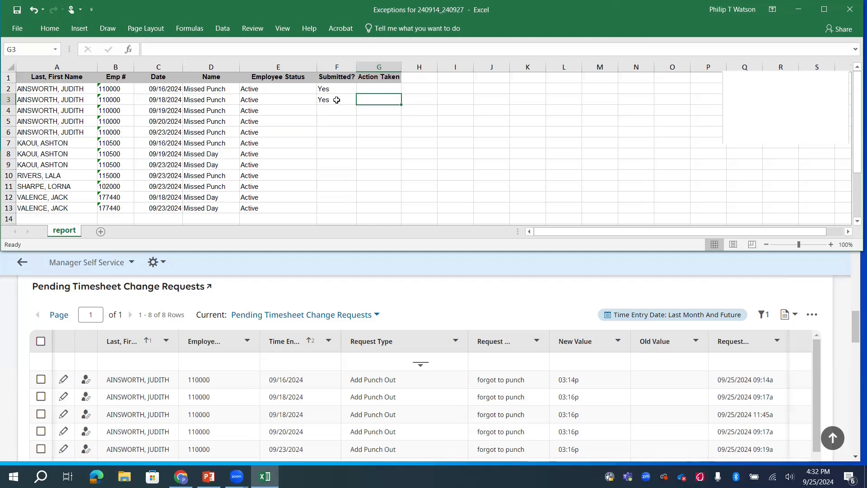
text(Employee submitted a duplicate request; told principal to approve one request and reject the other)
key(Return)
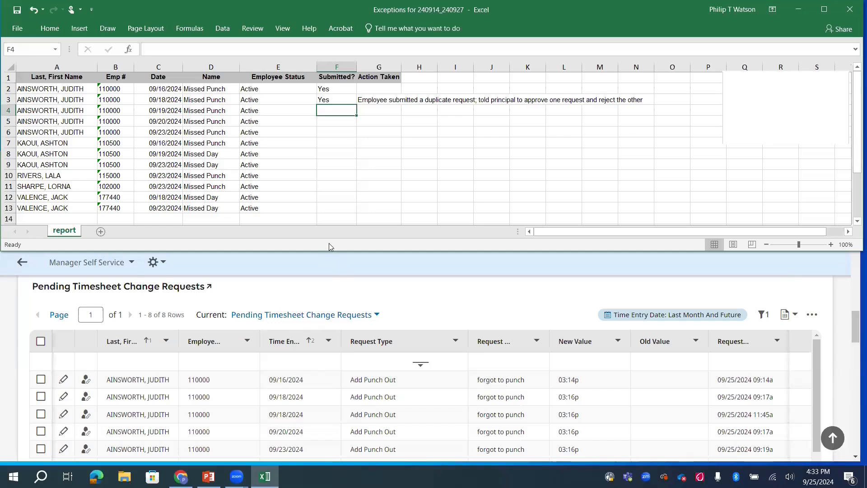
Enter the action "Reminded employee to submit request on 9/25/24" in G4 for the 09/19/2024 missed punch.
key(Right)
text(Reminded employee to subm)
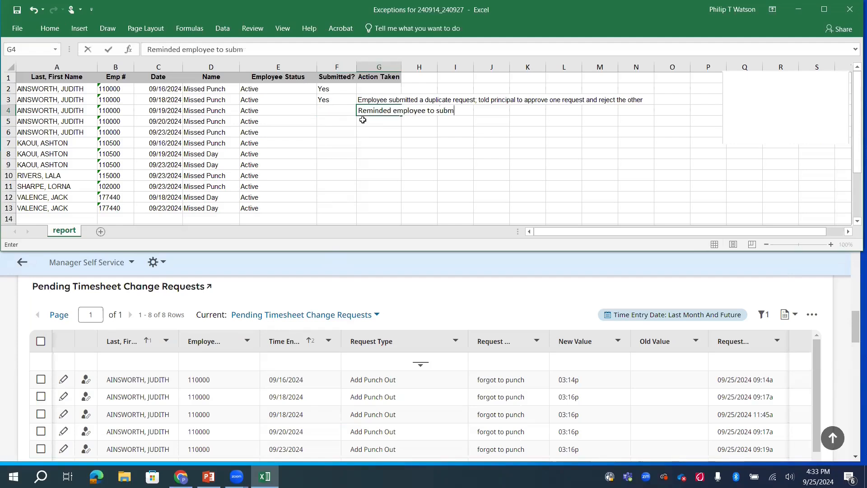
text(it request on 9/25/24)
key(Return)
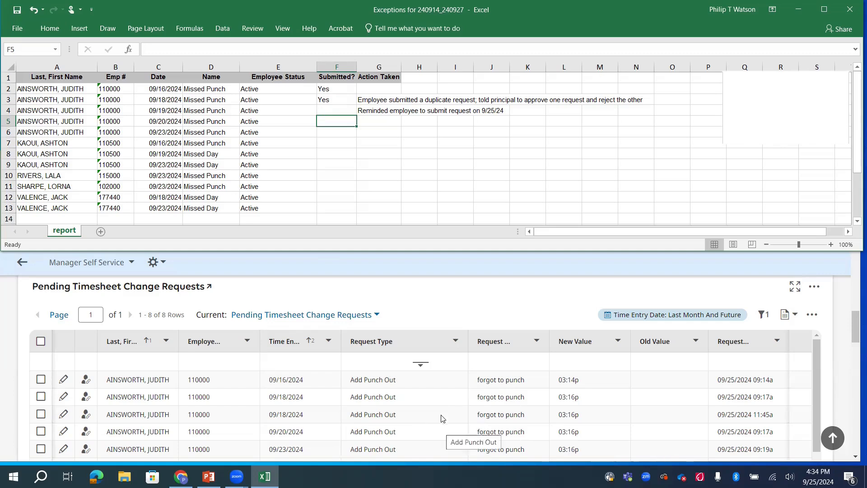
Mark the 09/20/2024 and 09/23/2024 missed punches in rows 5 and 6 as submitted with Yes.
click(316, 134)
click(339, 123)
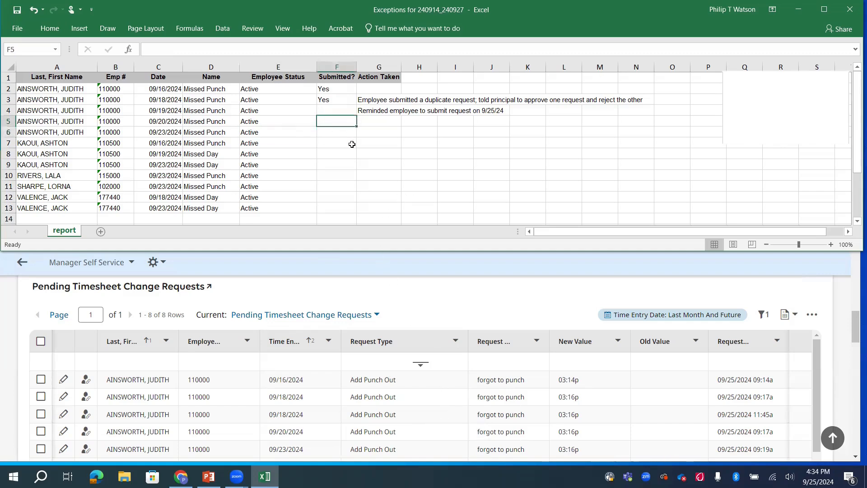
text(Yes)
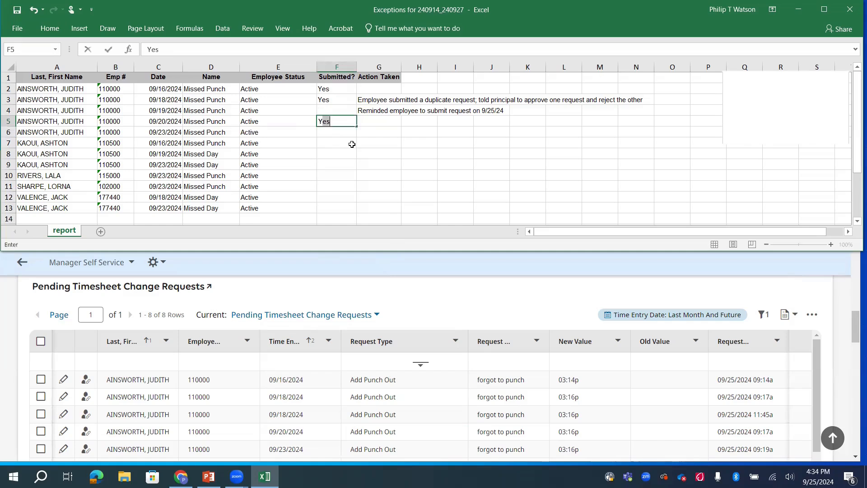
key(Return)
text(Yes)
key(Return)
Check the pending requests for the row 7 employee's 09/16/2024 missed punch and enter Yes in F7.
key(Home)
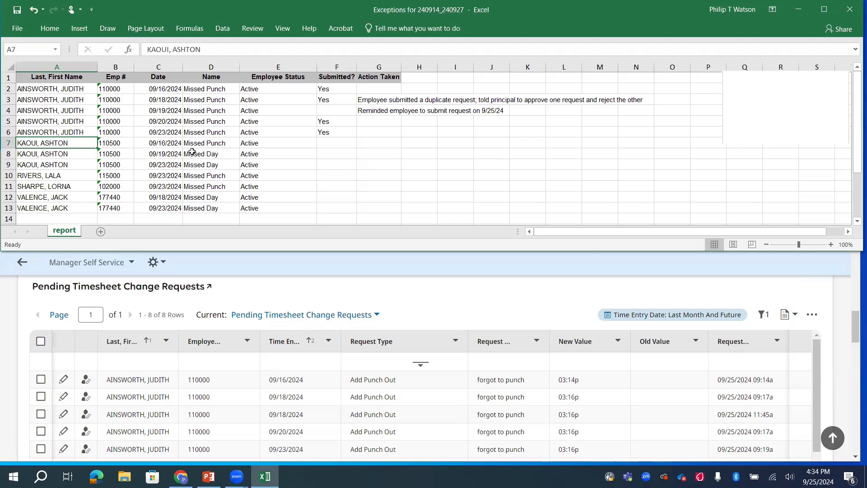
scroll(404, 423, down, 1)
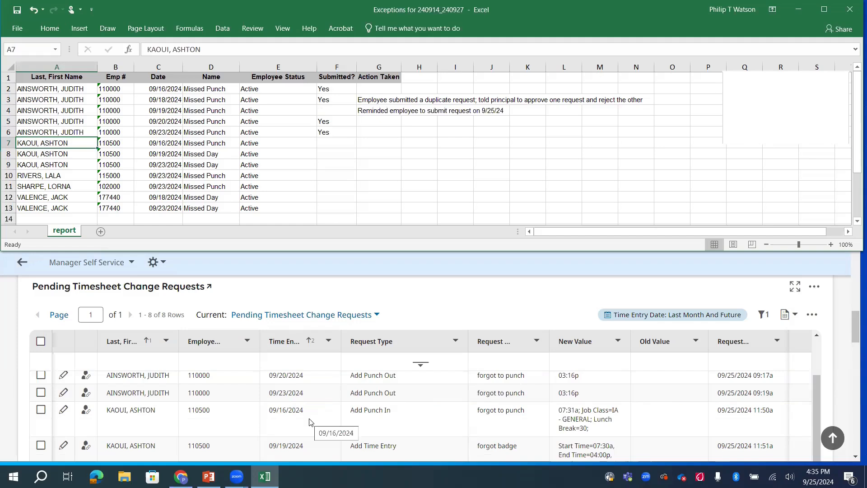
click(348, 142)
text(Yes)
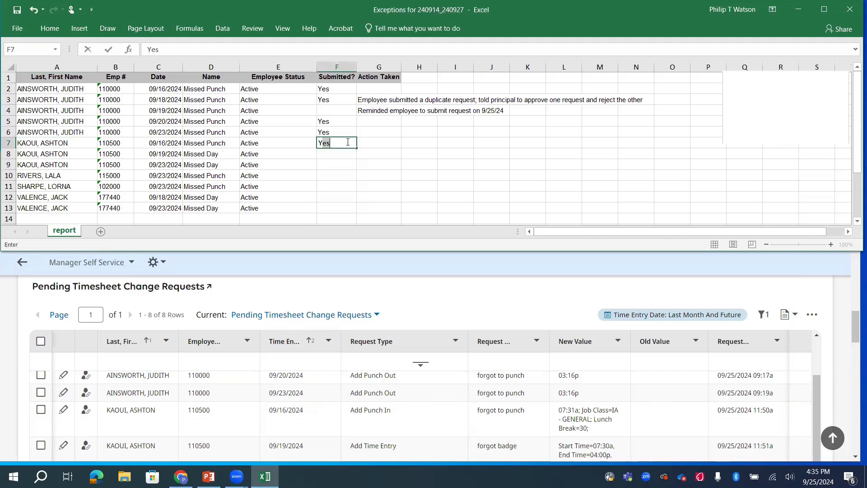
key(Return)
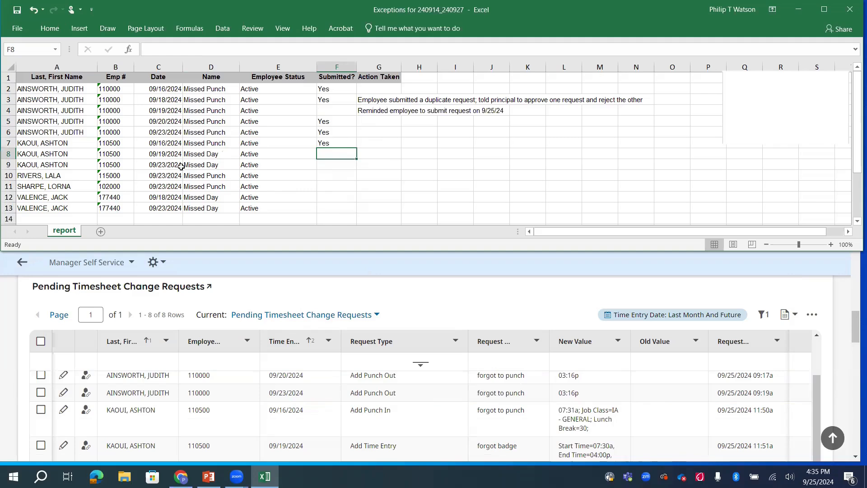
Check the pending timesheet change requests for the row 8 employee's 09/19/2024 missed day and enter Yes in F8.
scroll(400, 402, down, 2)
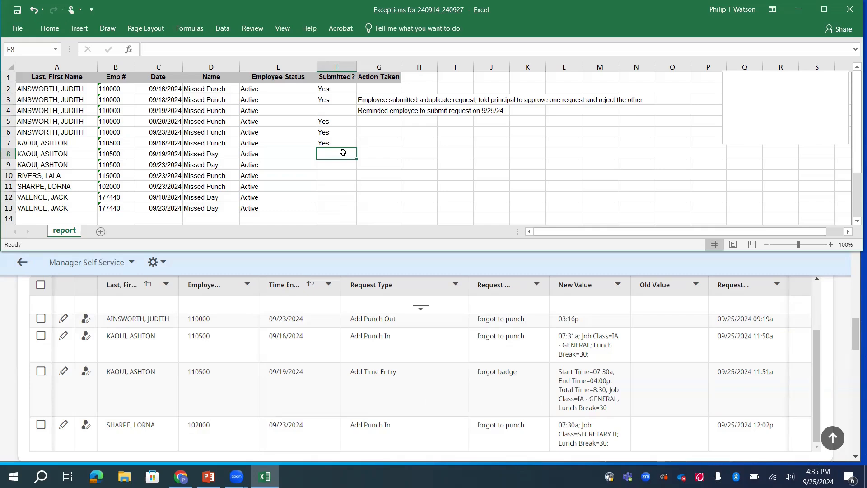
text(Yes)
key(Return)
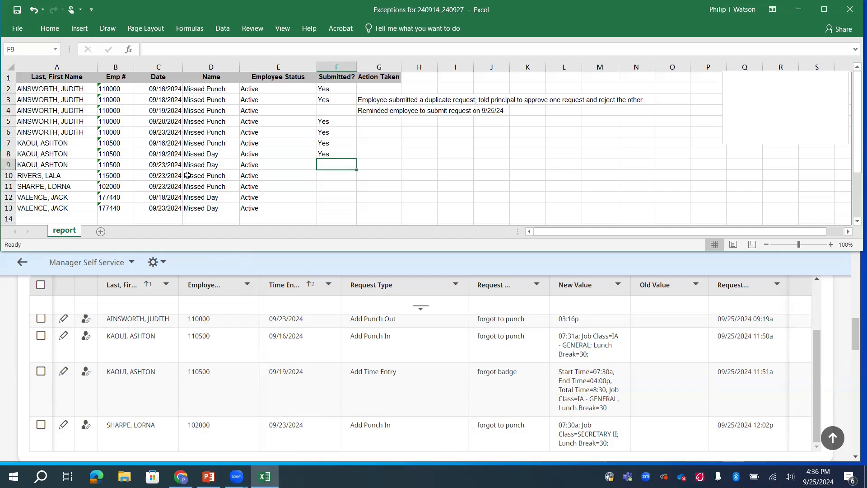
Check the open time off requests for the row 9 employee's 09/23/2024 missed day and enter Yes in F9.
scroll(262, 375, down, 1)
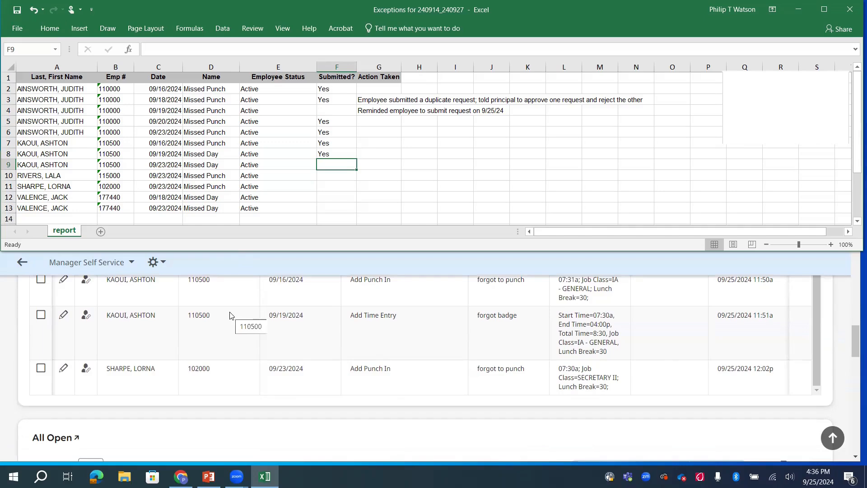
scroll(230, 314, down, 2)
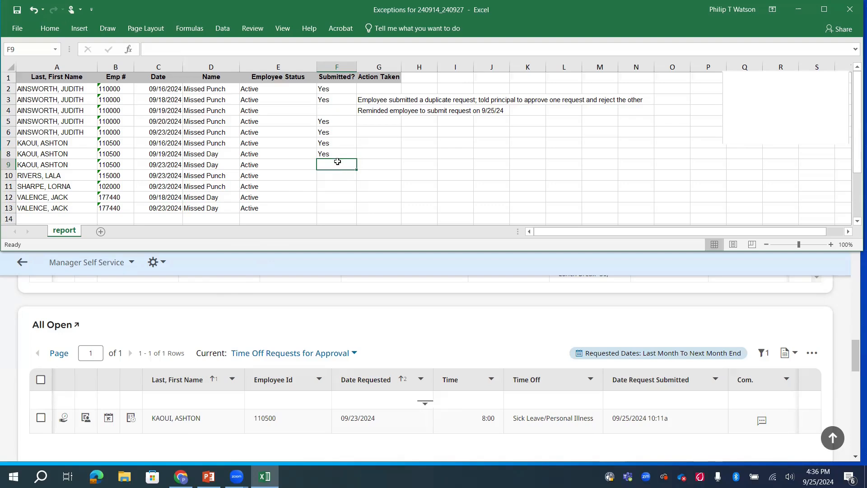
text(Yes)
key(Return)
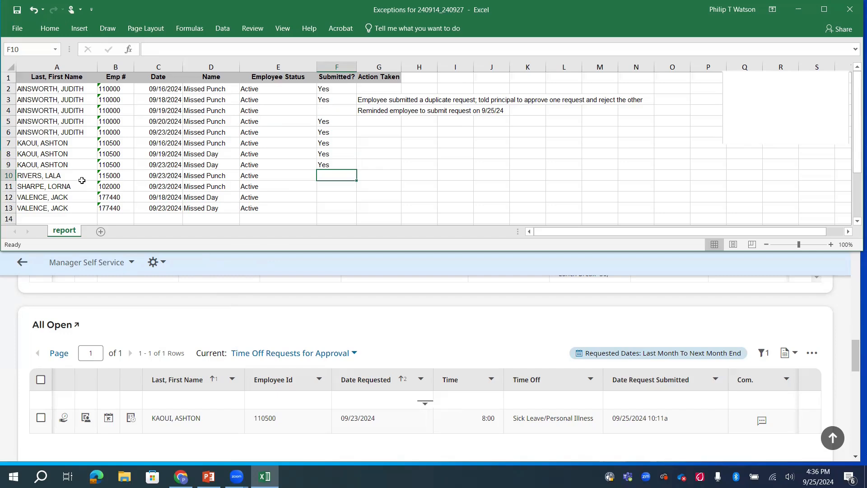
Open the row 10 employee's UKG timesheet, set the MON Sep 23 To time to 03:00 pm, and save.
scroll(180, 349, up, 3)
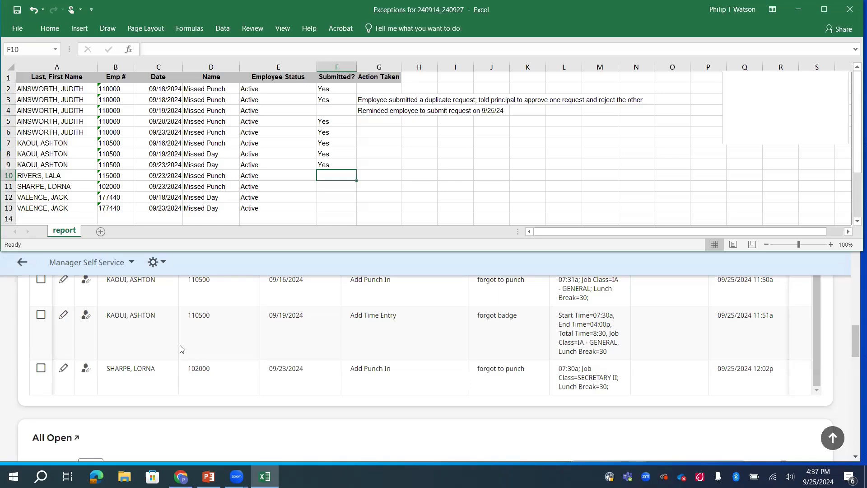
scroll(183, 347, up, 3)
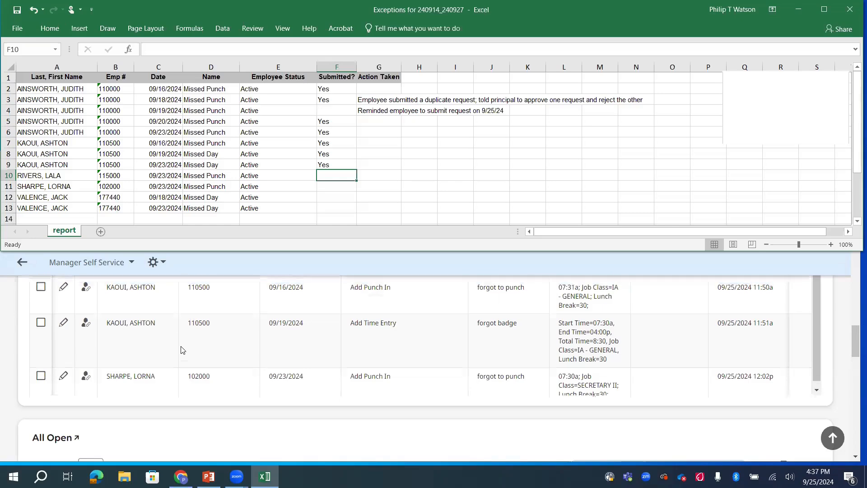
scroll(187, 326, up, 1)
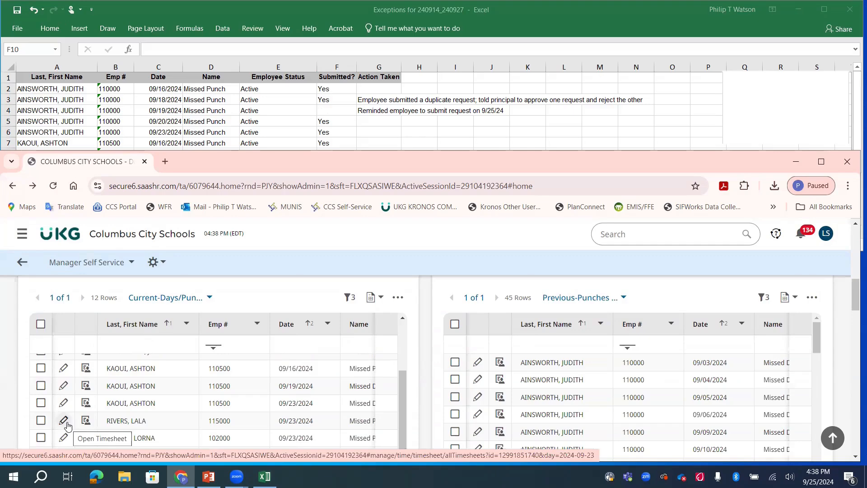
click(64, 423)
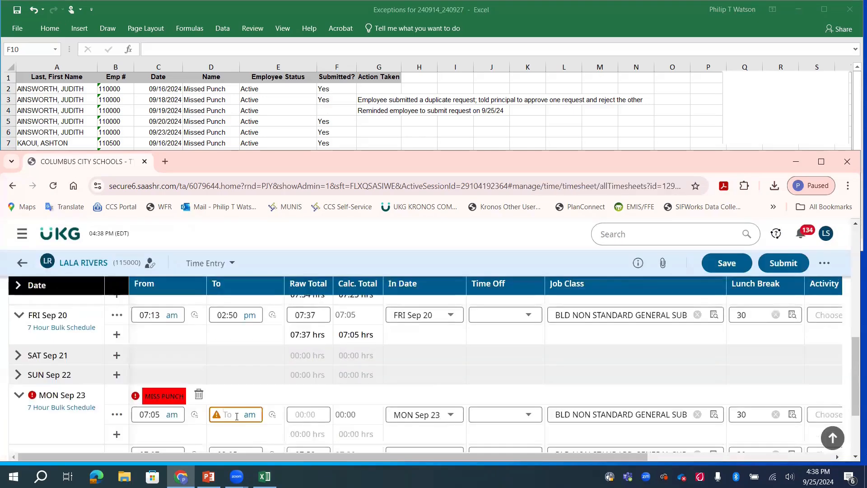
text(3)
key(Tab)
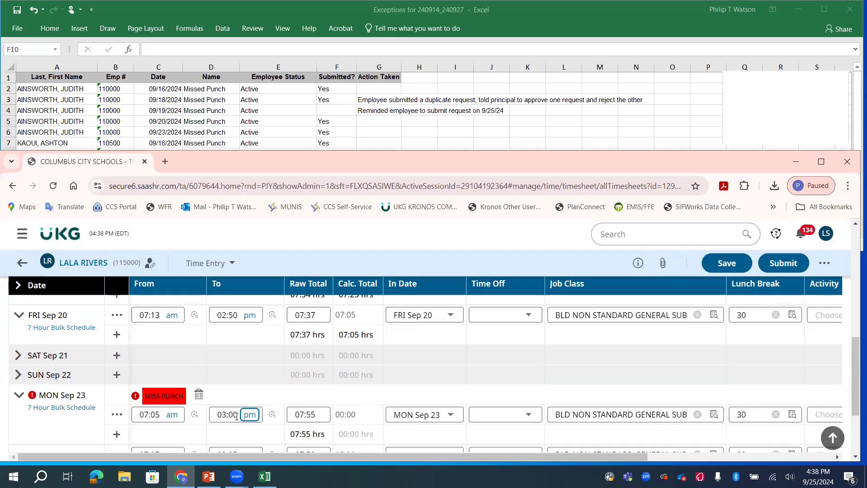
click(720, 263)
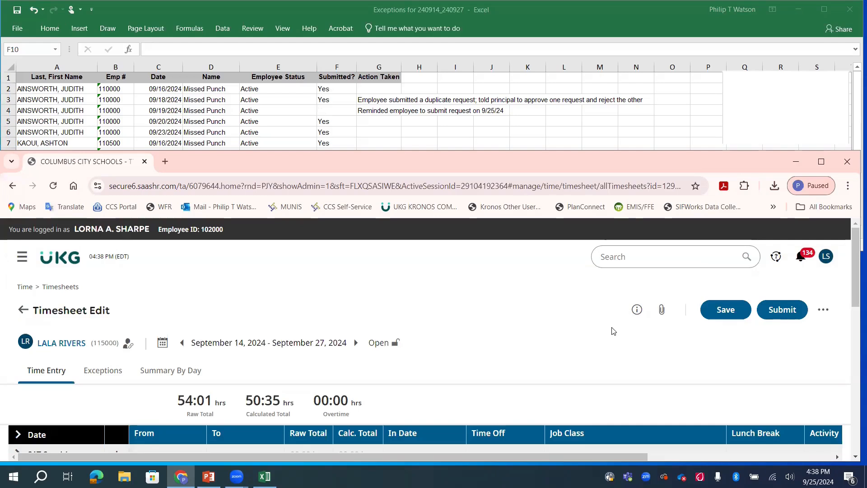
Upload the PNG approving the added 9/23 punch to the timesheet's supporting documents.
click(662, 310)
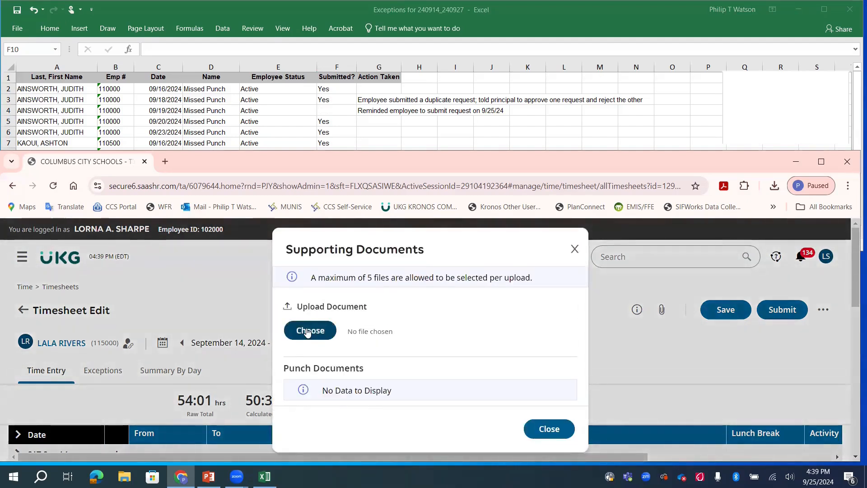
click(311, 330)
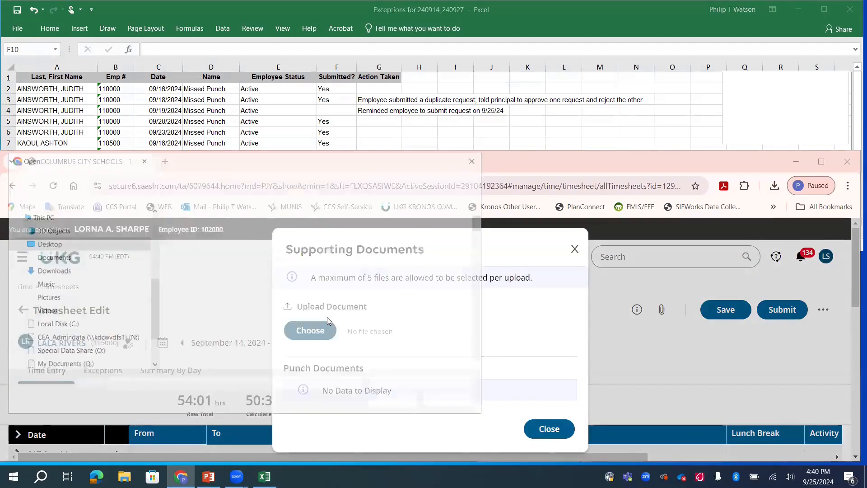
double_click(299, 330)
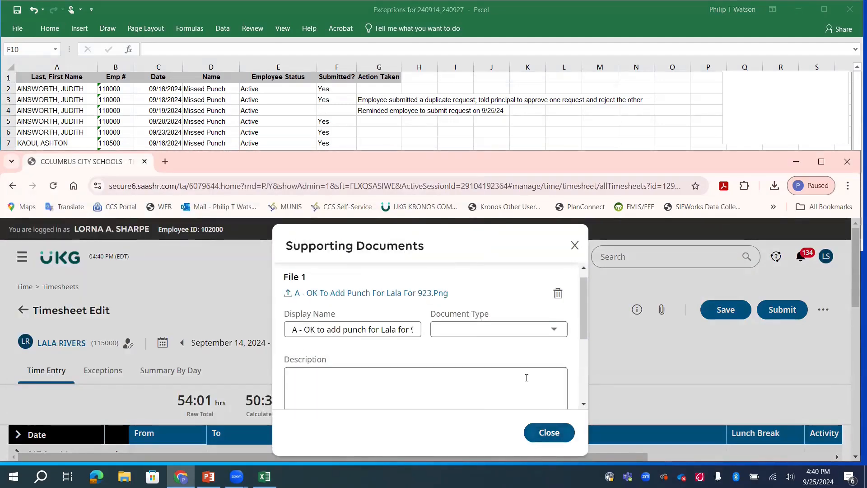
scroll(527, 377, down, 5)
click(311, 369)
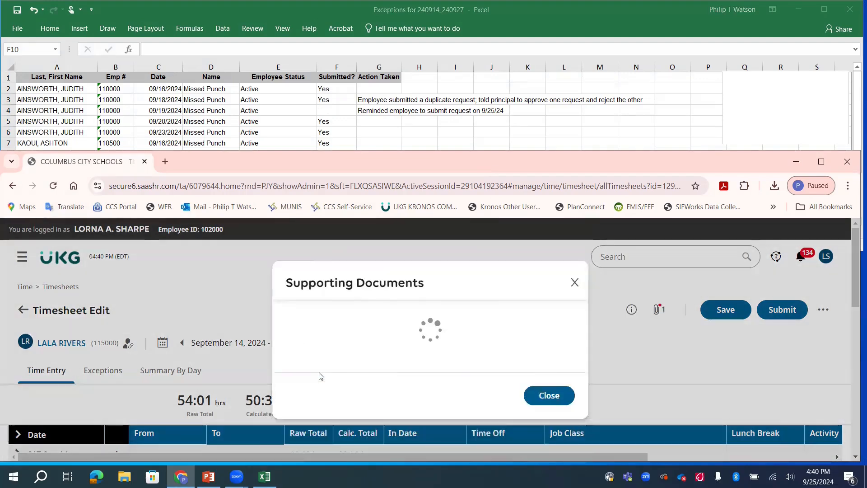
click(551, 433)
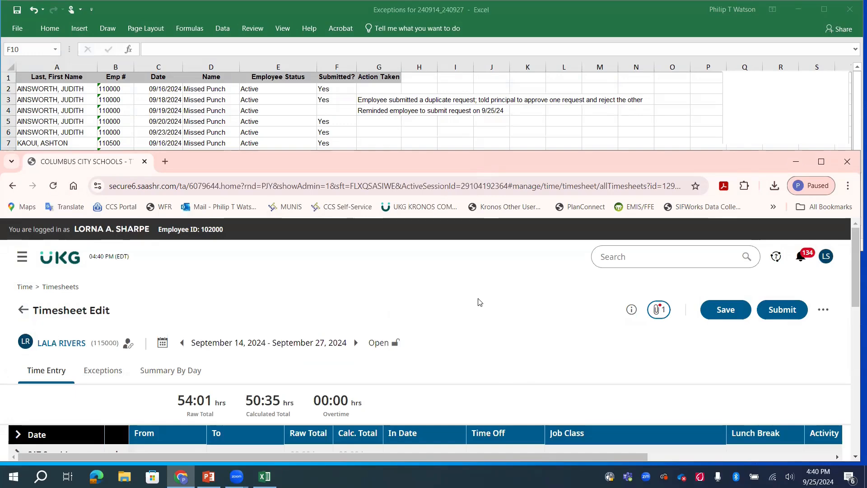
Check the current-period exceptions on the UKG home dashboard for the row 10 missed punch and enter "added to timesheet" in F10.
scroll(477, 312, down, 6)
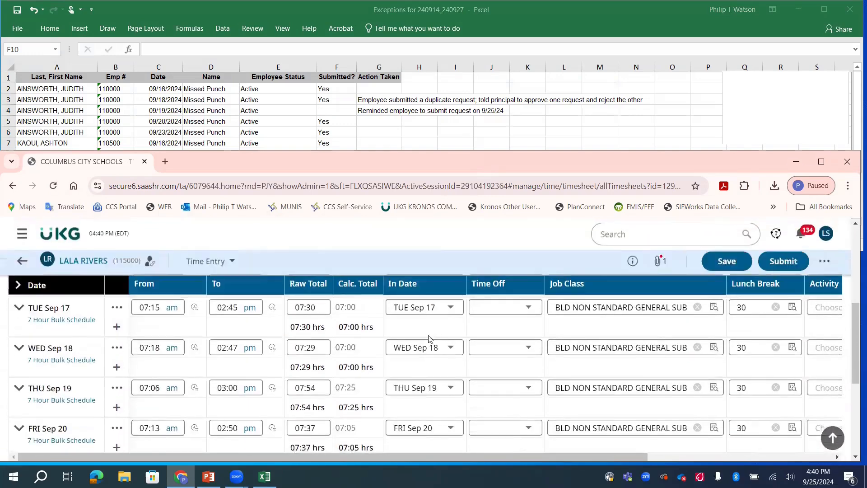
click(63, 238)
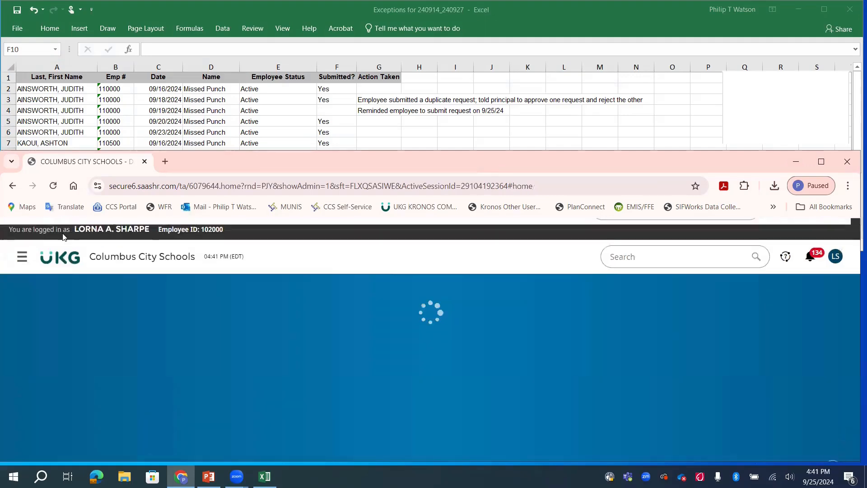
scroll(32, 348, down, 3)
scroll(32, 346, down, 4)
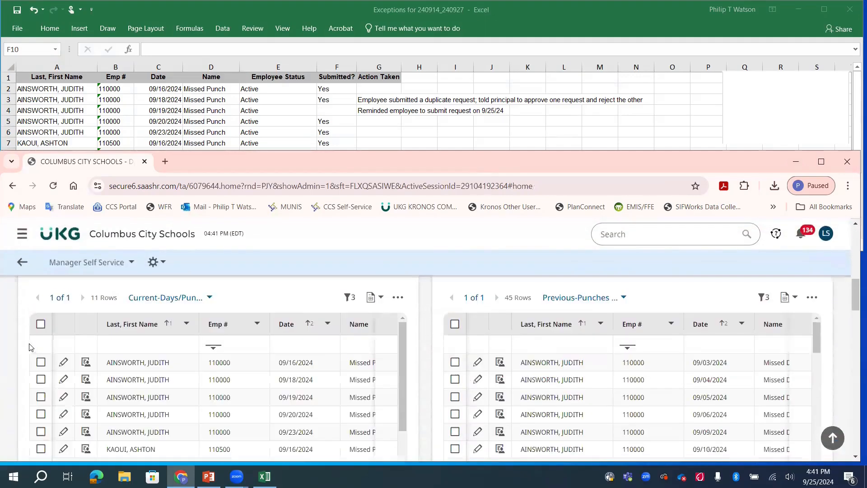
scroll(29, 347, down, 1)
scroll(133, 365, down, 2)
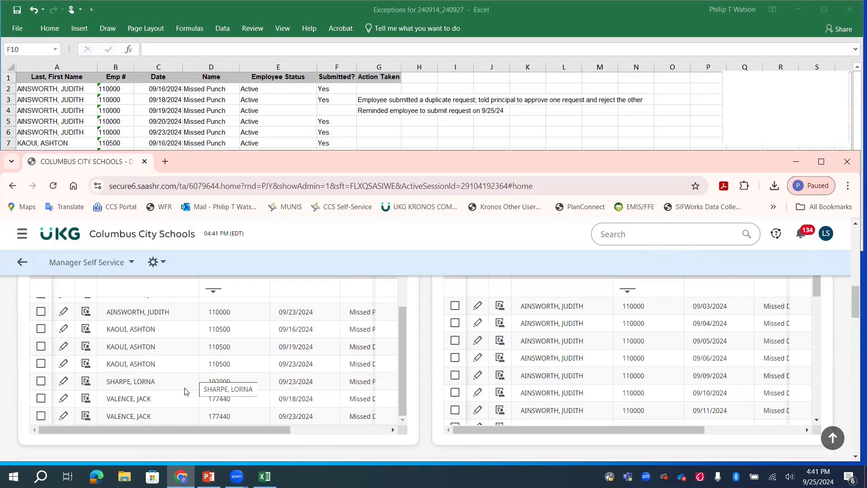
key(alt+Tab)
text(added to timesheet)
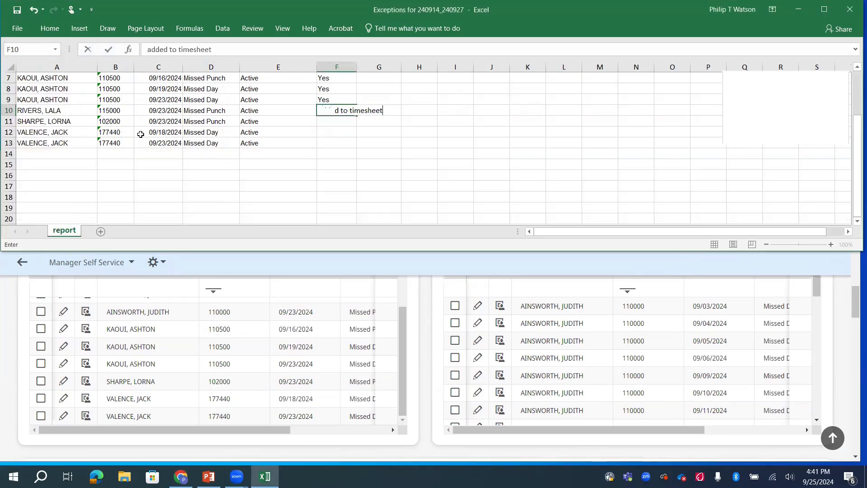
key(Return)
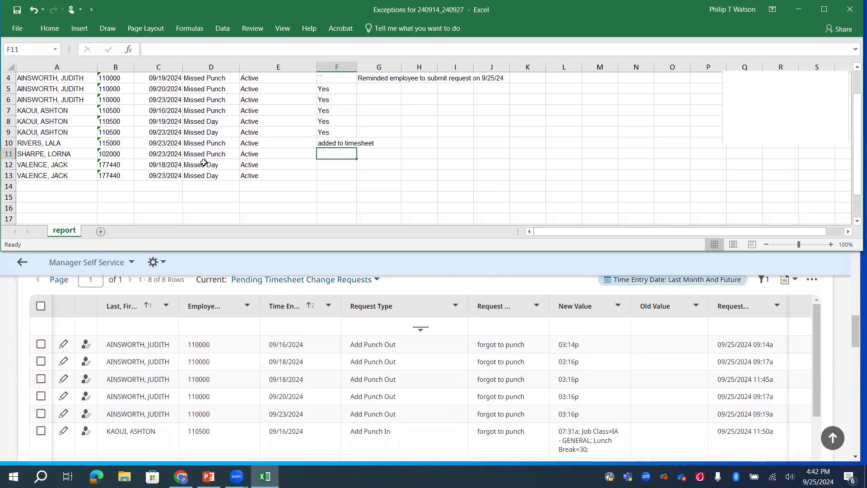
Check the pending timesheet change requests for the row 11 employee's 09/23/2024 missed punch and enter Yes in F11.
scroll(155, 381, down, 3)
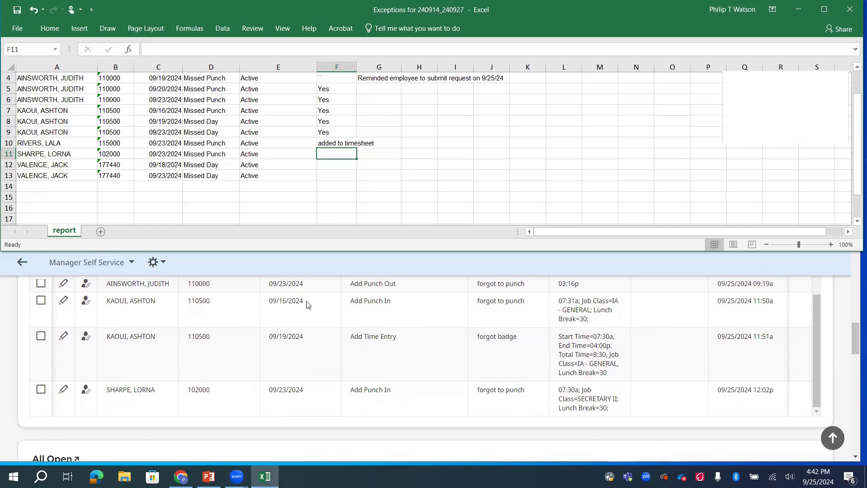
click(339, 153)
text(Yes)
key(Return)
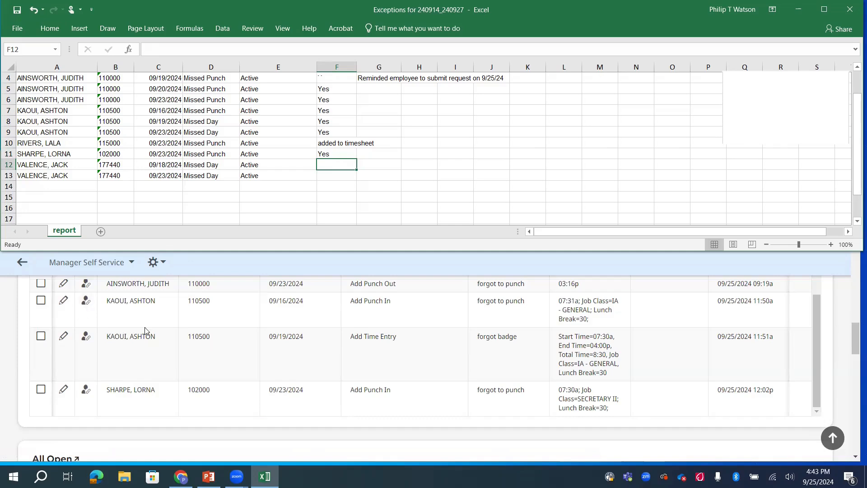
Check the pending and time off requests for the row 12 employee, and open that employee's timesheet from the 09/18/2024 exception.
scroll(144, 329, down, 2)
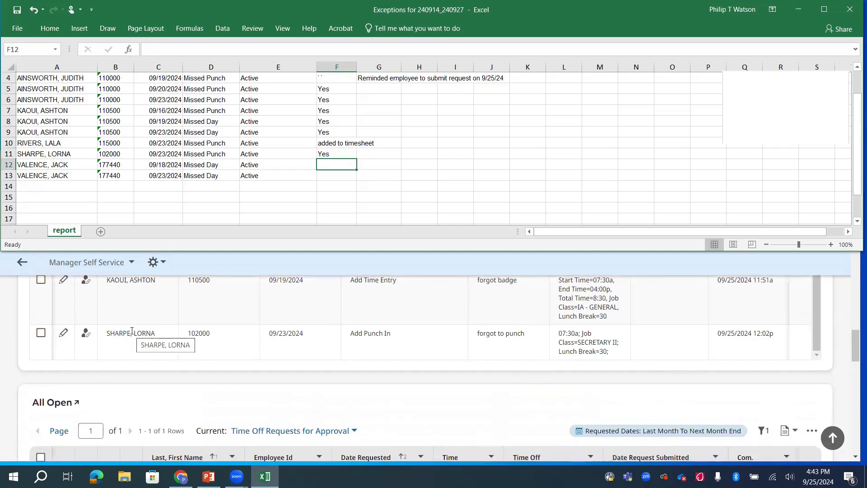
scroll(131, 331, down, 2)
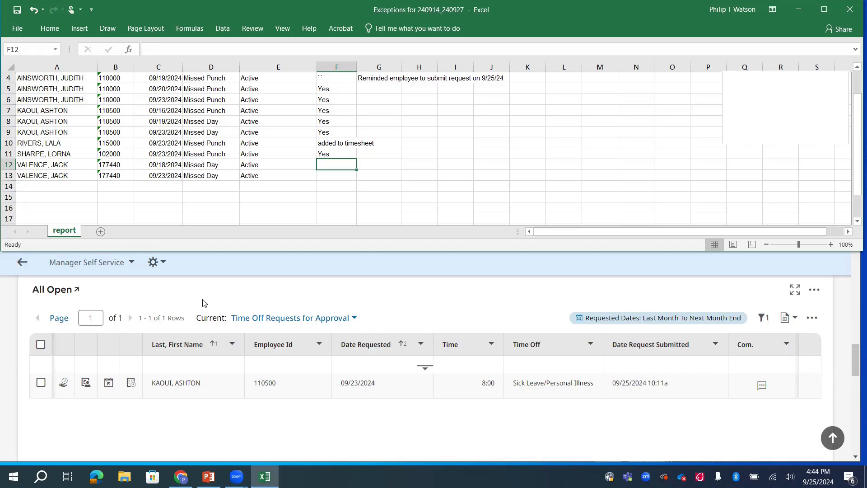
scroll(205, 303, up, 10)
click(134, 325)
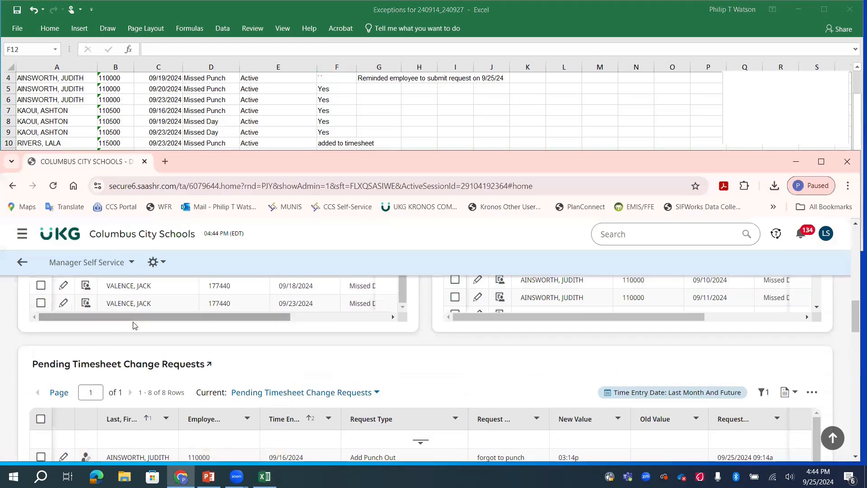
scroll(283, 357, up, 3)
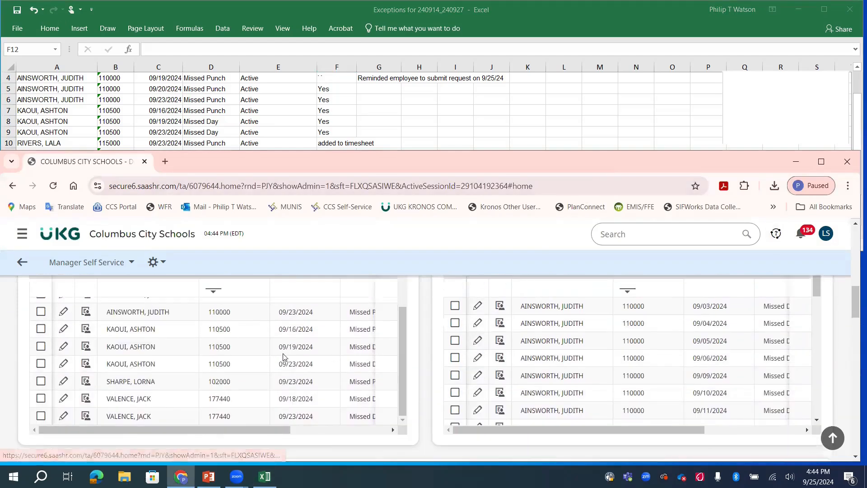
click(62, 401)
scroll(99, 398, down, 3)
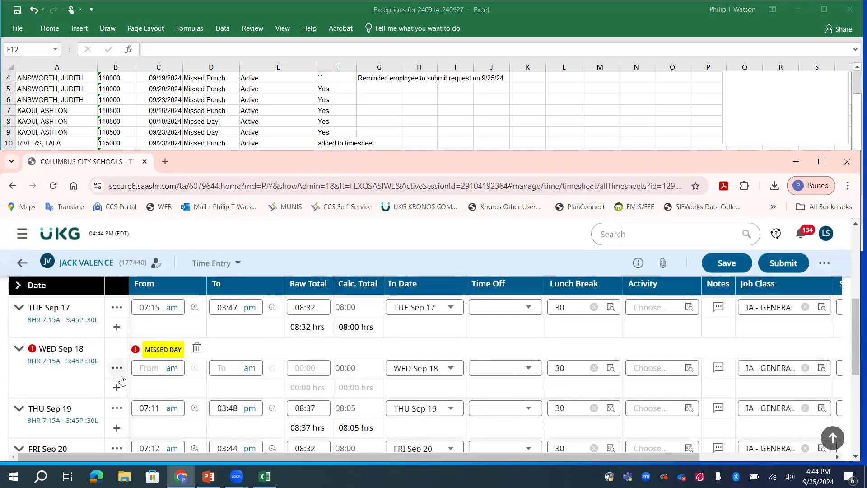
Set the WED Sep 18 raw total to 8 hours with Sick Leave/Personal Illness as the time off type.
click(307, 369)
text(8)
key(Tab)
click(504, 370)
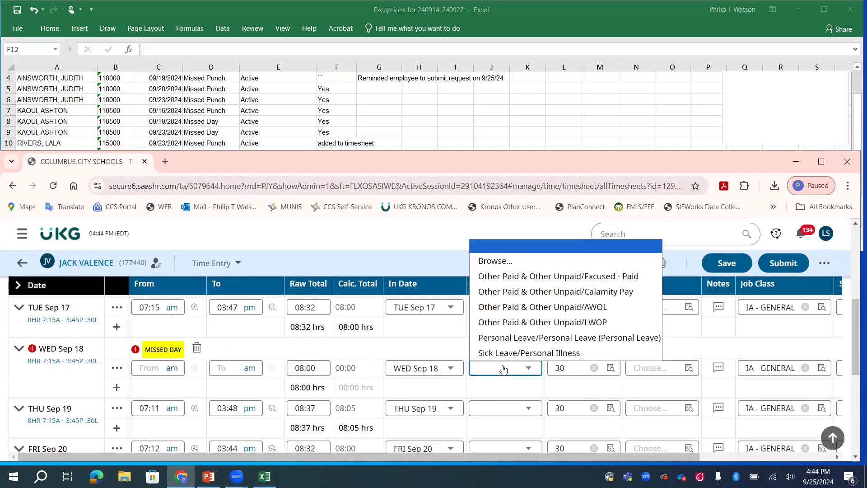
click(520, 353)
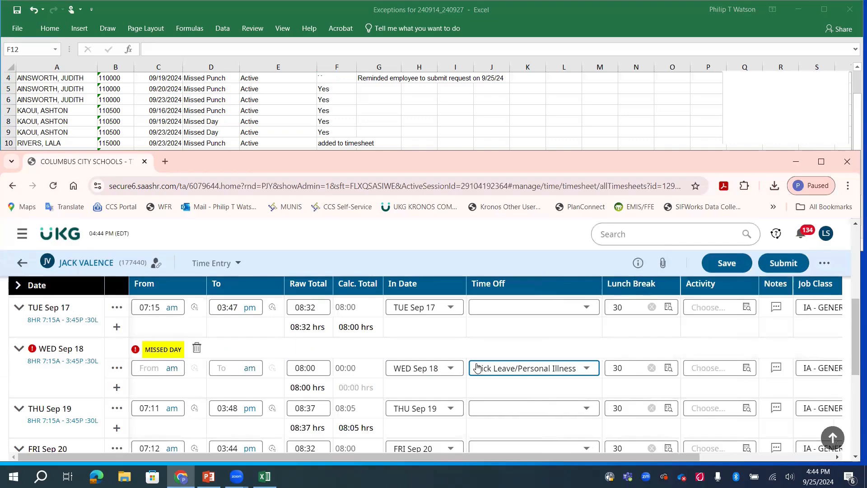
Add and save a WED Sep 18 time entry note reading "added per IM" followed by the incident number.
click(776, 370)
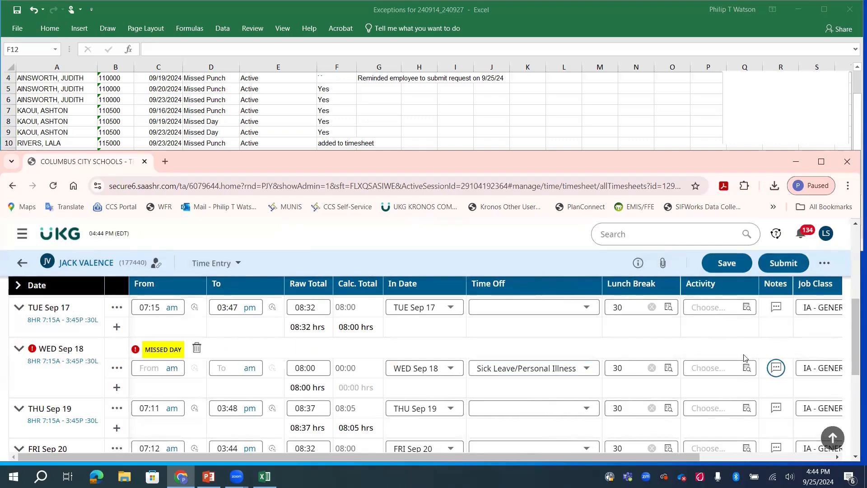
click(777, 369)
click(443, 358)
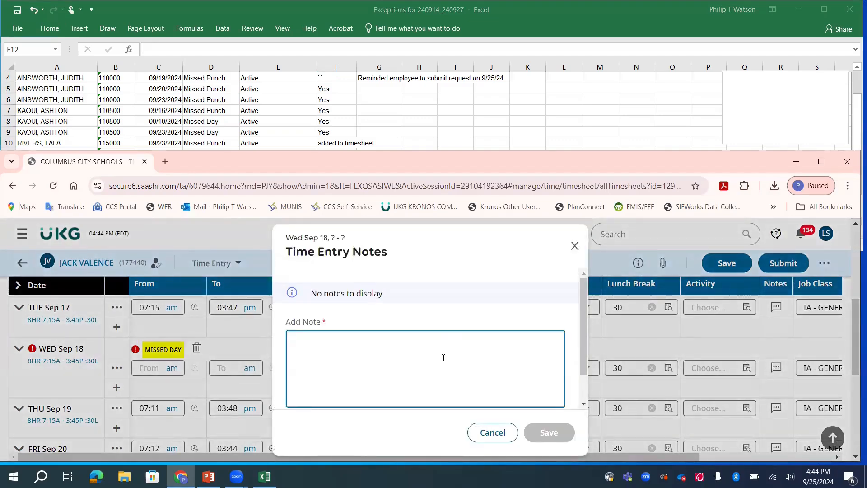
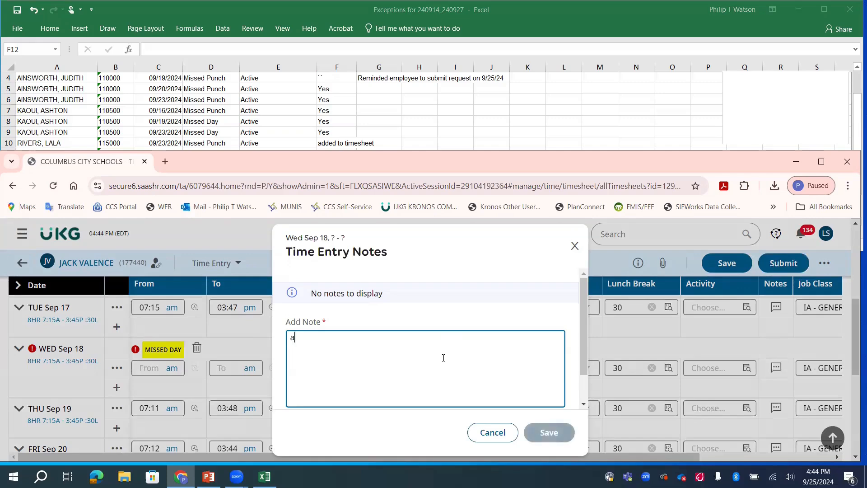
click(548, 432)
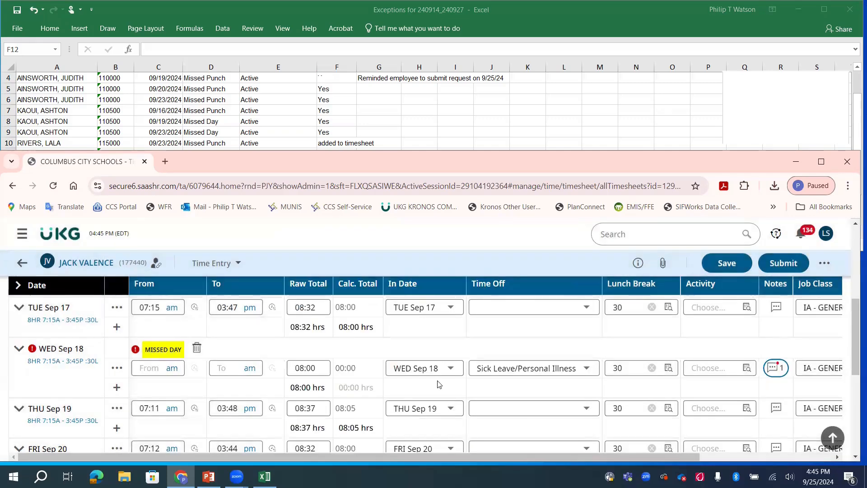
Set the MON Sep 23 raw total to 8 hours with Sick Leave/Personal Illness as the time off type.
scroll(438, 384, down, 3)
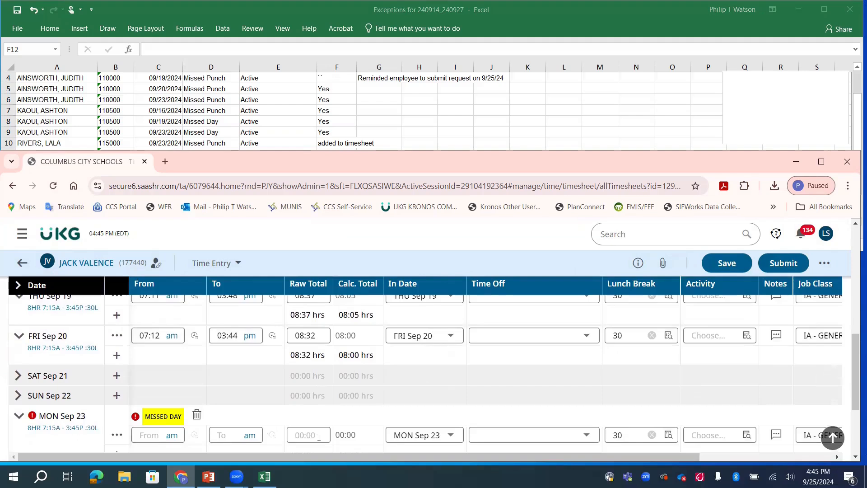
click(319, 437)
text(8)
key(Tab)
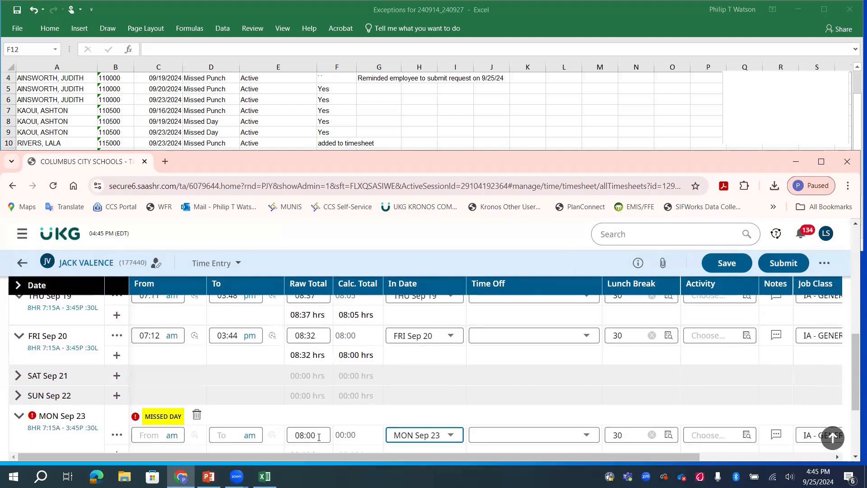
click(522, 437)
click(528, 418)
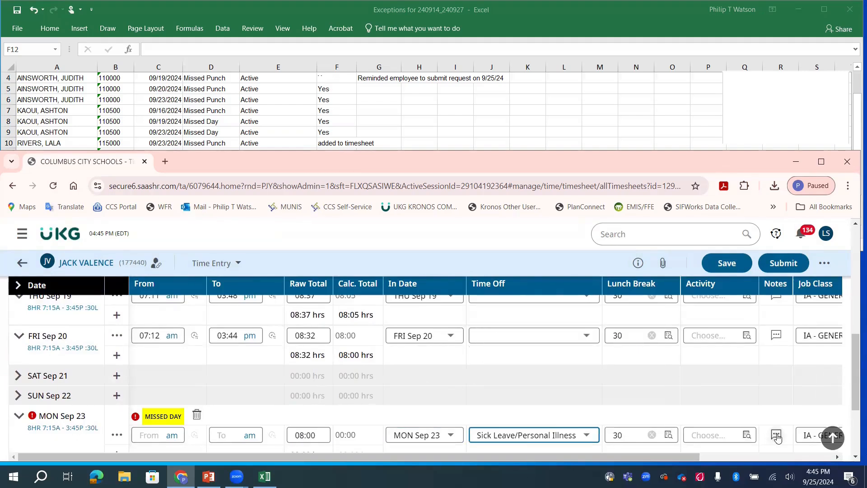
Add and save a MON Sep 23 time entry note reading "added per RR" followed by the reference number.
click(777, 437)
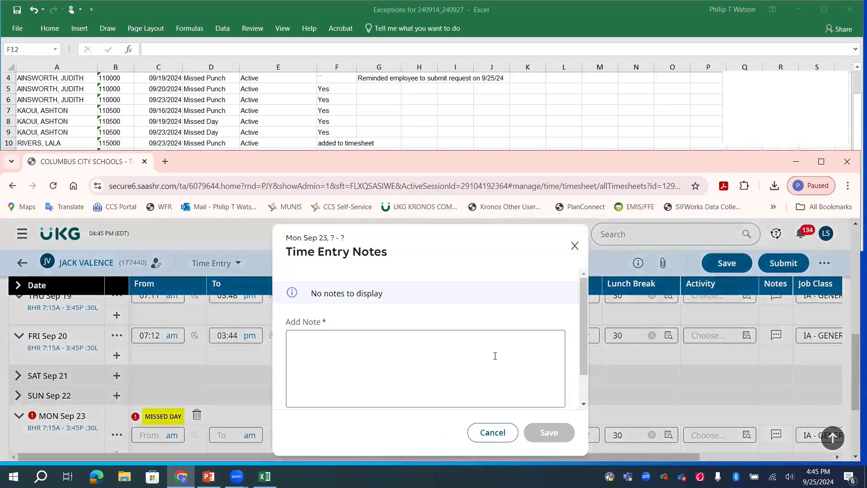
click(504, 366)
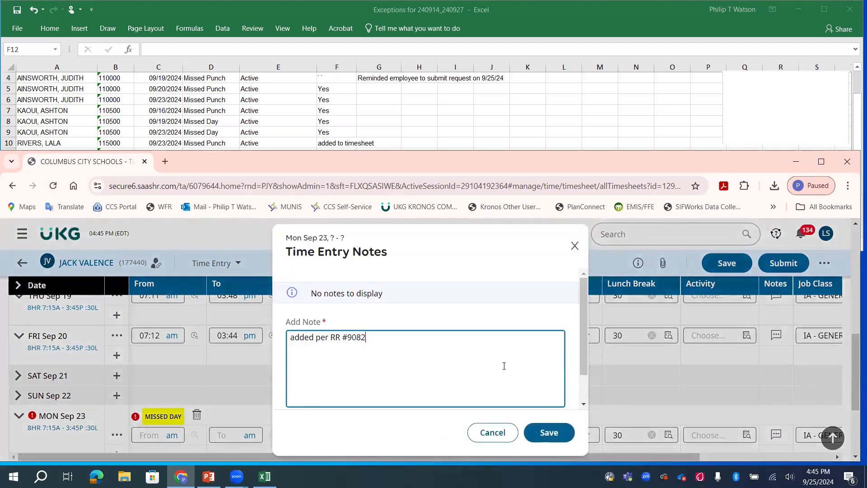
click(549, 433)
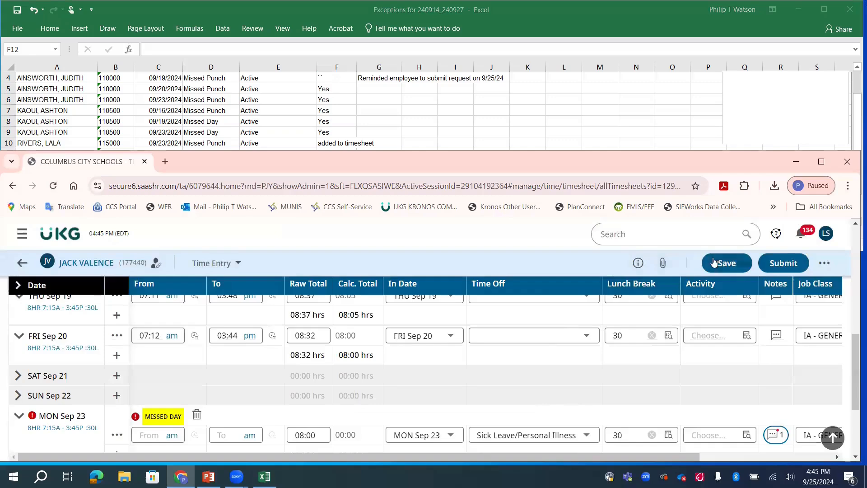
Save the edited timesheet and return to the Manager Self Service dashboard's exception lists.
click(727, 263)
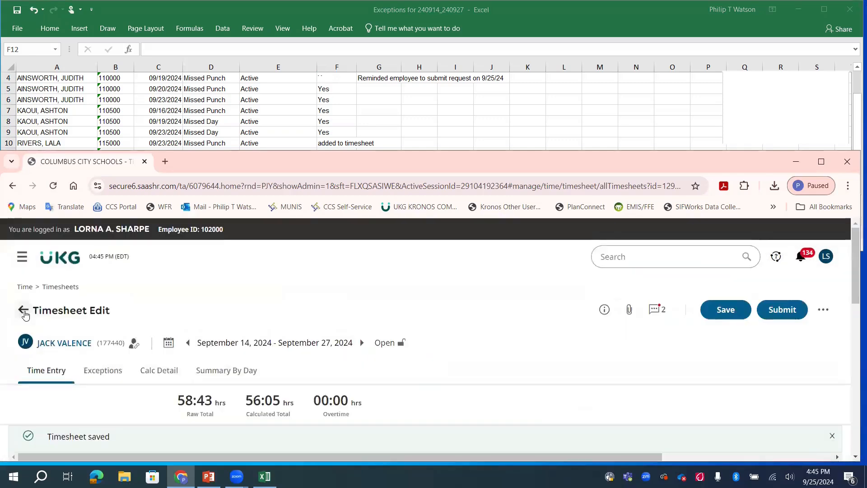
click(24, 312)
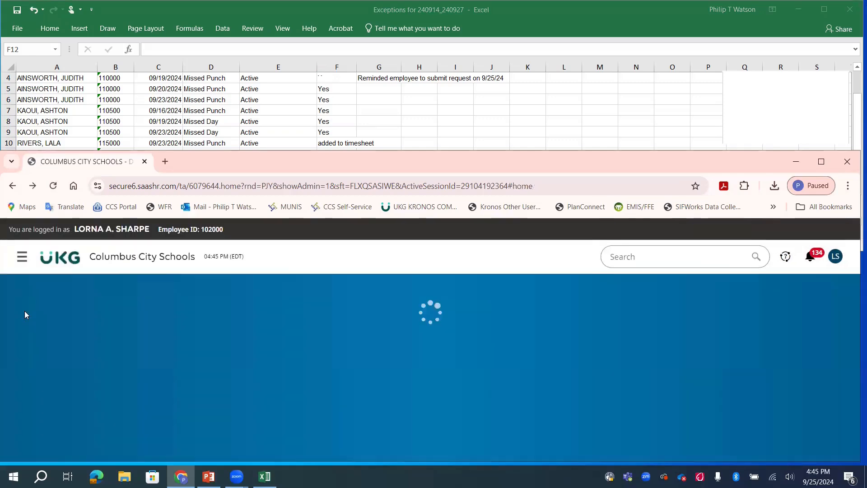
scroll(108, 325, down, 10)
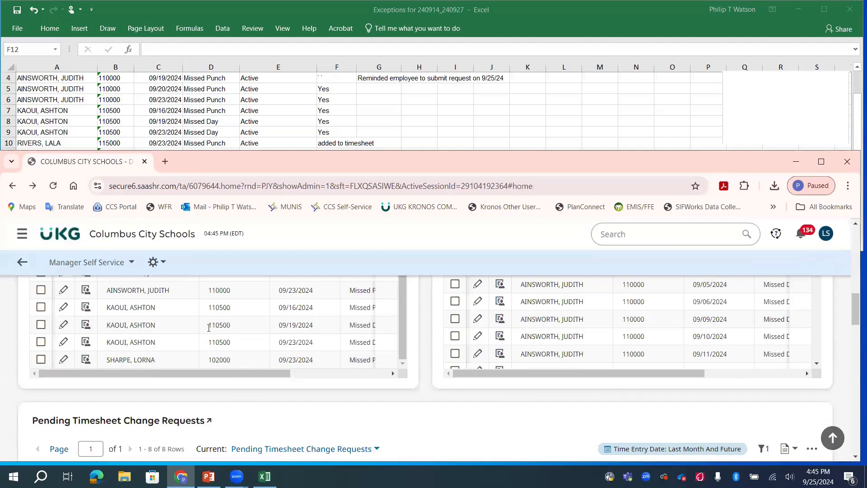
Switch to the Excel exceptions workbook and enter "added to timesheet" in F12 and F13.
click(262, 130)
text(added to timesheet)
click(325, 176)
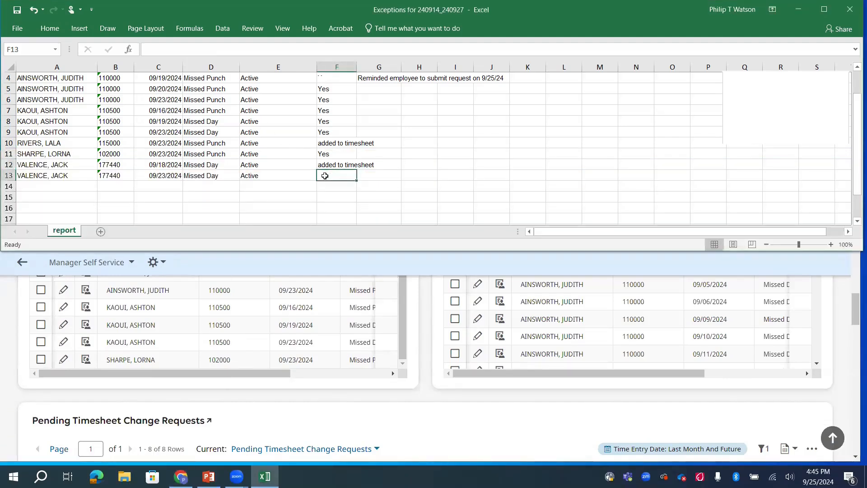
text(added to timesheet)
key(Return)
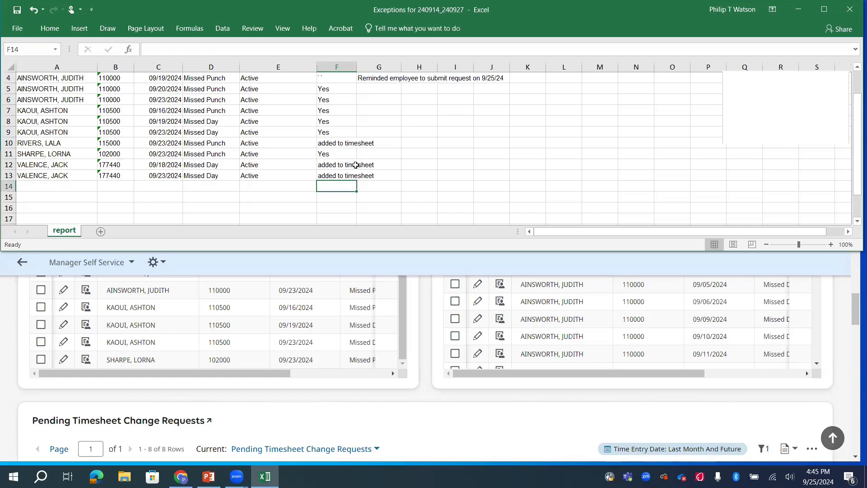
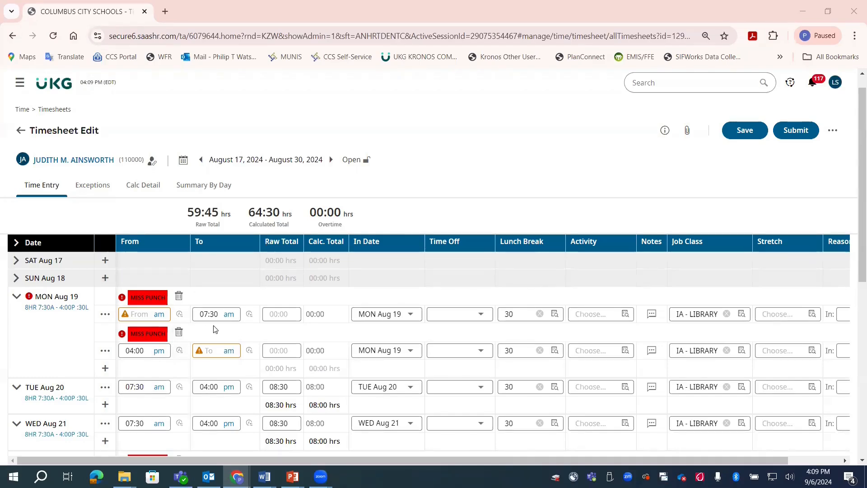
Change the punch out interpretation of MON Aug 19's 07:30 am punch and save the timesheet.
click(250, 316)
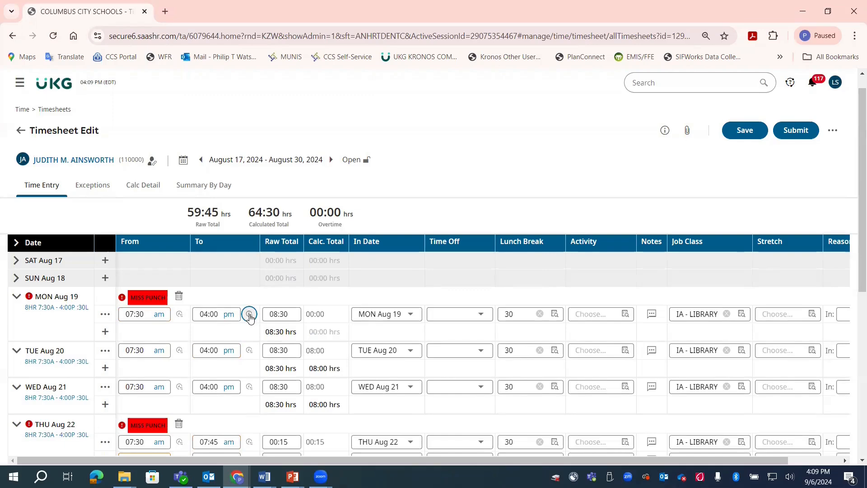
click(762, 132)
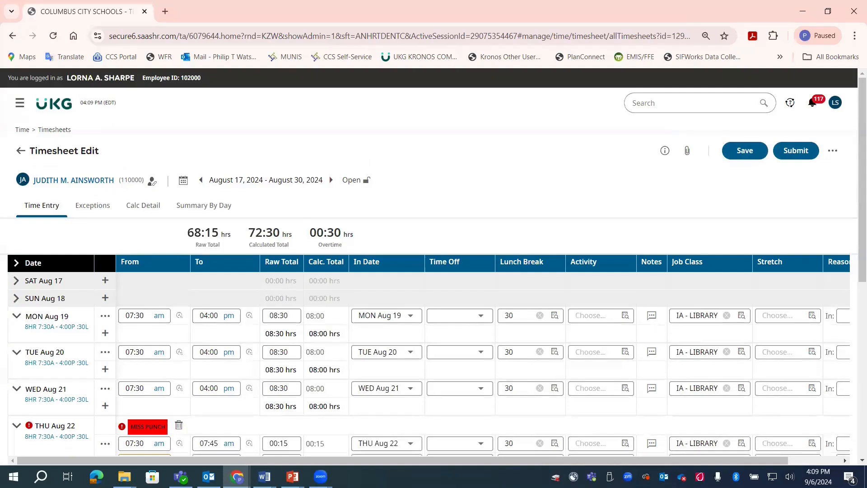
Move the 04:00 pm punch out from THU Aug 22's second row to its first row, replacing the punch out there.
scroll(280, 306, down, 2)
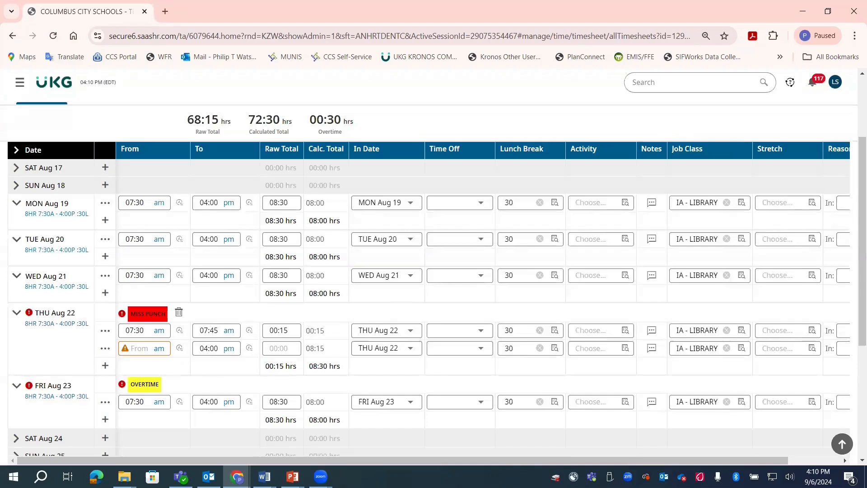
scroll(206, 373, up, 1)
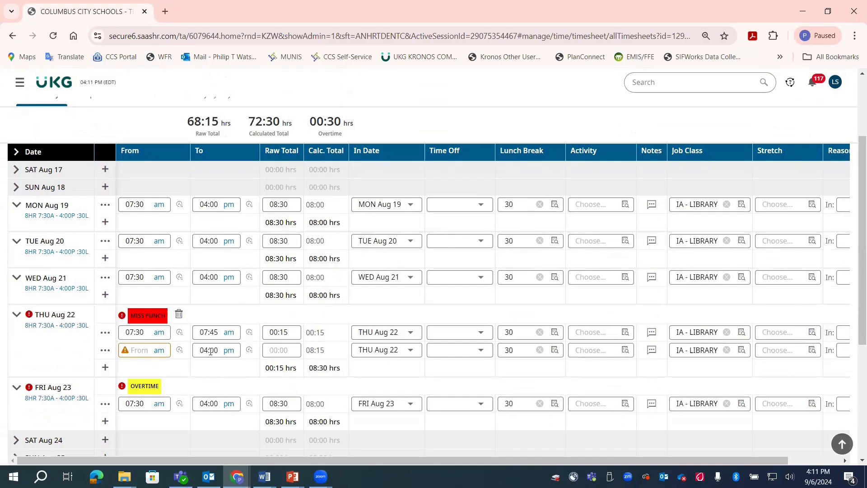
click(211, 351)
key(ctrl+c)
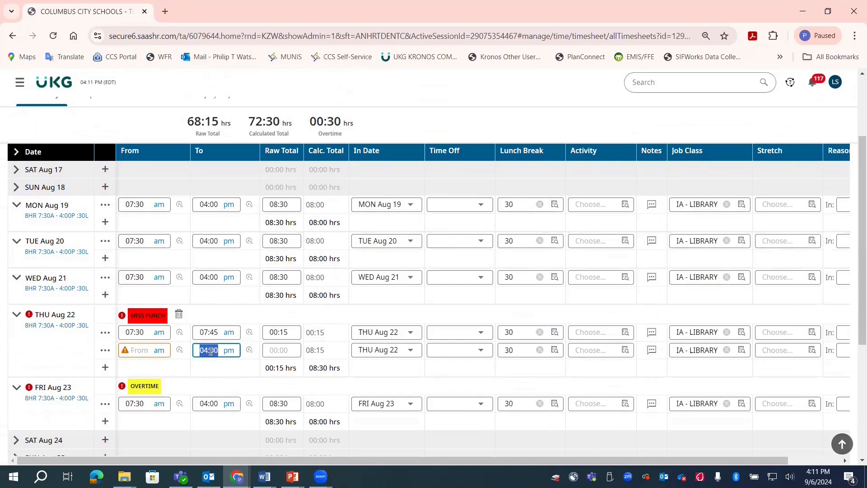
right_click(211, 352)
click(257, 95)
click(206, 332)
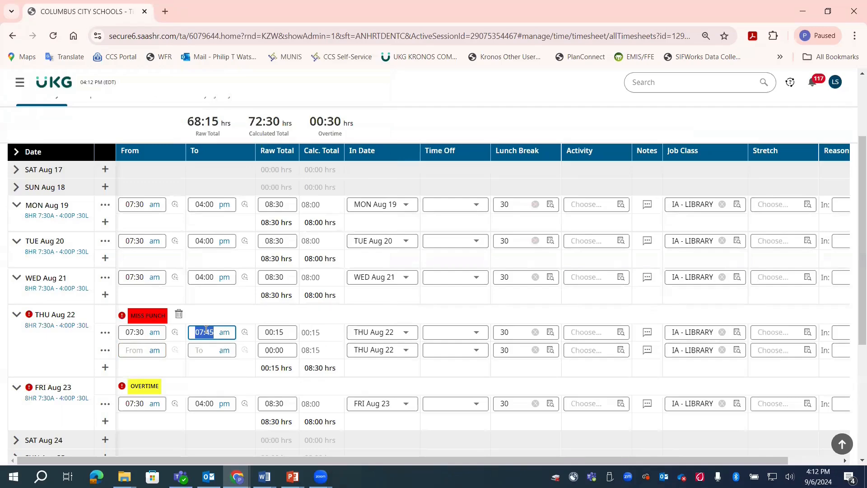
right_click(206, 329)
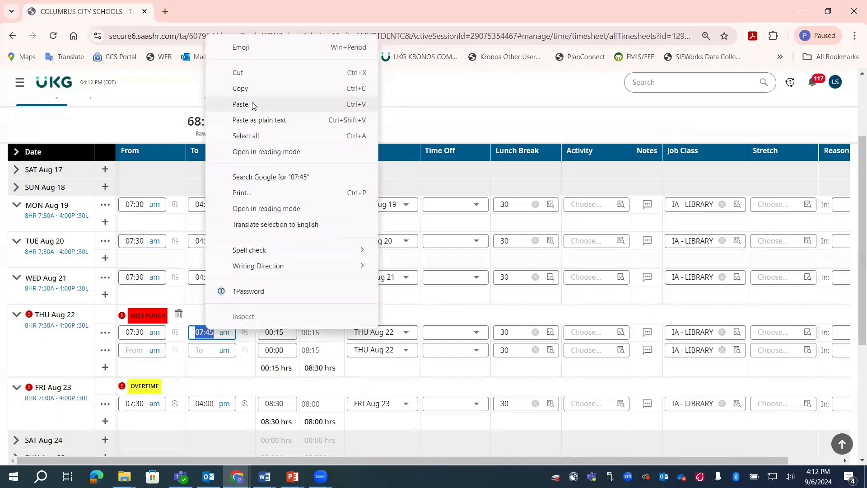
click(241, 104)
Delete the empty second THU Aug 22 row and save the timesheet.
click(105, 350)
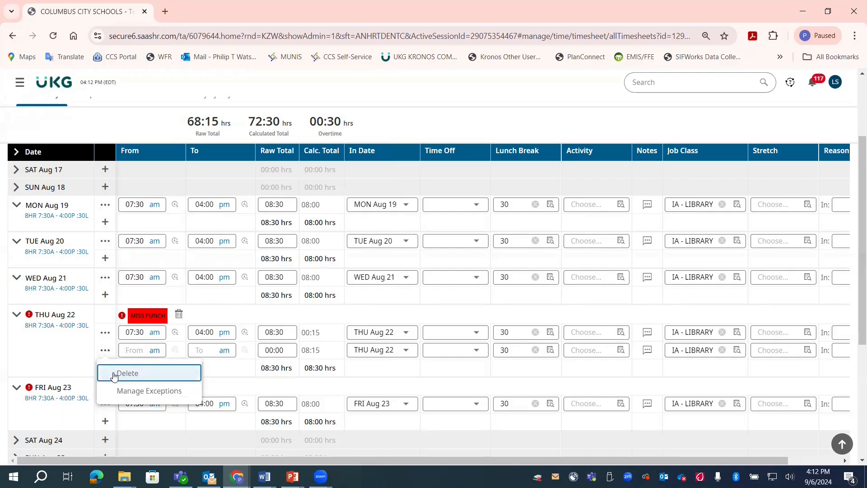
click(127, 373)
scroll(638, 131, up, 2)
click(745, 150)
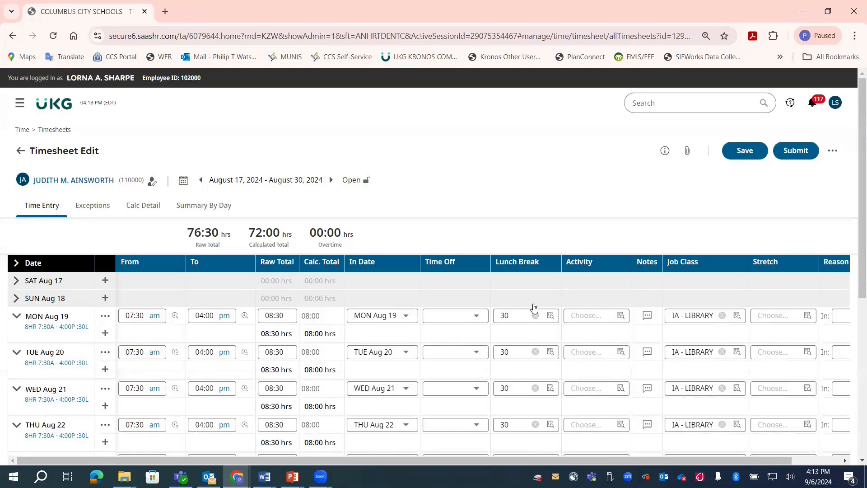
Split THU Aug 29's reversed punches, set the 04:00 punch to pm, and reinterpret it as a punch out.
scroll(534, 307, down, 7)
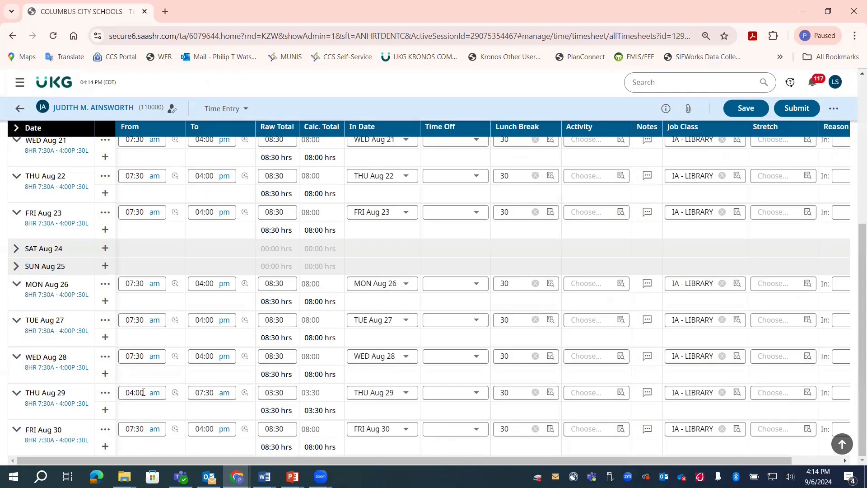
click(244, 394)
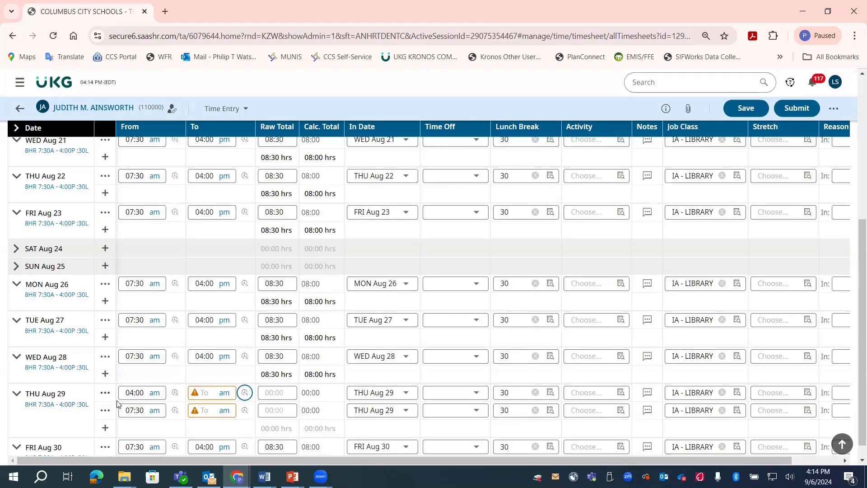
click(156, 393)
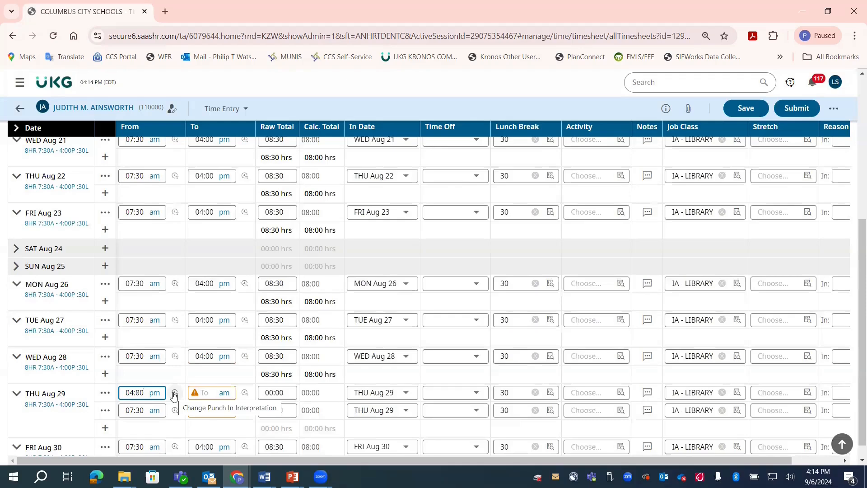
click(174, 394)
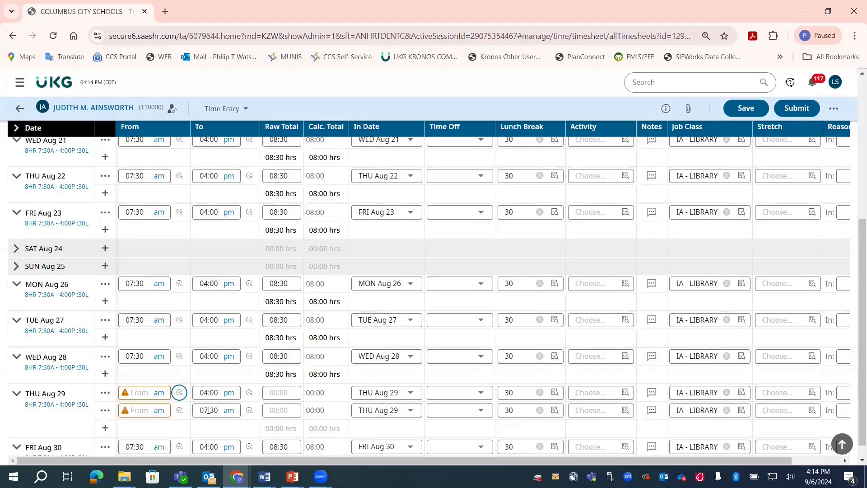
Move 07:30 am from the punch out of THU Aug 29's second row to the punch in of its first row.
click(209, 410)
double_click(208, 410)
key(ctrl+c)
right_click(209, 411)
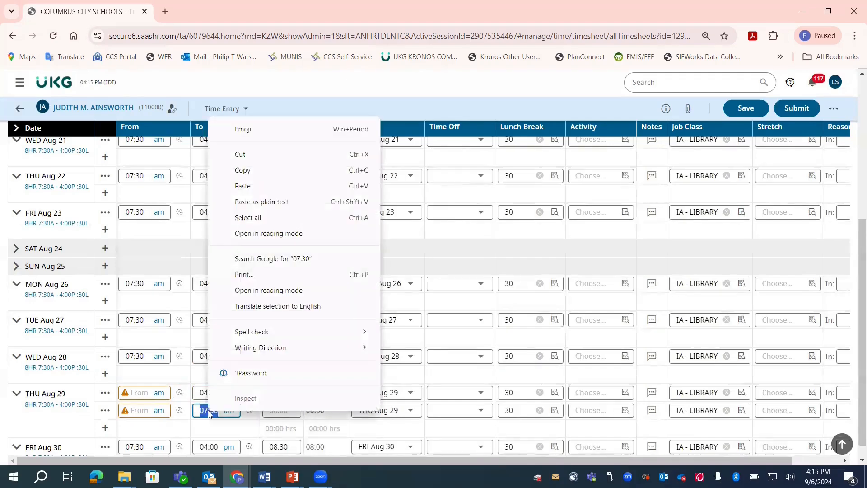
click(248, 154)
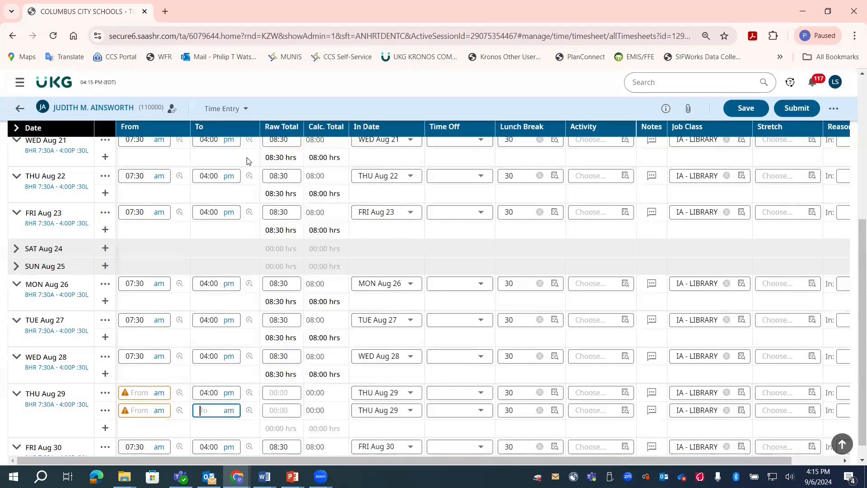
click(138, 392)
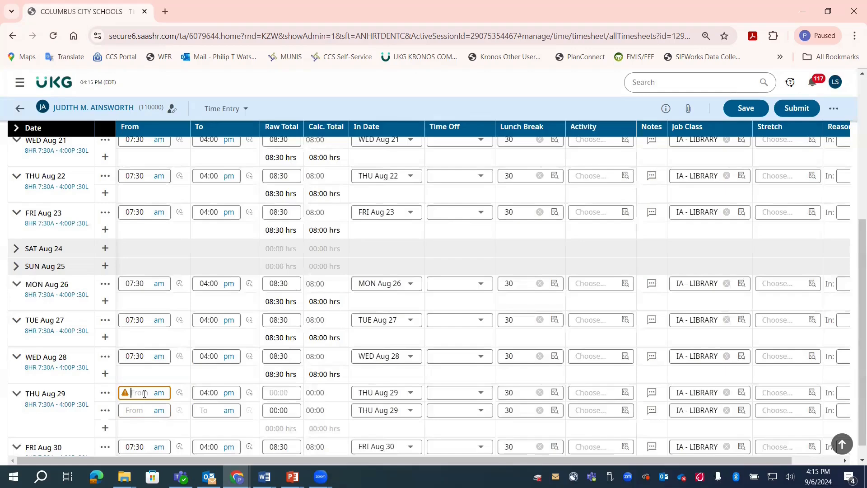
right_click(145, 393)
click(179, 243)
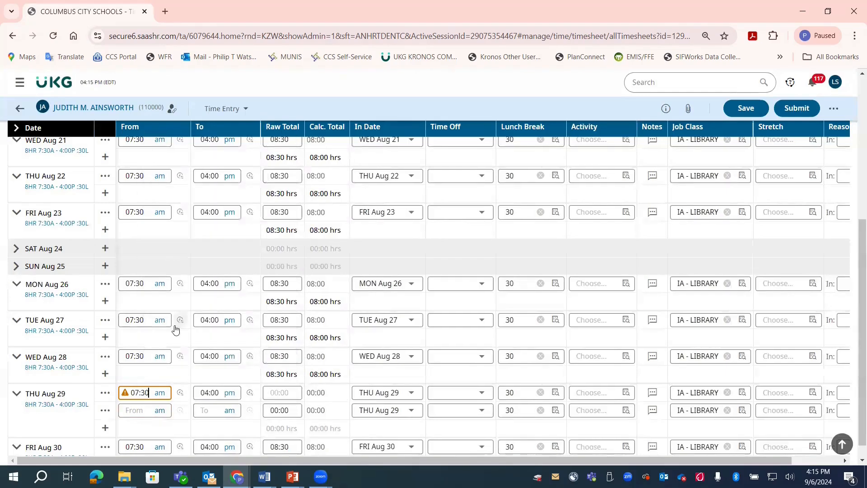
Delete the empty second THU Aug 29 row and save the timesheet.
click(108, 413)
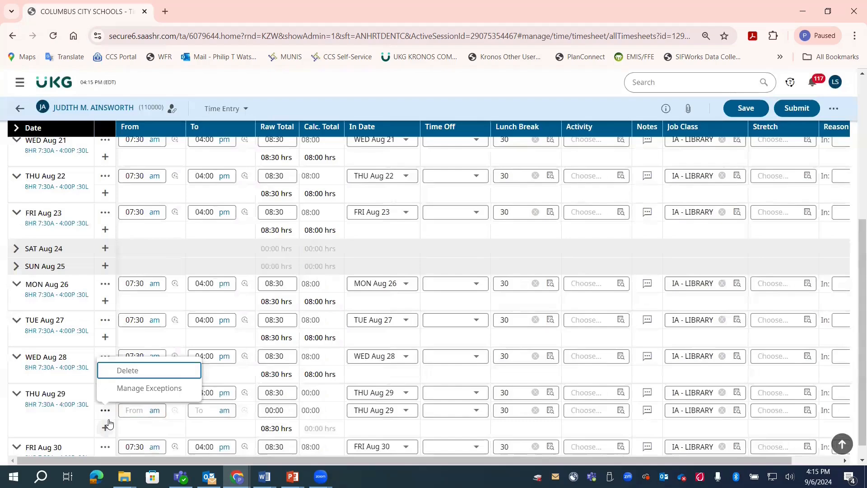
click(116, 380)
click(746, 108)
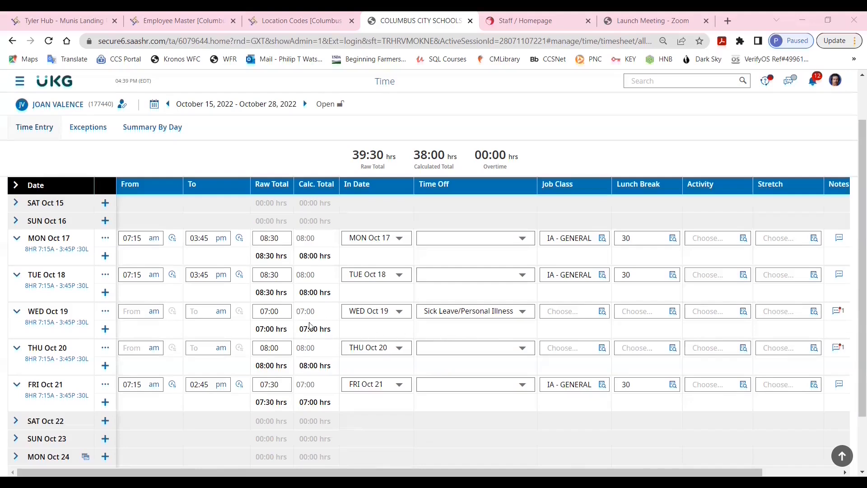
Set the WED Oct 19 sick leave raw total to 8 hours and save the timesheet.
click(280, 312)
text(8)
scroll(542, 248, up, 2)
click(698, 133)
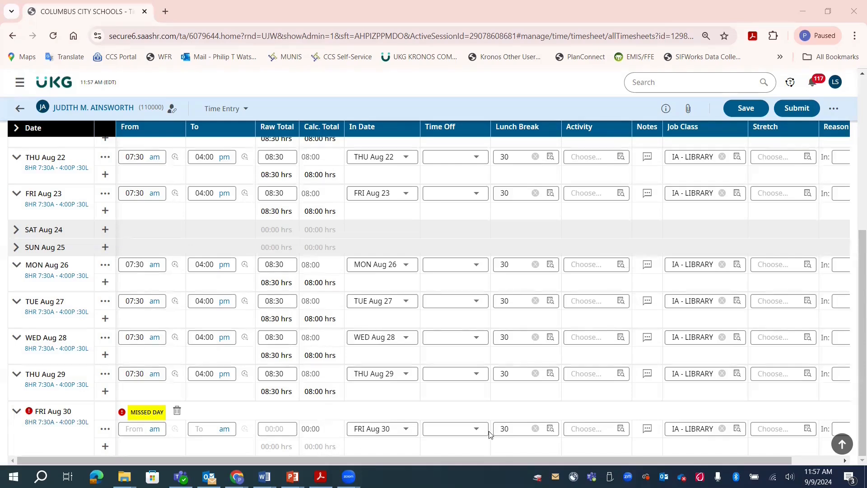
Browse the full time off list to assign Sick Leave/Personal Illness to FRI Aug 30 and set its raw total to 8 hours.
click(462, 431)
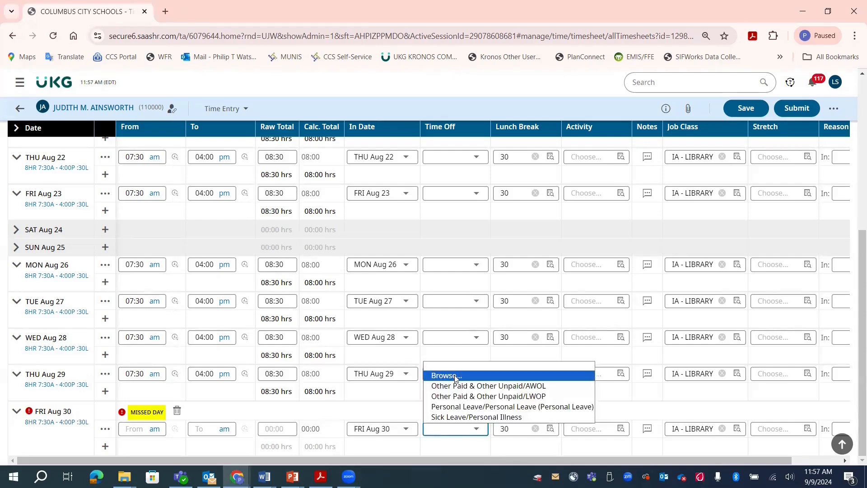
click(440, 375)
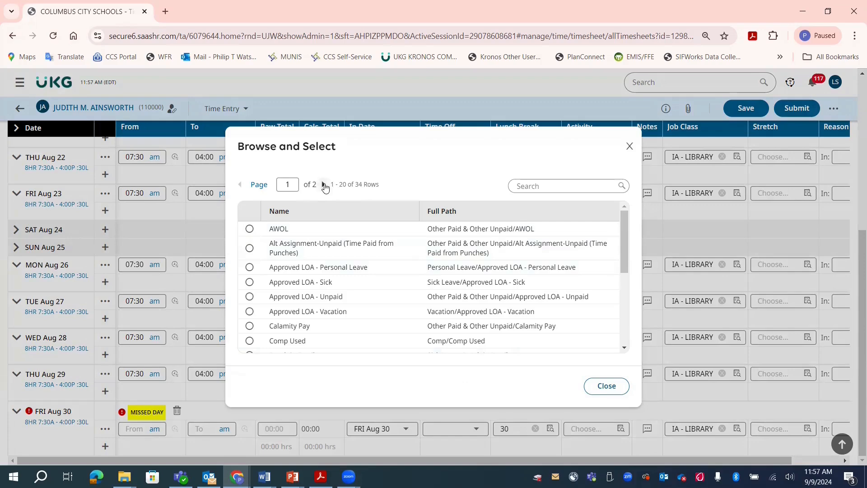
click(324, 185)
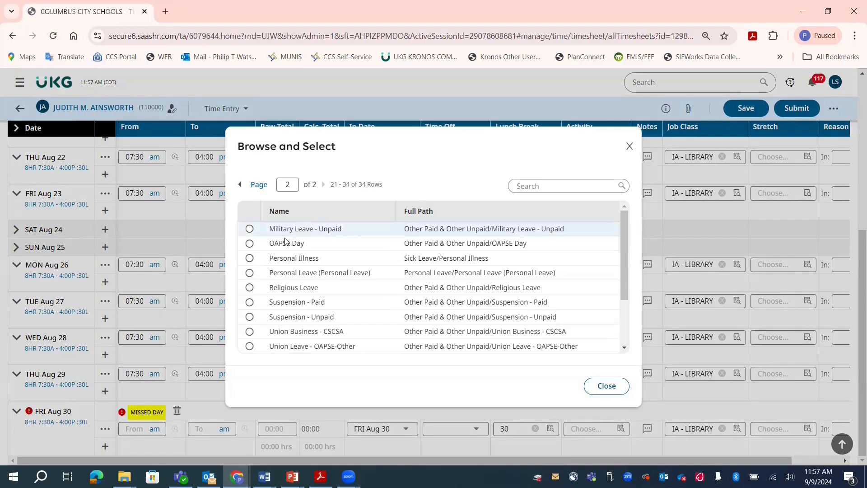
click(249, 258)
click(271, 432)
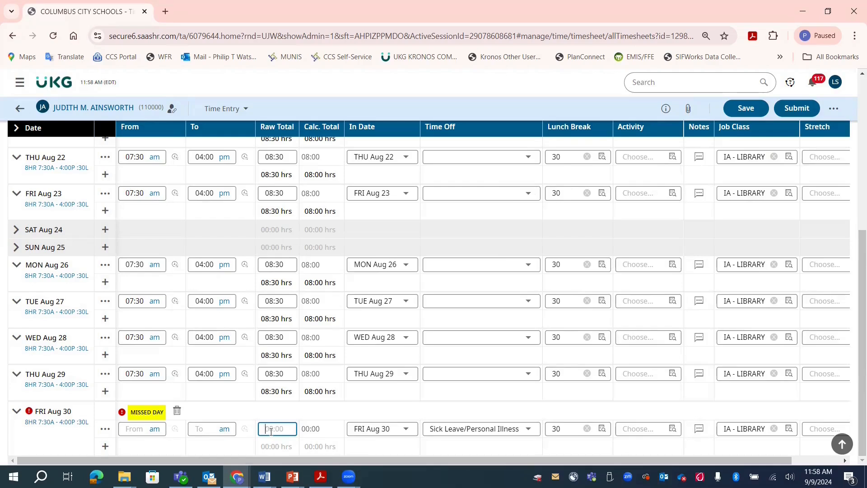
text(8)
key(Tab)
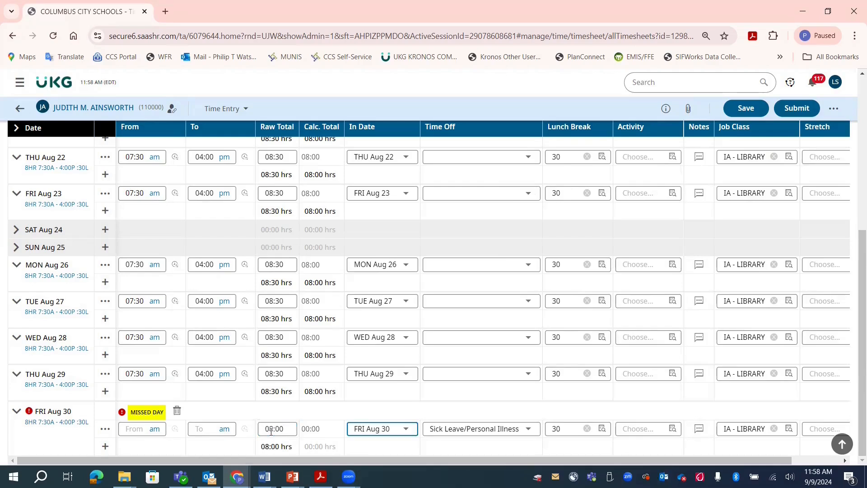
Add and save a FRI Aug 30 time entry note reading "Red Rover Absence", and save the timesheet.
click(699, 430)
click(320, 248)
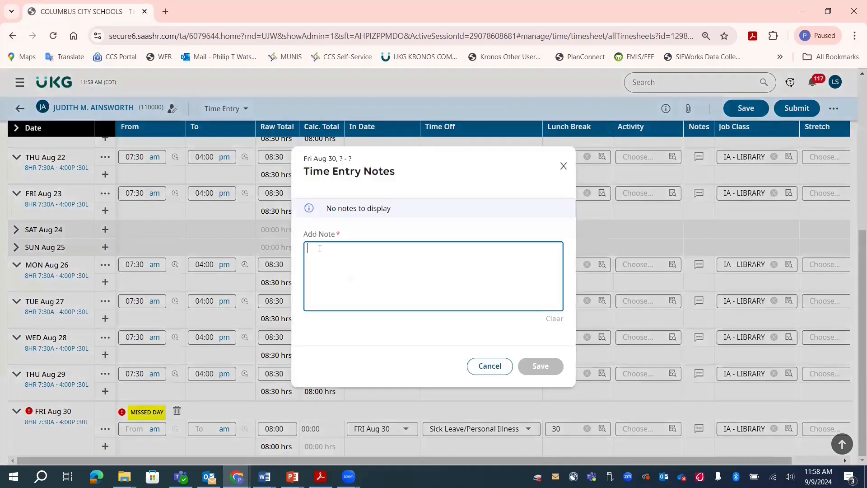
text(Red Rover Absence)
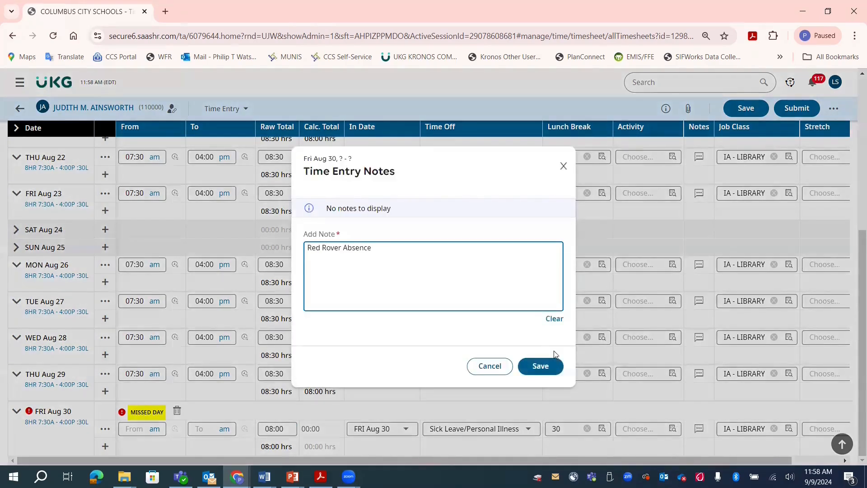
click(542, 367)
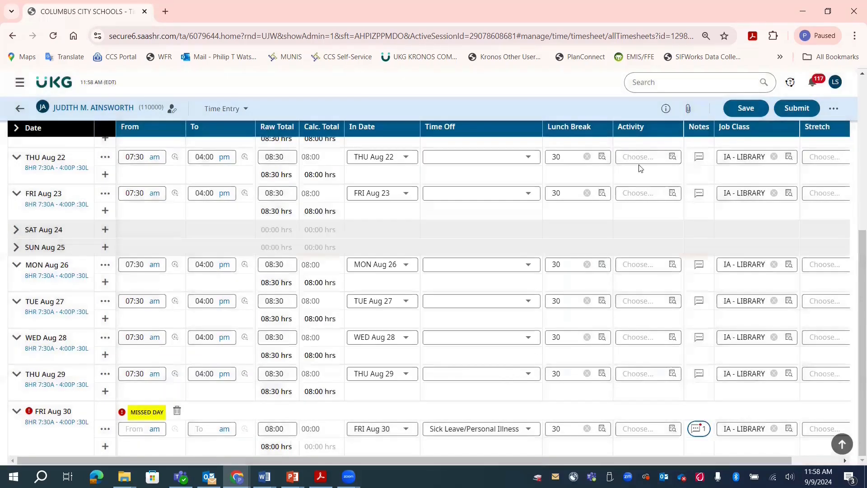
click(738, 110)
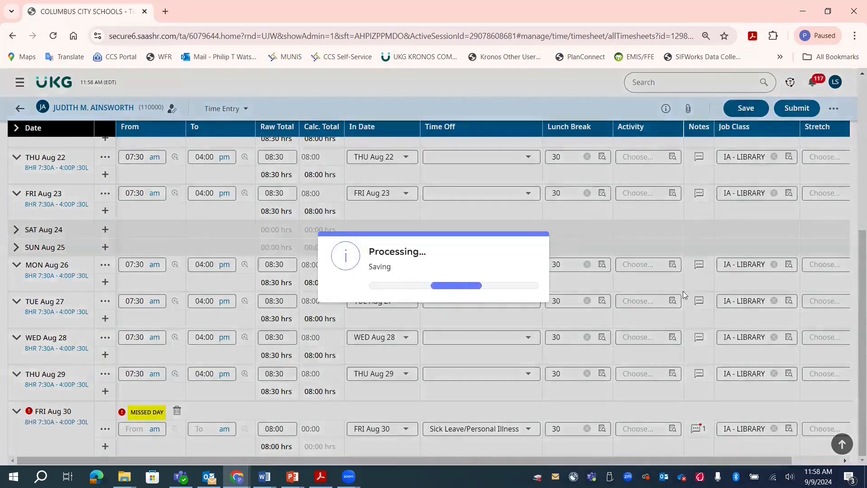
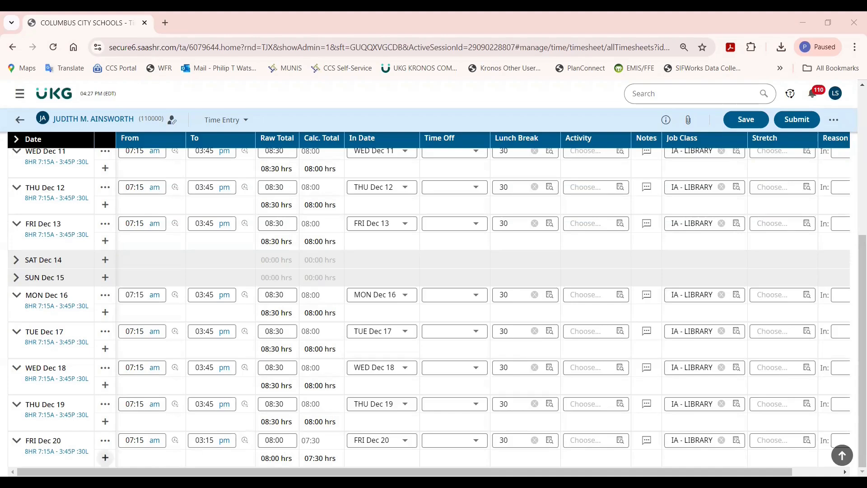
Add a second FRI Dec 20 row with a raw total of 0.5 hours and assign it a leave type from the full time off list.
click(105, 457)
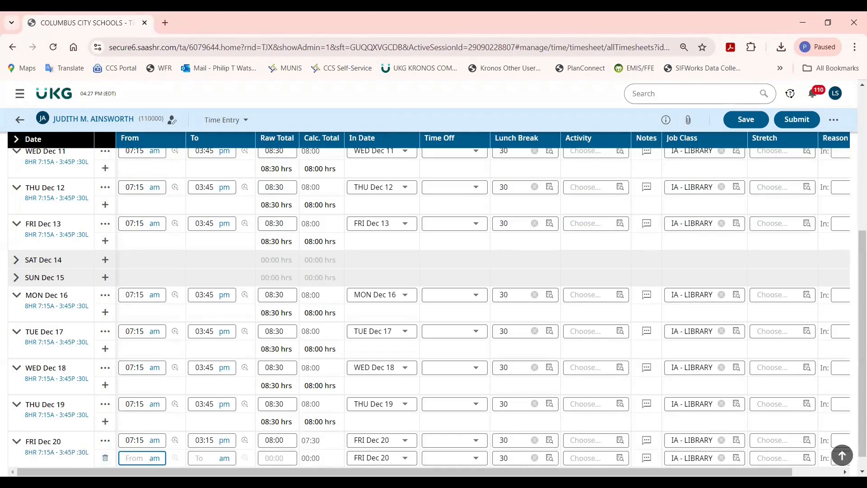
click(285, 462)
text(0.5)
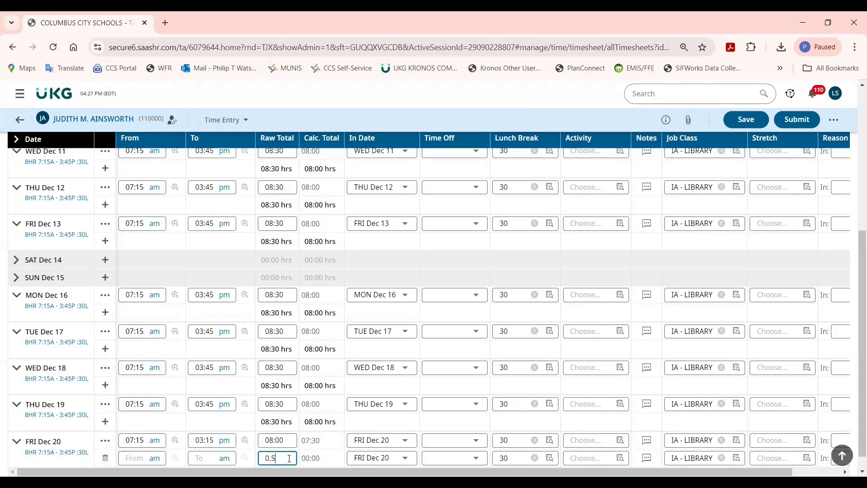
key(Tab)
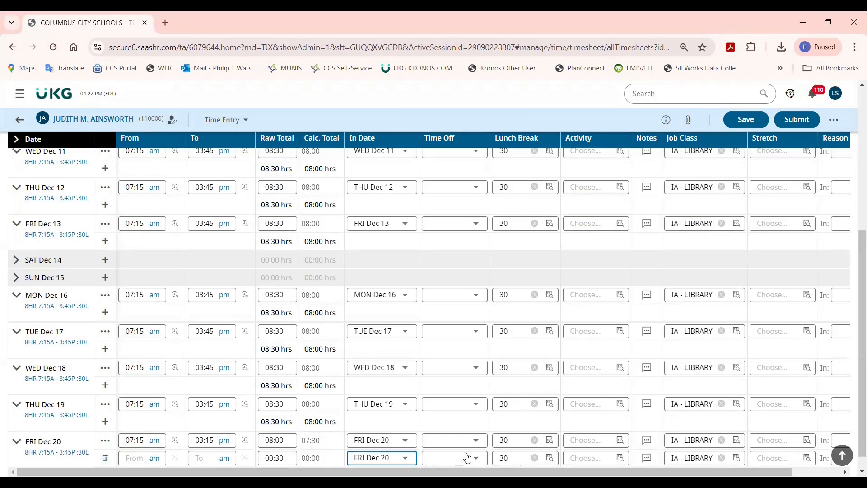
click(454, 458)
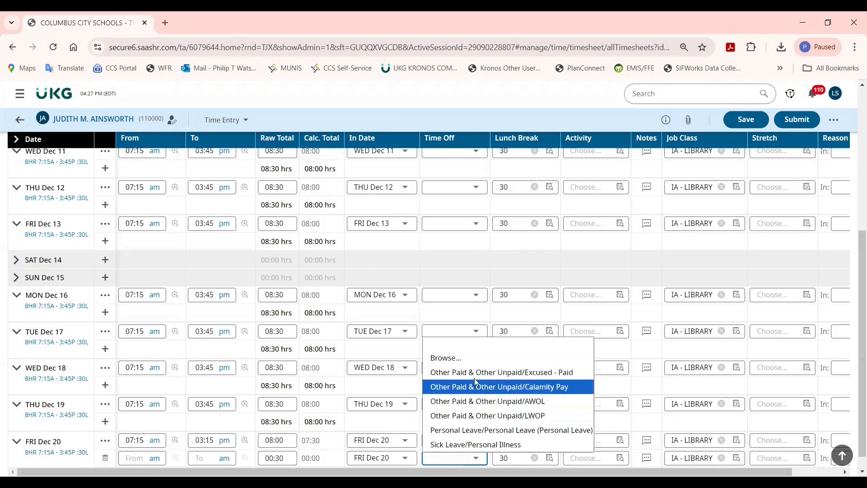
click(467, 356)
scroll(318, 276, down, 5)
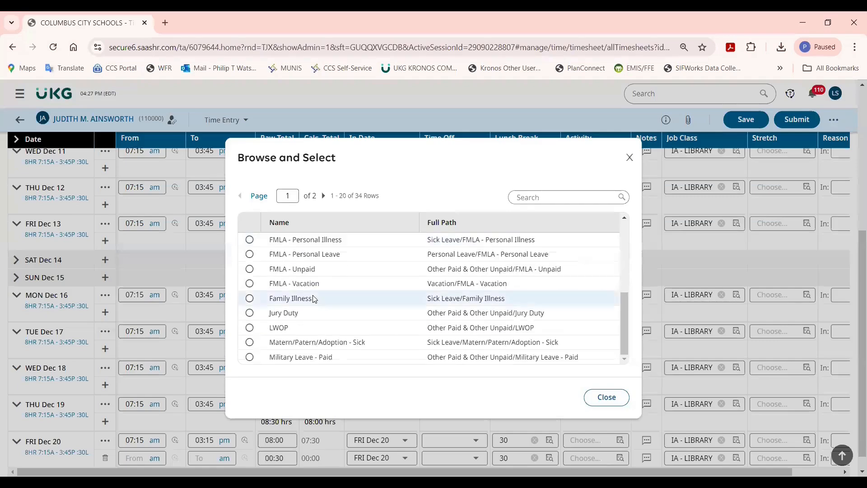
click(249, 267)
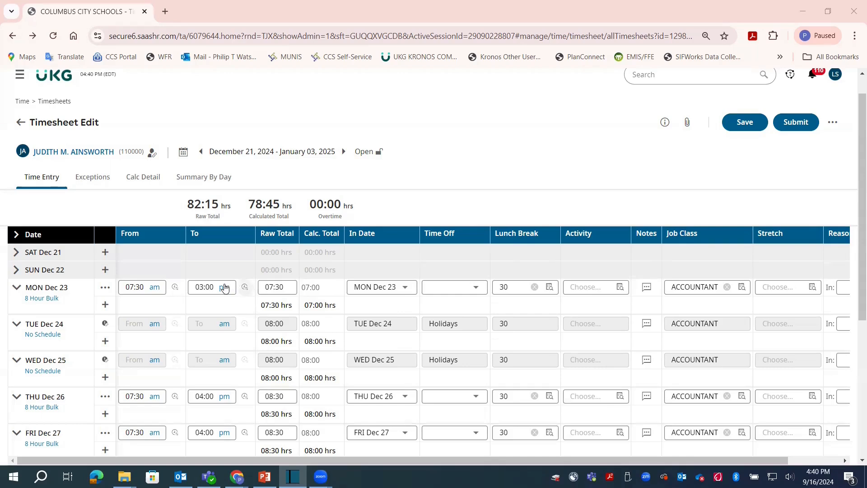
Add a 1-hour MON Dec 23 row with time off Other Paid & Other Unpaid/Excused - Paid, and save the timesheet.
click(105, 305)
click(272, 307)
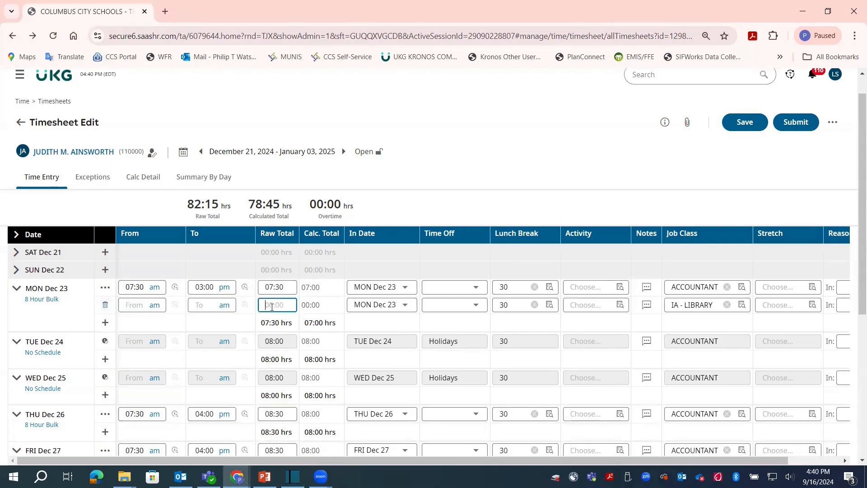
text(1)
key(Tab)
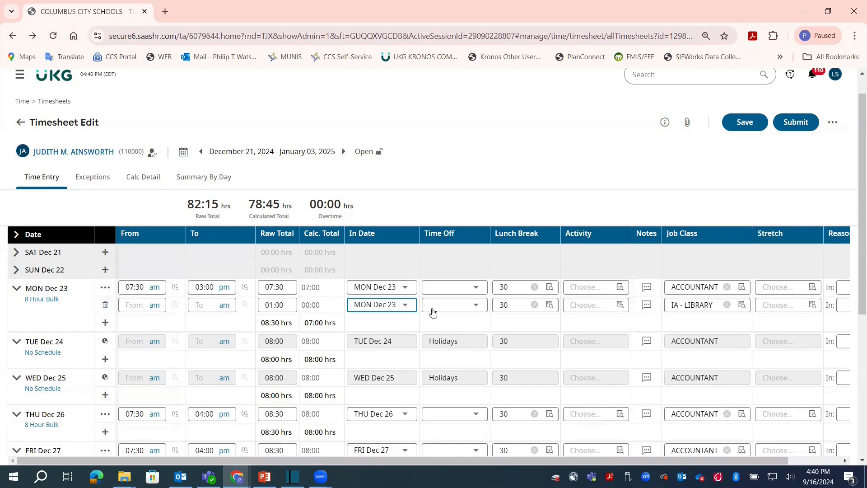
click(471, 305)
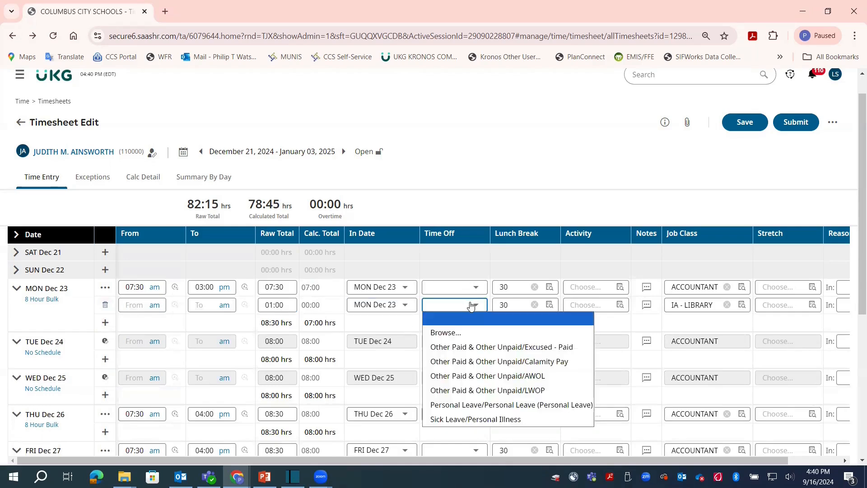
click(480, 348)
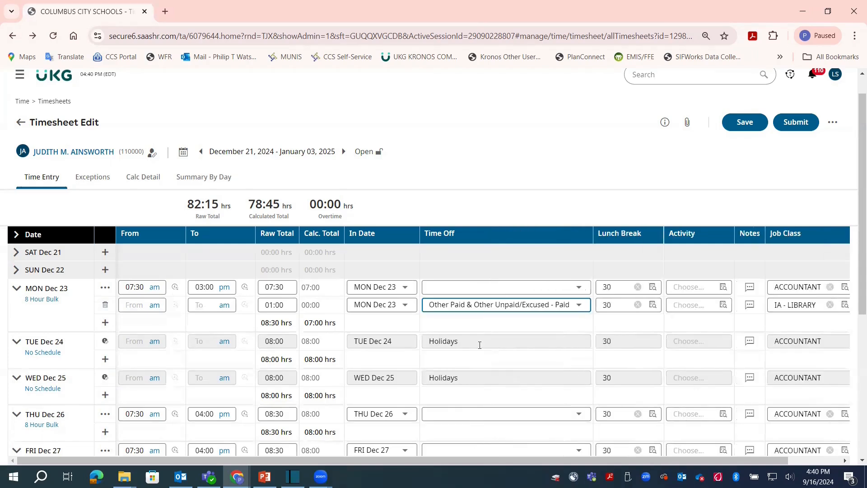
click(758, 118)
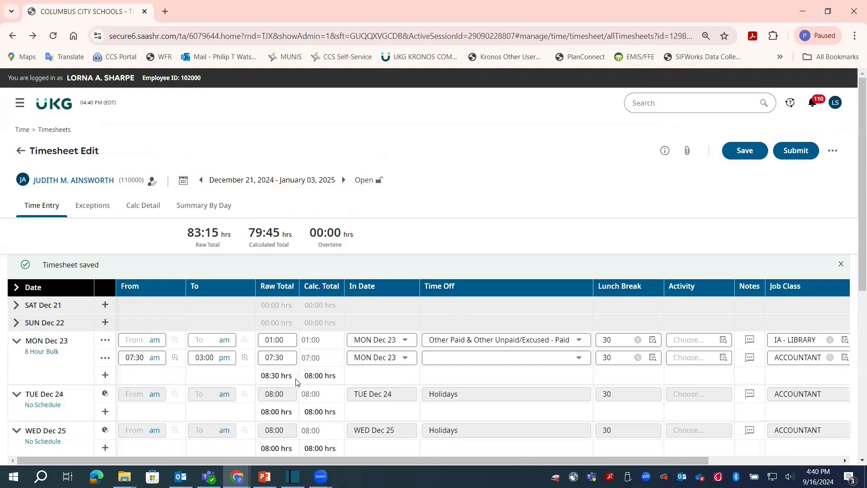
Add a second TUE Dec 31 row with a raw total of 0.25 hours.
scroll(336, 403, down, 5)
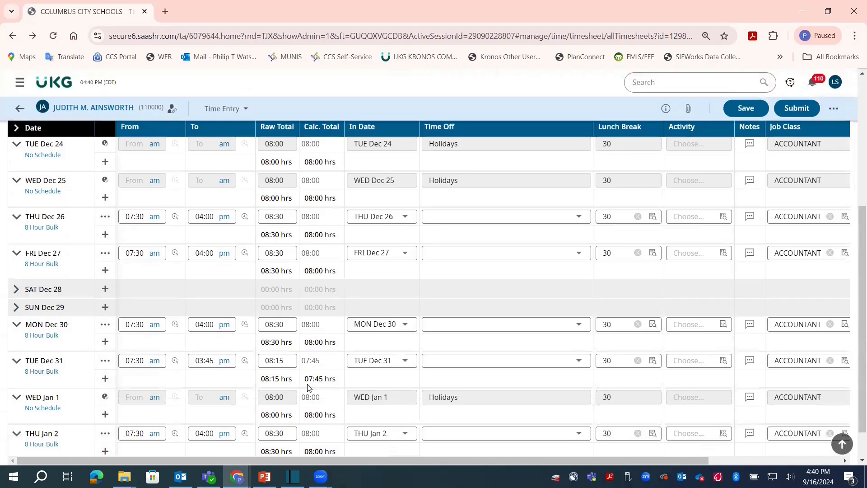
scroll(309, 388, down, 1)
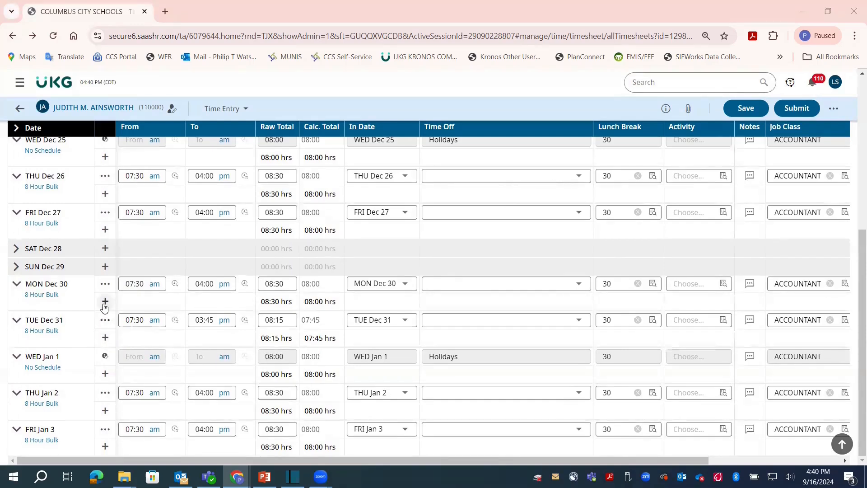
click(105, 337)
click(272, 341)
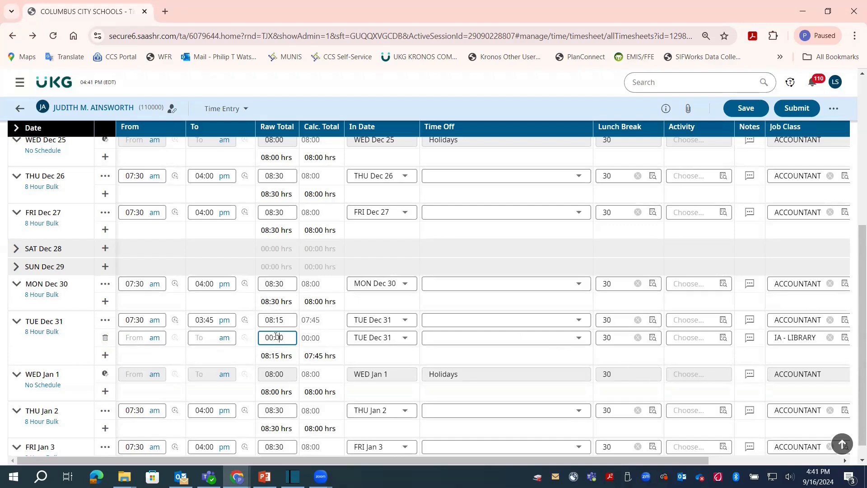
key(BackSpace)
key(BackSpace)
key(BackSpace)
key(BackSpace)
text(0.25)
key(Tab)
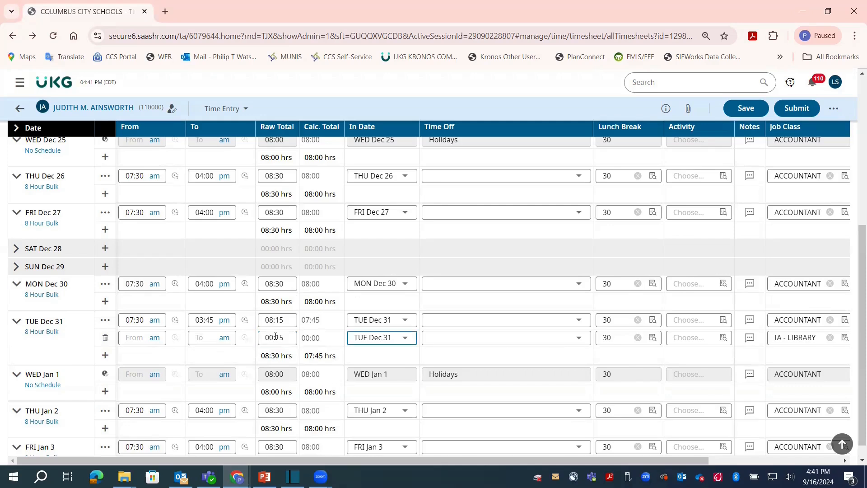
Assign Other Paid & Other Unpaid/Excused - Paid time off to the new TUE Dec 31 row and save the timesheet.
click(560, 338)
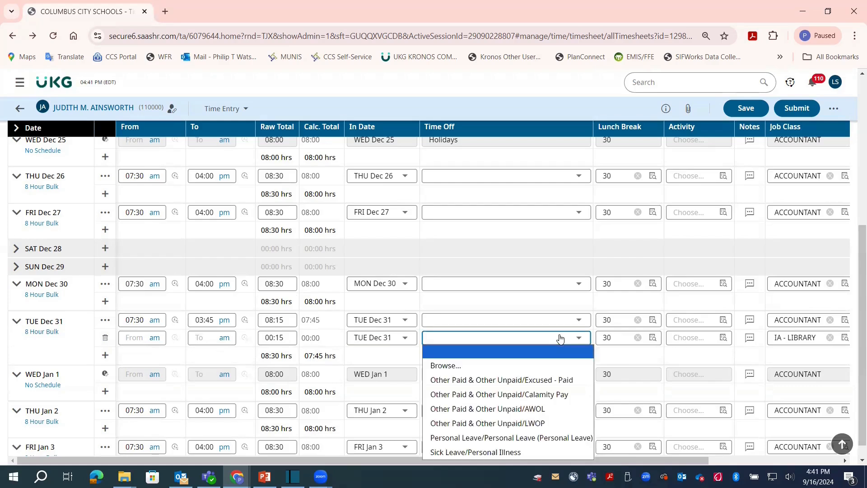
click(557, 380)
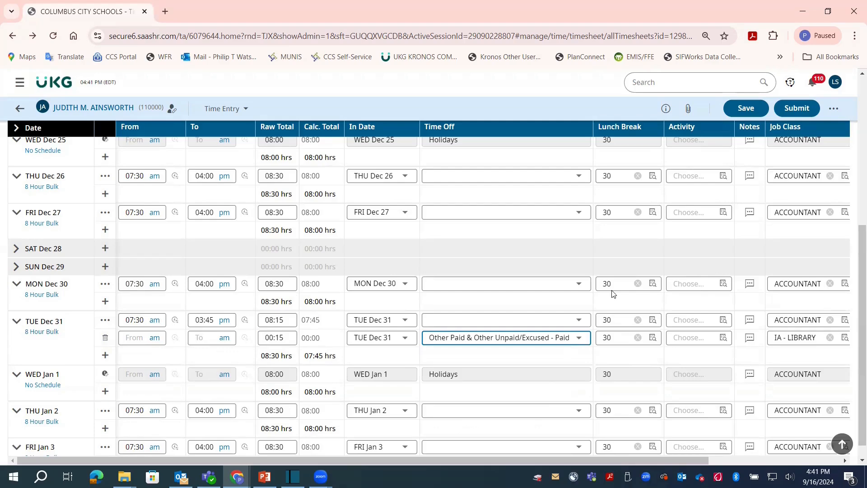
click(747, 107)
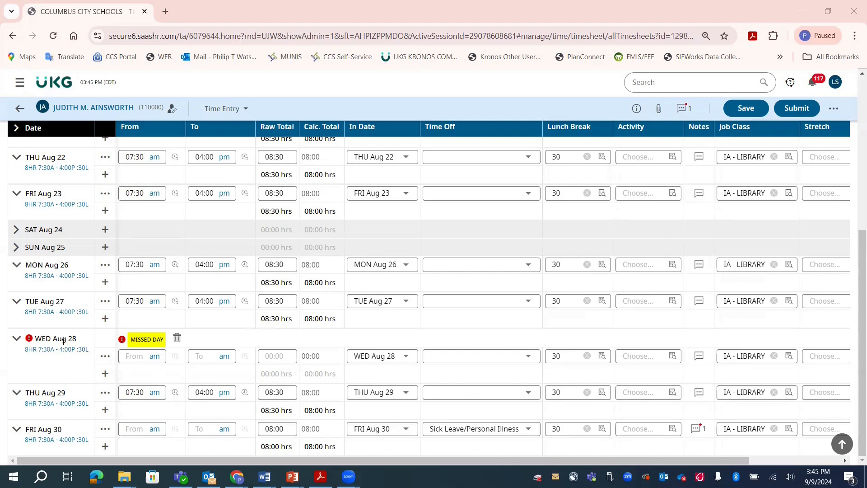
Assign Calamity Pay from the full time off list to WED Aug 28, set its raw total to 8 hours, and save the timesheet.
click(532, 357)
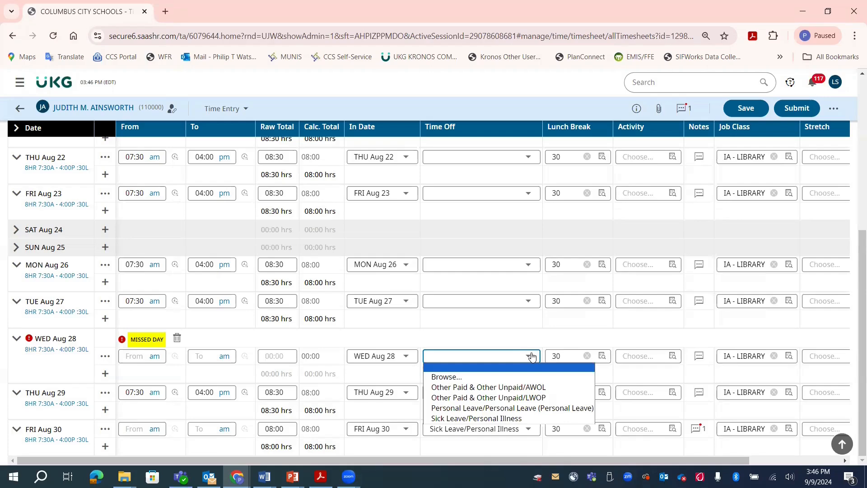
click(499, 377)
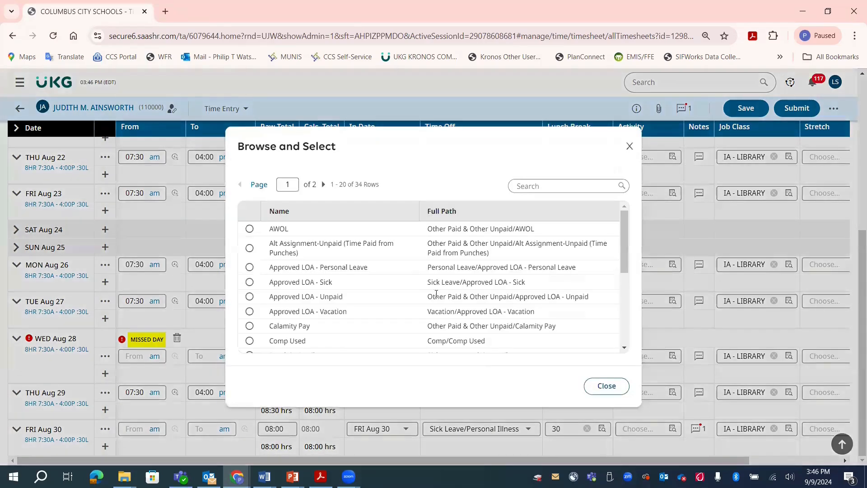
click(250, 326)
click(274, 355)
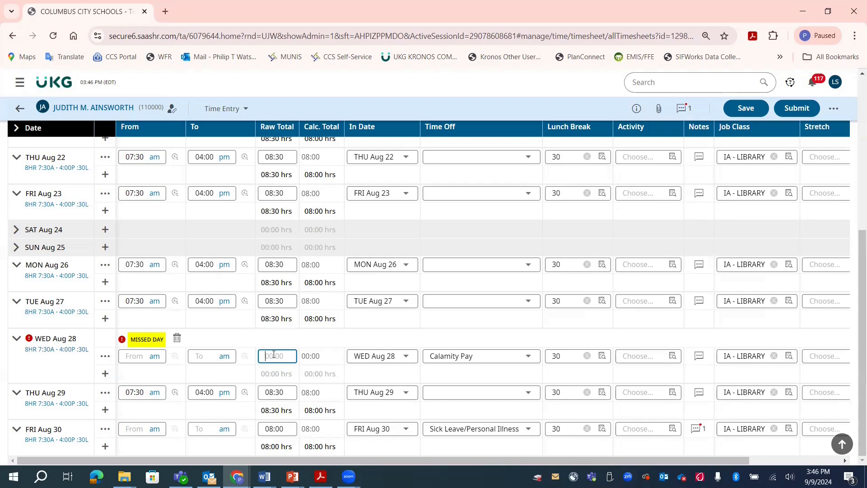
key(Tab)
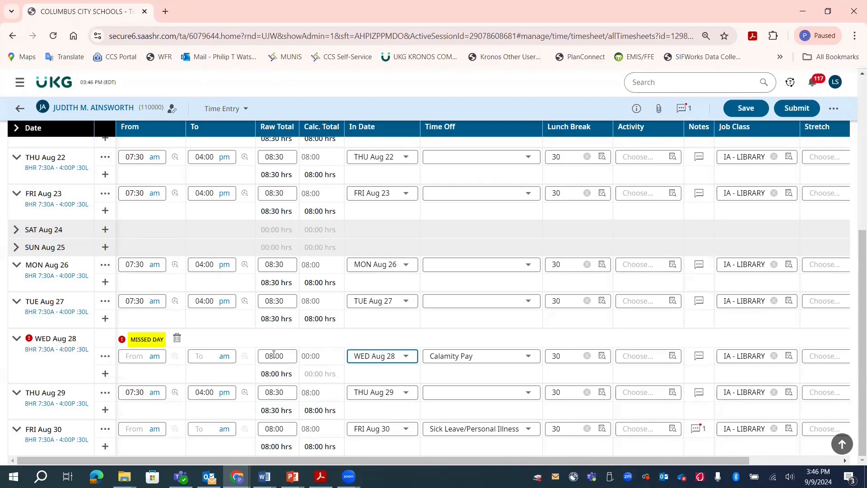
click(750, 108)
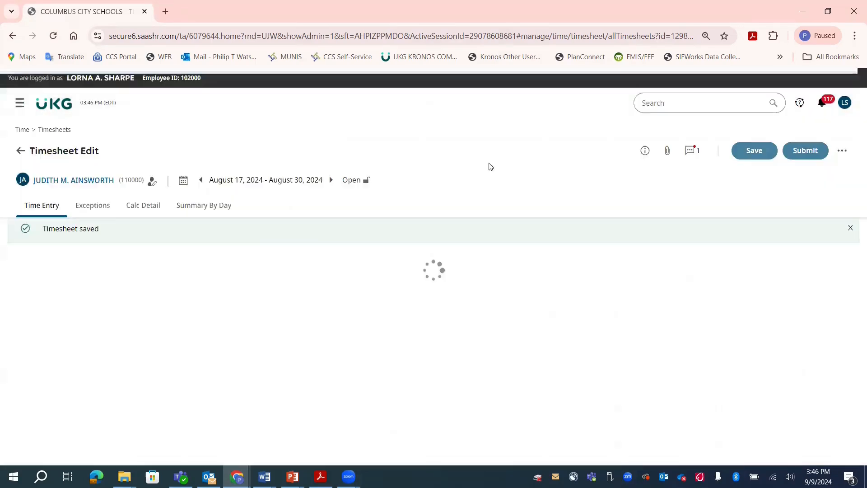
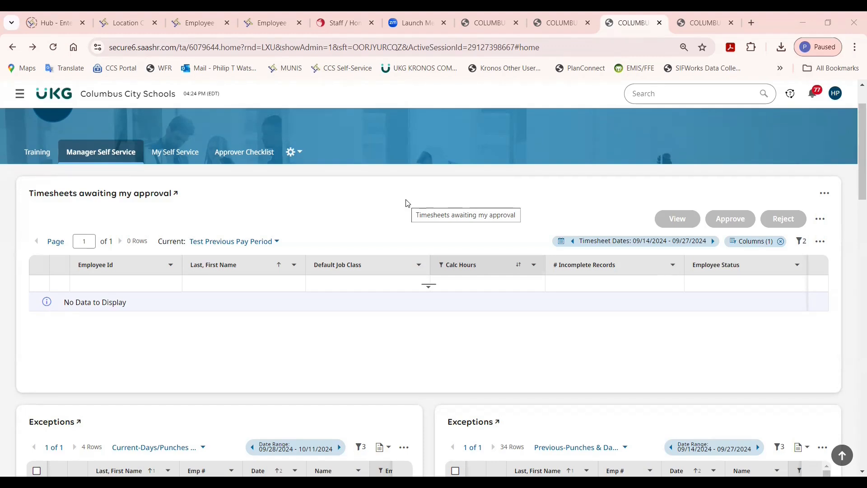
Go to the Approver Checklist, look through its pending request sections, and open the full All Timesheets report.
click(256, 153)
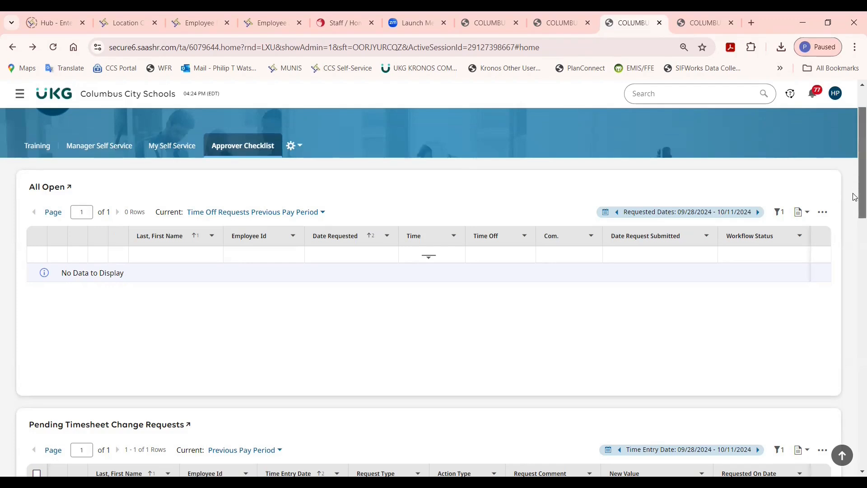
drag(855, 197, 855, 233)
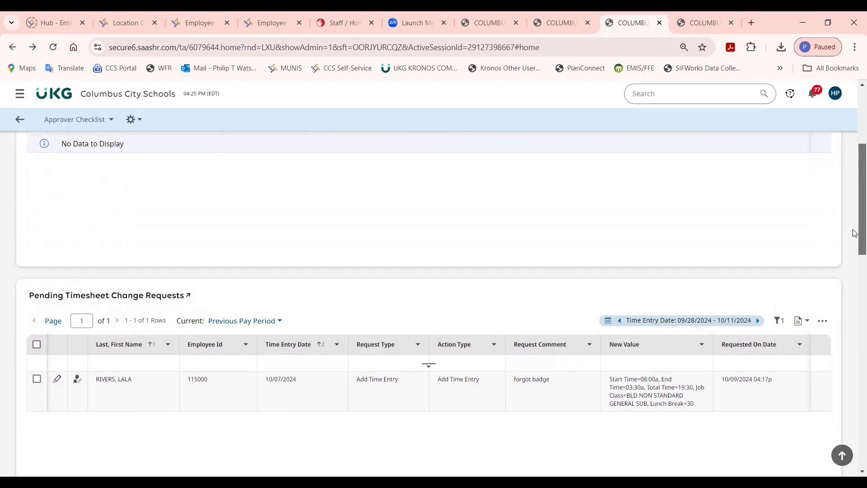
drag(855, 233, 855, 250)
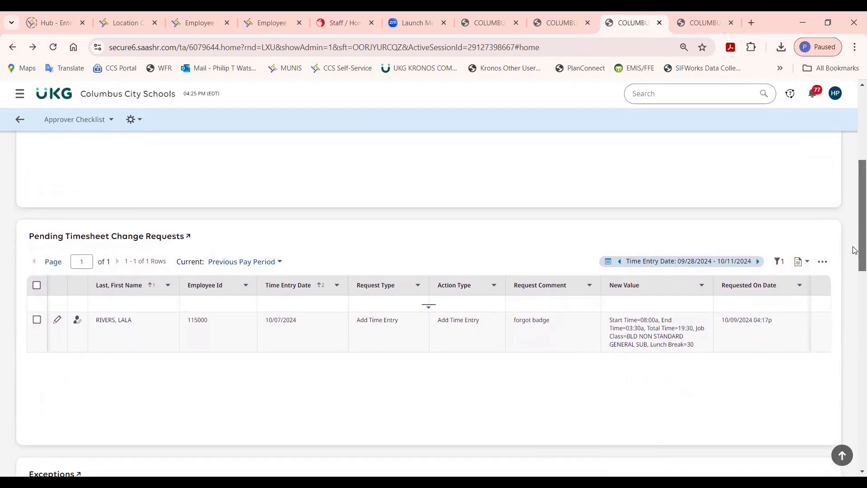
drag(856, 251, 855, 251)
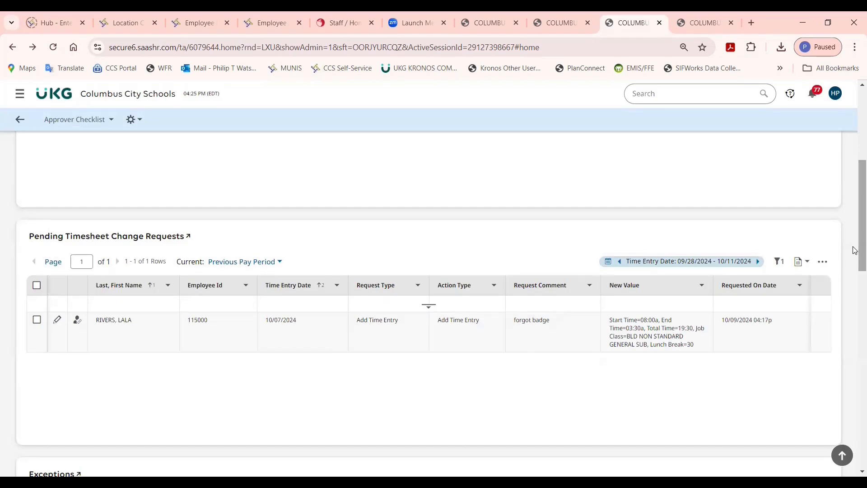
drag(855, 250, 856, 447)
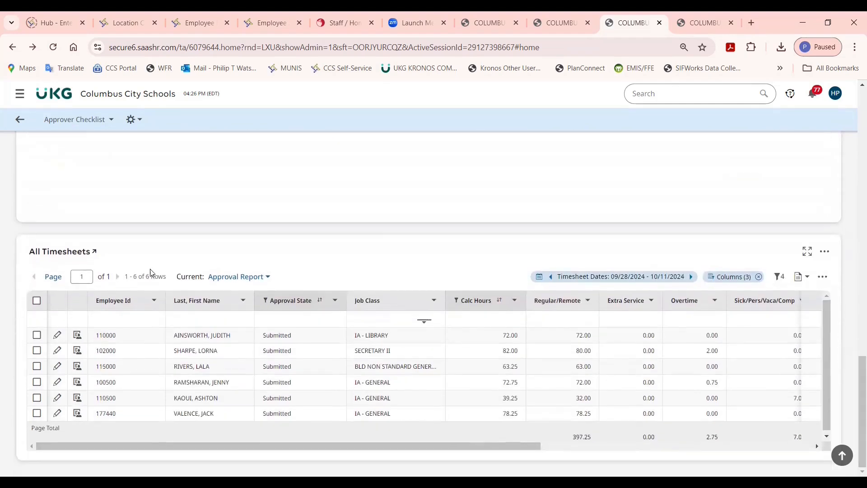
click(80, 252)
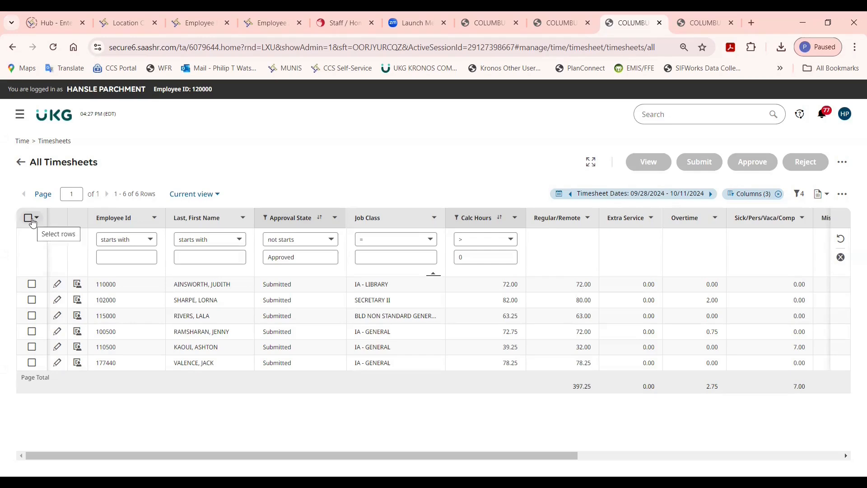
Select all timesheets on the All Timesheets page and open them for viewing.
click(34, 220)
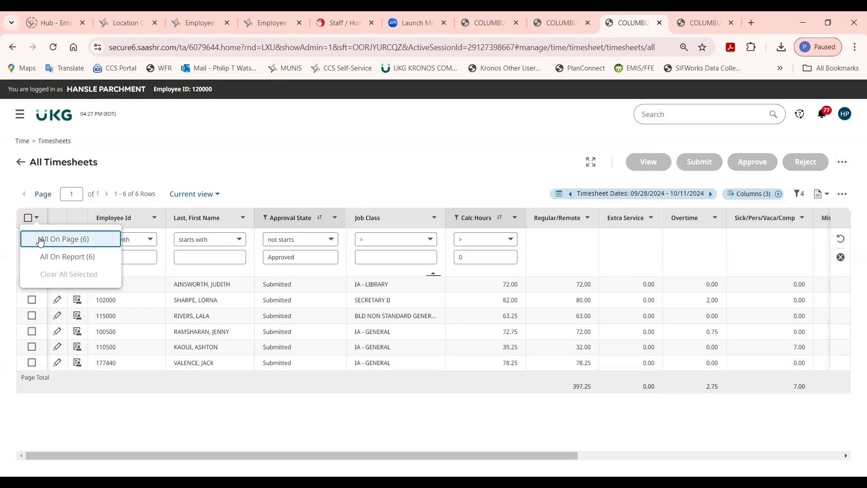
click(40, 242)
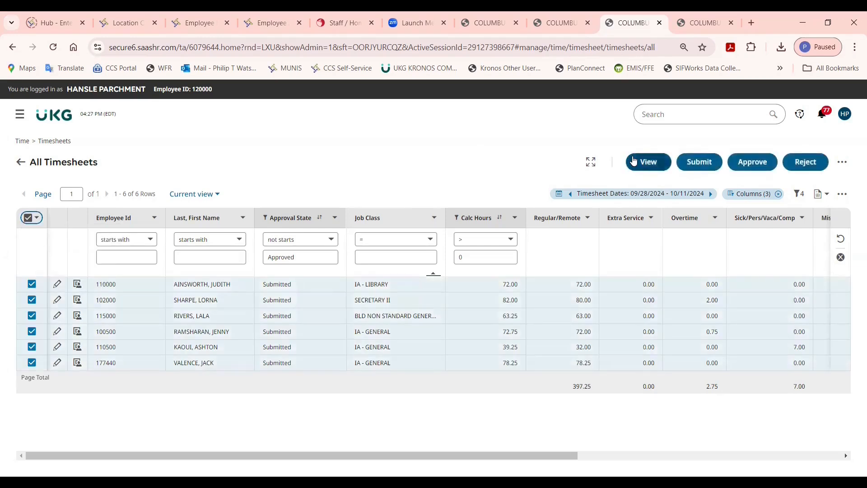
click(633, 161)
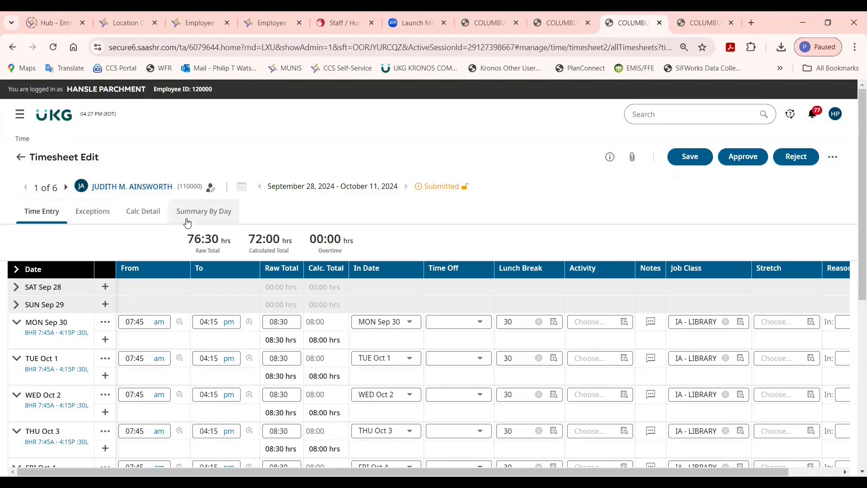
Review the first timesheet's summary by day, checking both weekly totals and the incomplete entries.
click(187, 221)
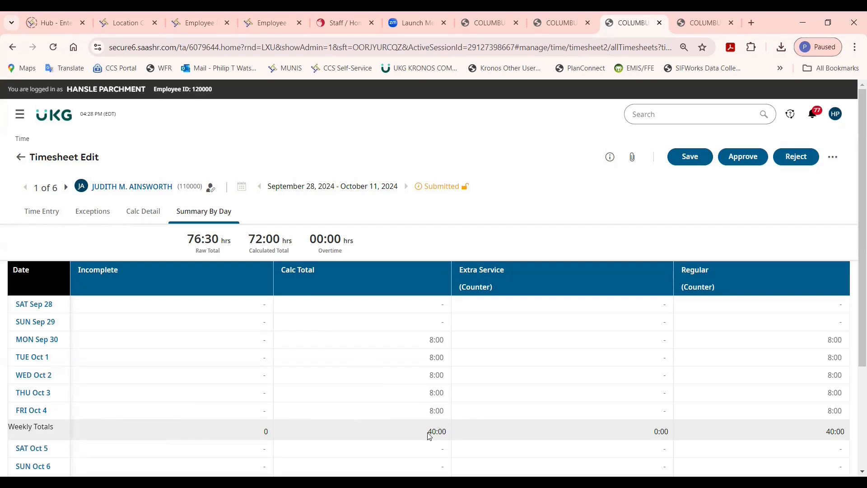
scroll(210, 452, down, 3)
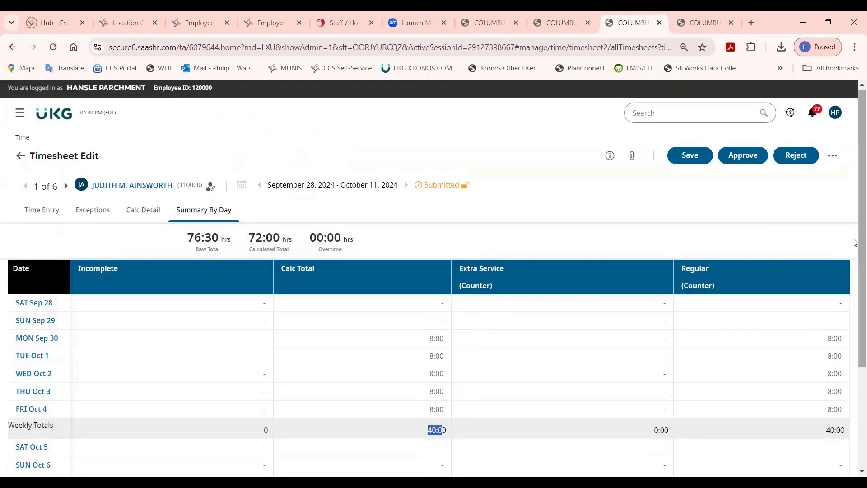
scroll(854, 323, down, 3)
double_click(441, 451)
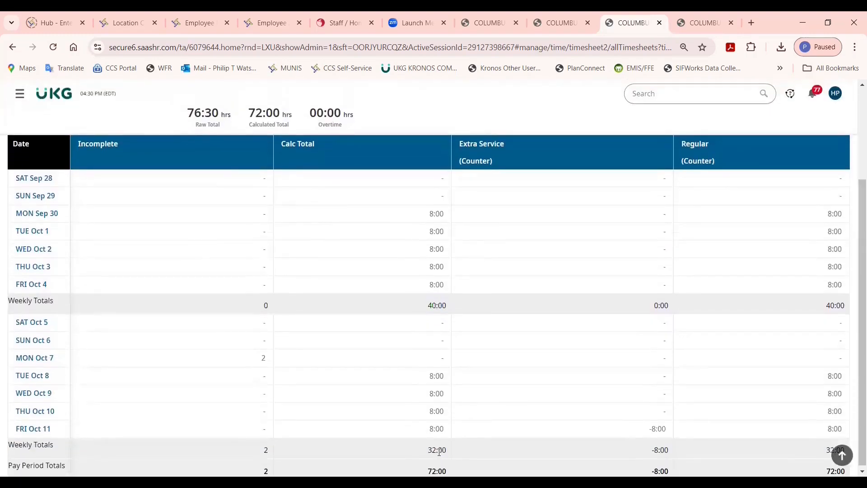
click(405, 416)
scroll(206, 368, up, 2)
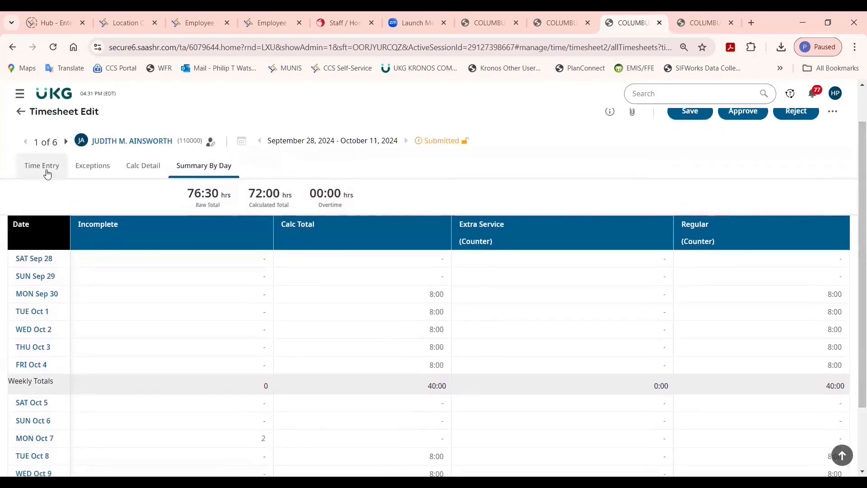
In the time entries, change the punch-out interpretation of the 07:45 am punch on MON Oct 7.
click(46, 168)
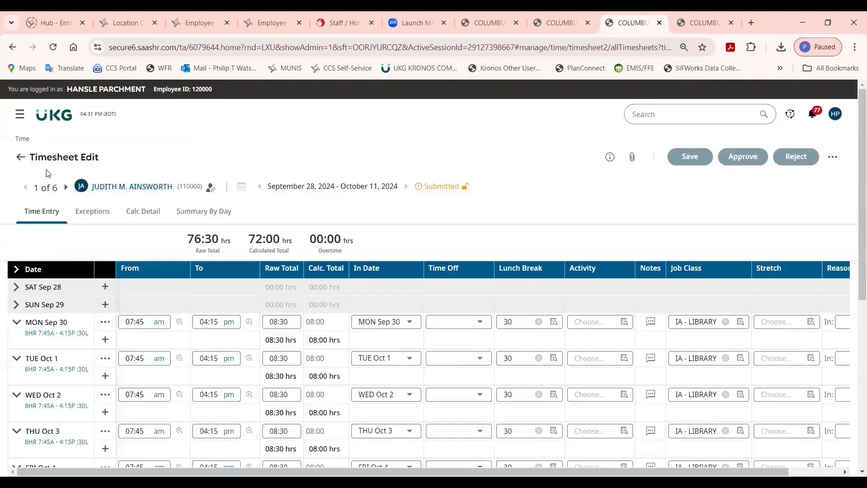
scroll(854, 310, down, 2)
scroll(854, 310, down, 2)
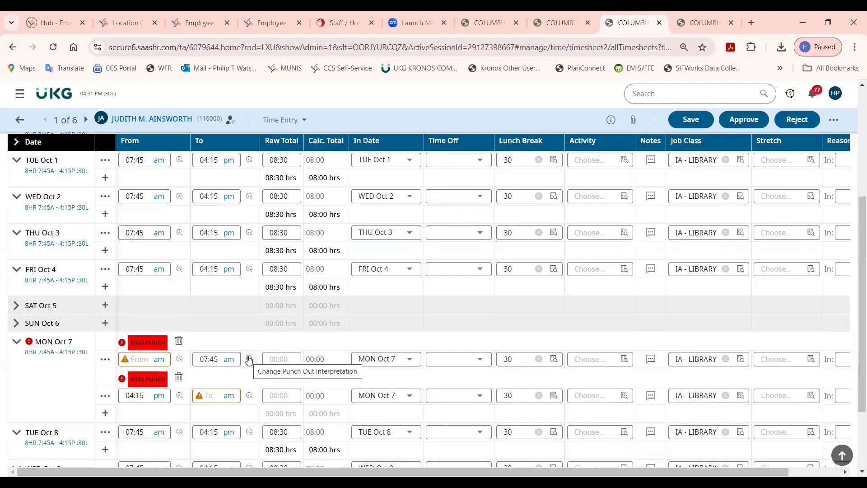
click(248, 360)
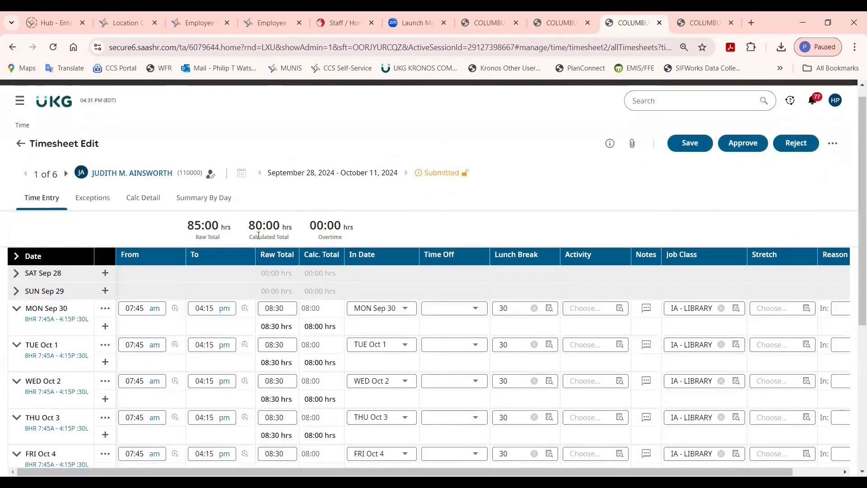
Recheck the corrected first timesheet's daily hours and pay period totals in its summary by day.
click(198, 210)
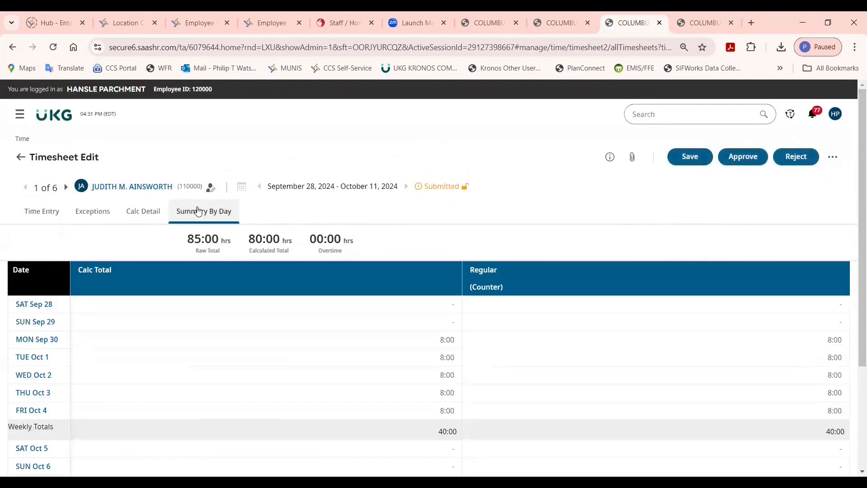
scroll(855, 235, down, 3)
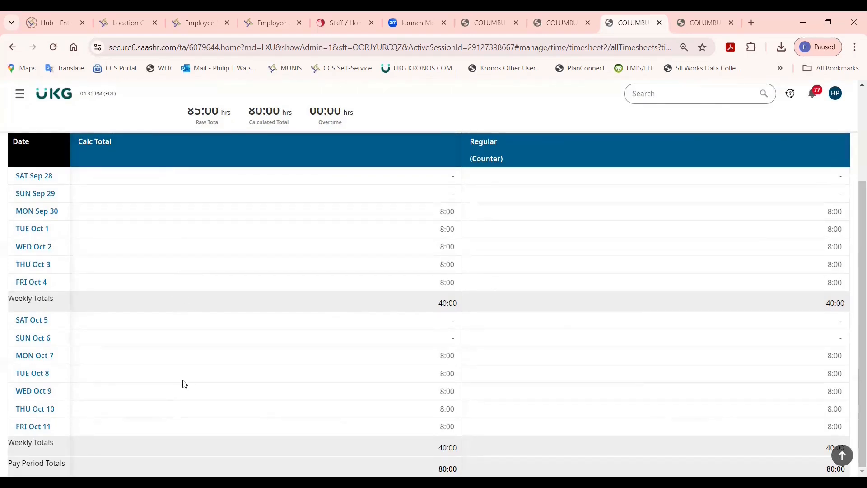
scroll(855, 200, up, 3)
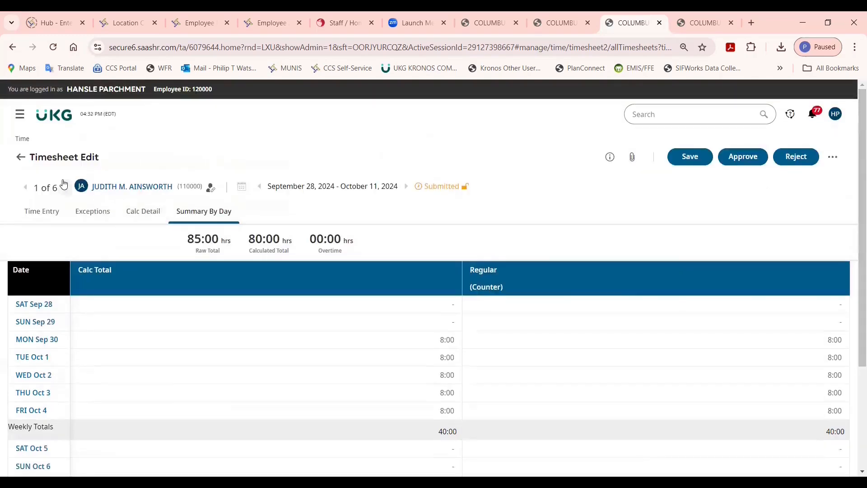
Advance to the second timesheet and review its daily hours, overtime and weekly totals.
click(65, 186)
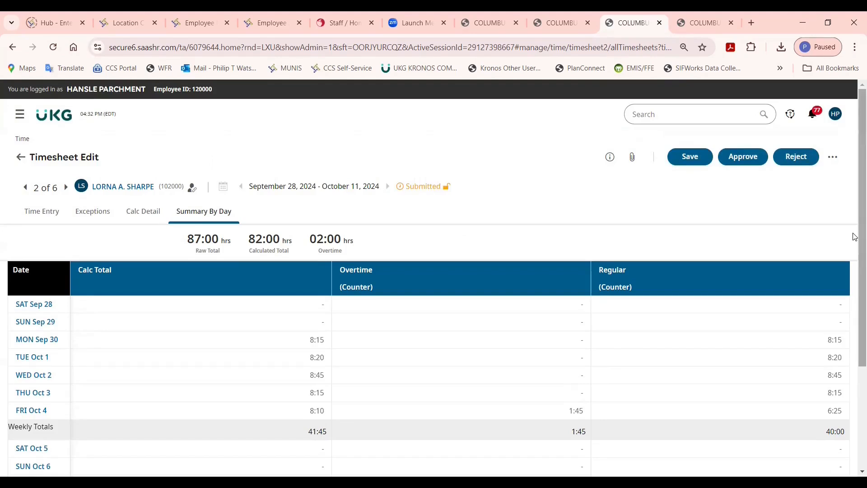
scroll(855, 237, down, 1)
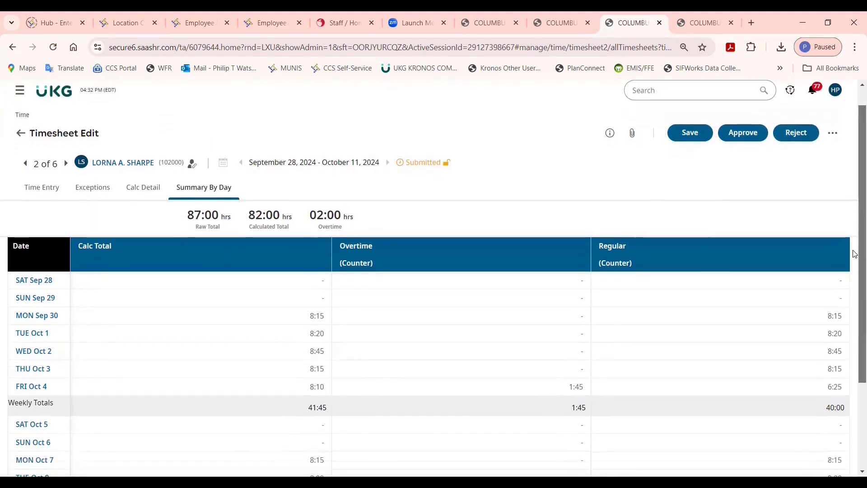
scroll(855, 254, down, 4)
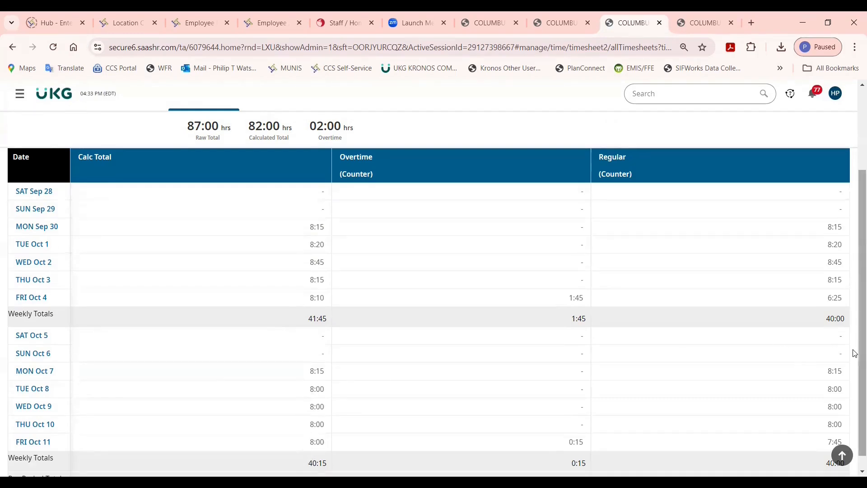
drag(855, 353, 853, 274)
Advance to the third timesheet, review its summary by day, and inspect the MON Oct 7 time entry.
click(69, 185)
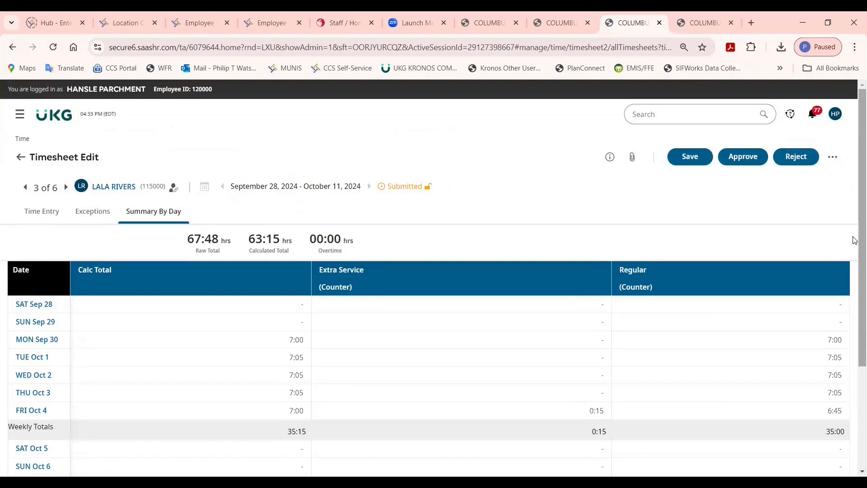
scroll(855, 241, down, 3)
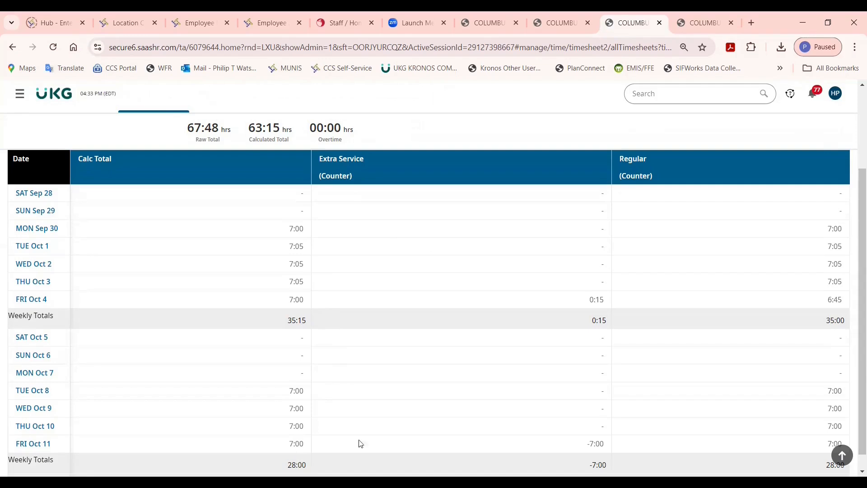
click(43, 375)
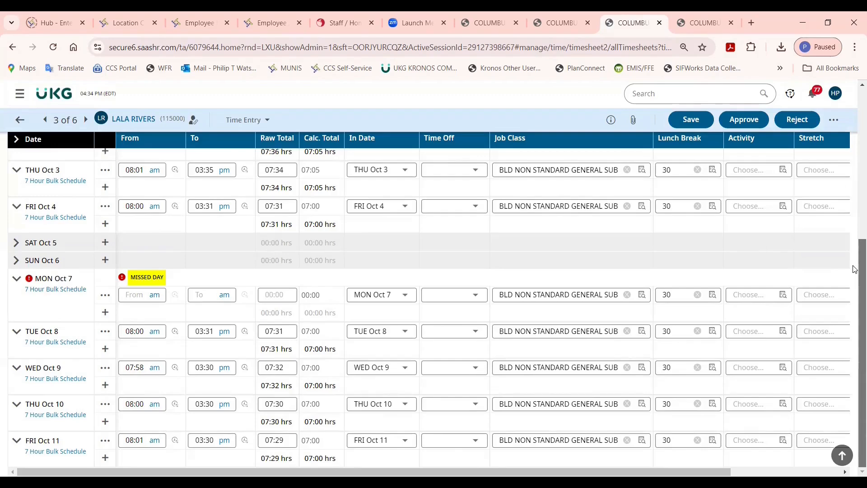
scroll(855, 269, up, 8)
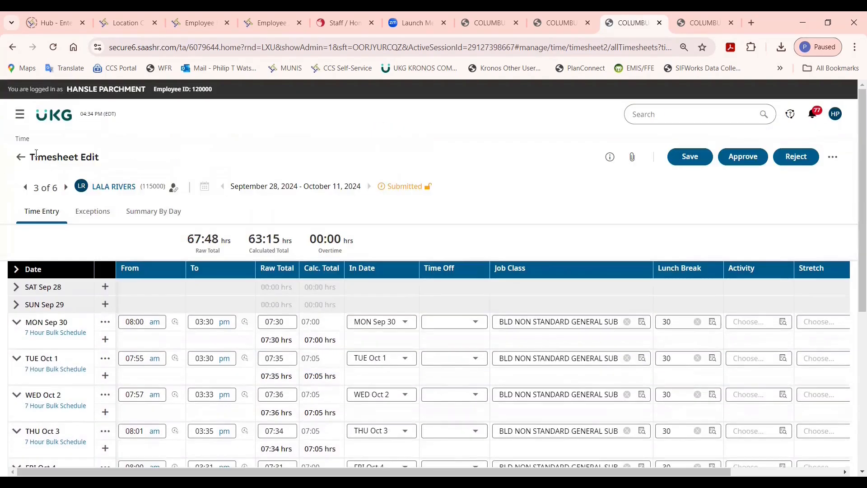
Return to the Approver Checklist, check the pending timesheet change requests, and reopen the All Timesheets report.
click(23, 158)
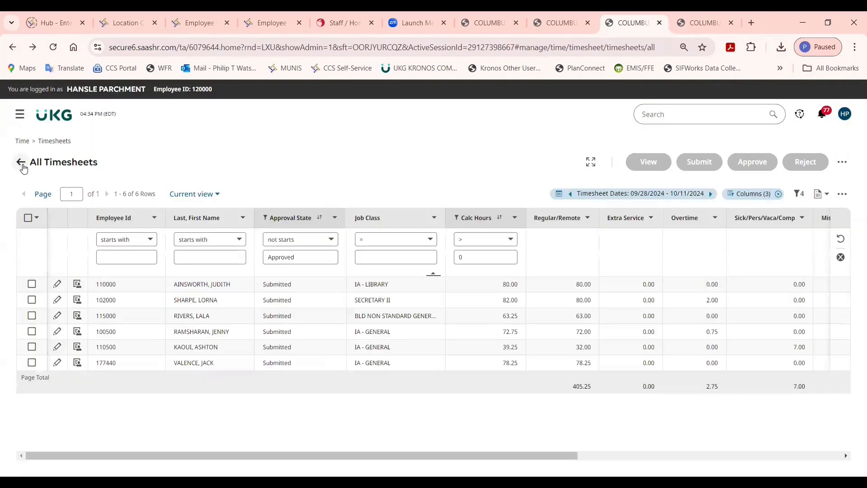
click(22, 163)
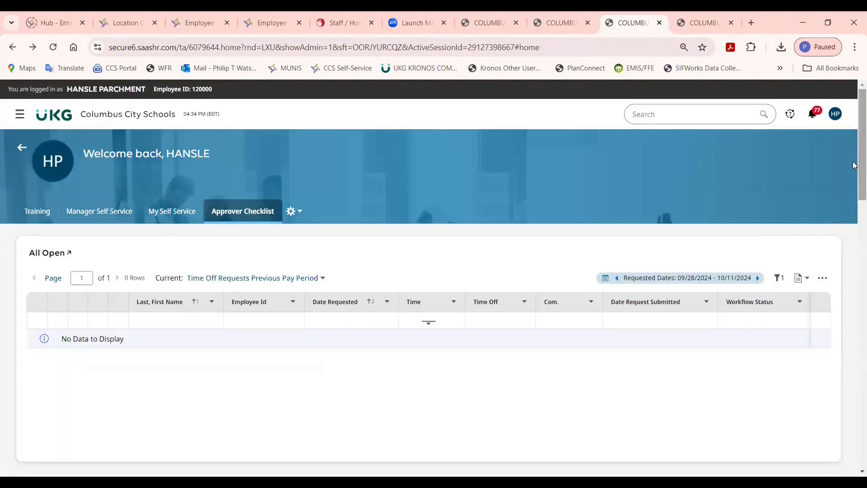
drag(855, 166, 853, 227)
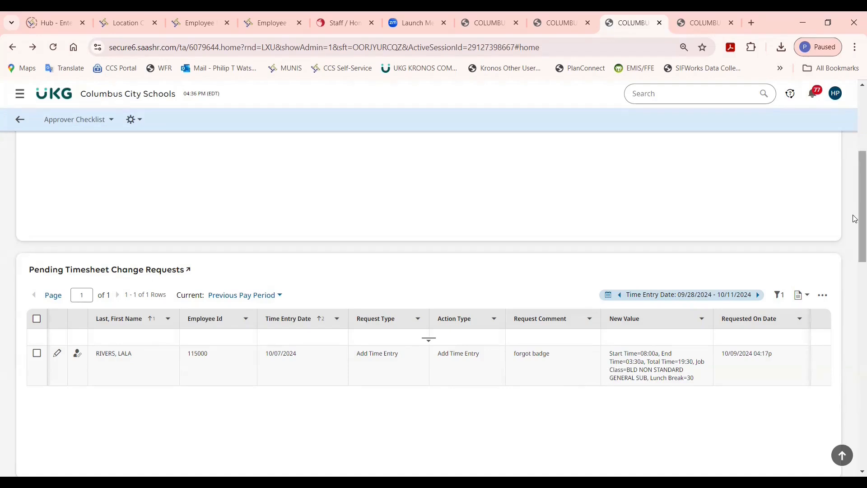
drag(855, 218, 855, 427)
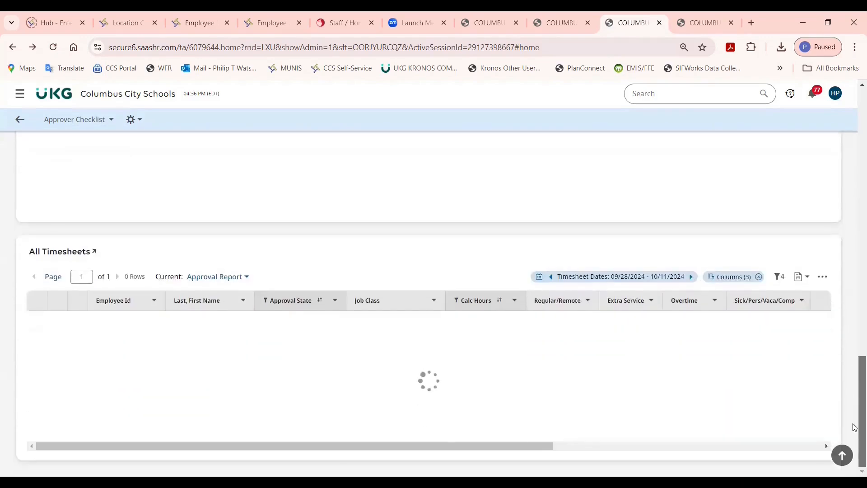
click(81, 254)
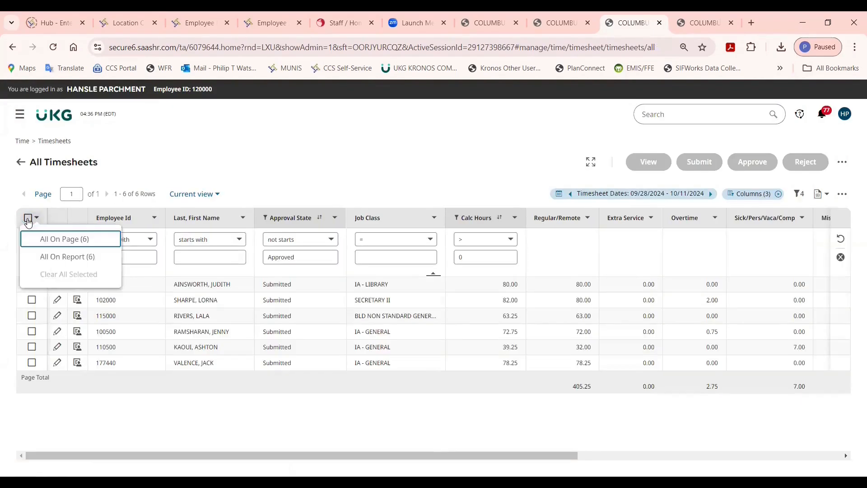
Select all timesheets on the page again, open them, and advance to the third timesheet.
click(28, 219)
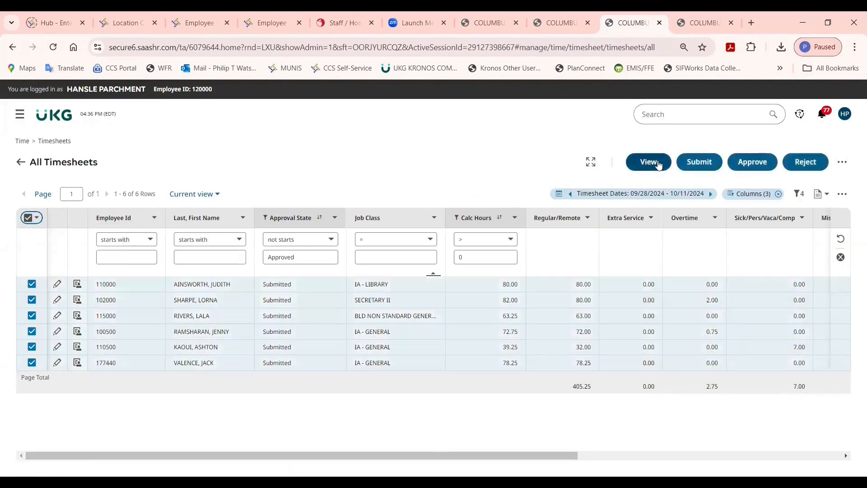
click(659, 165)
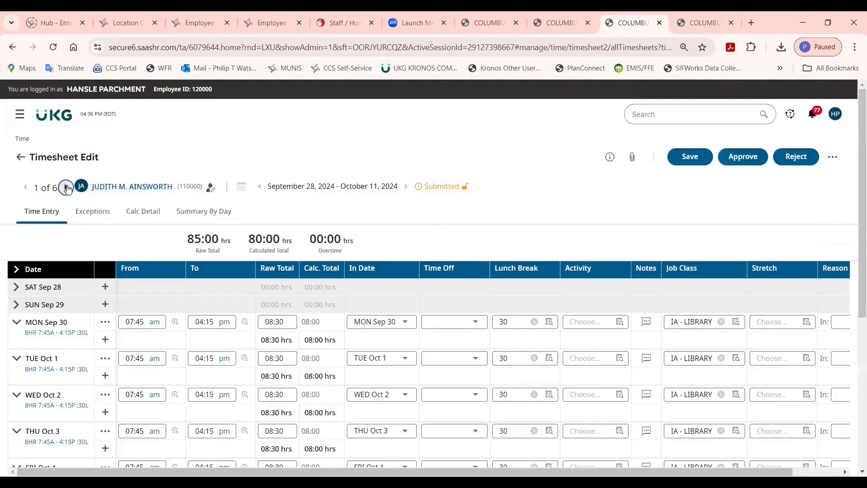
click(67, 188)
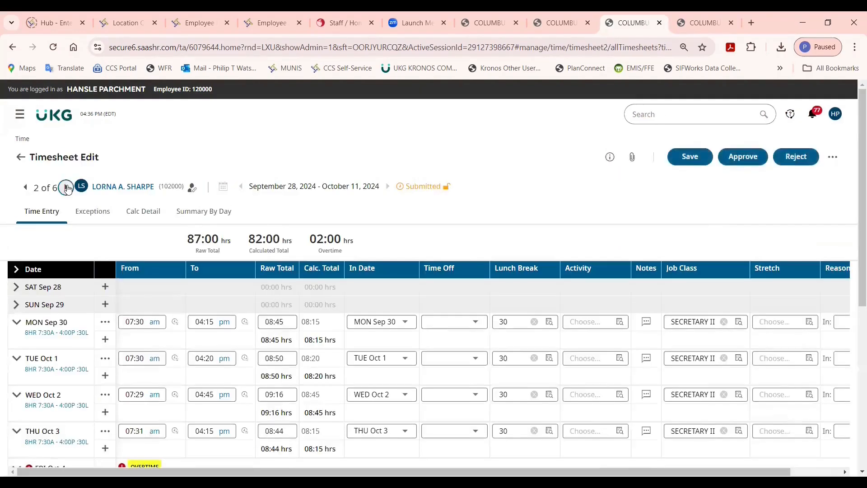
click(67, 188)
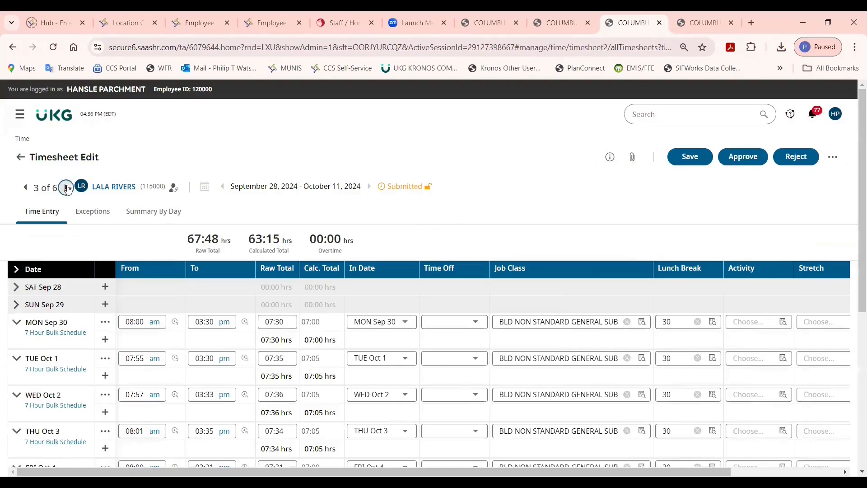
Advance to the fourth timesheet, review its weekly totals in the summary by day, and inspect the TUE Oct 8 punches.
click(67, 188)
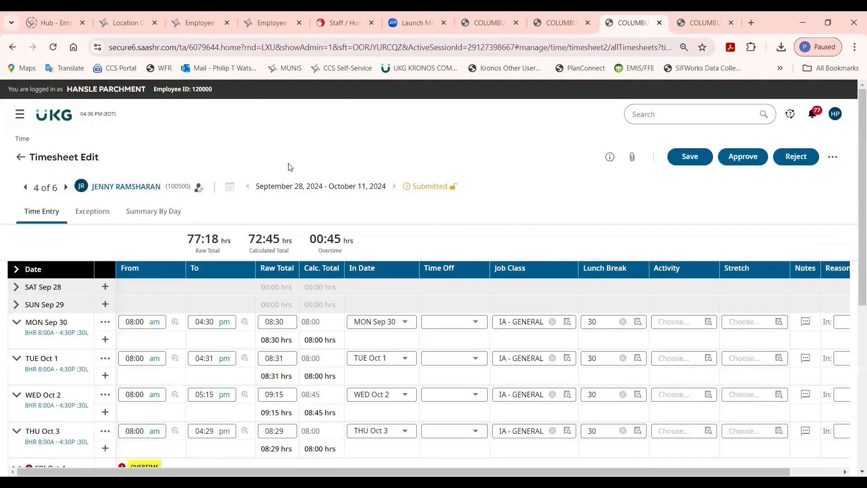
drag(861, 216, 861, 230)
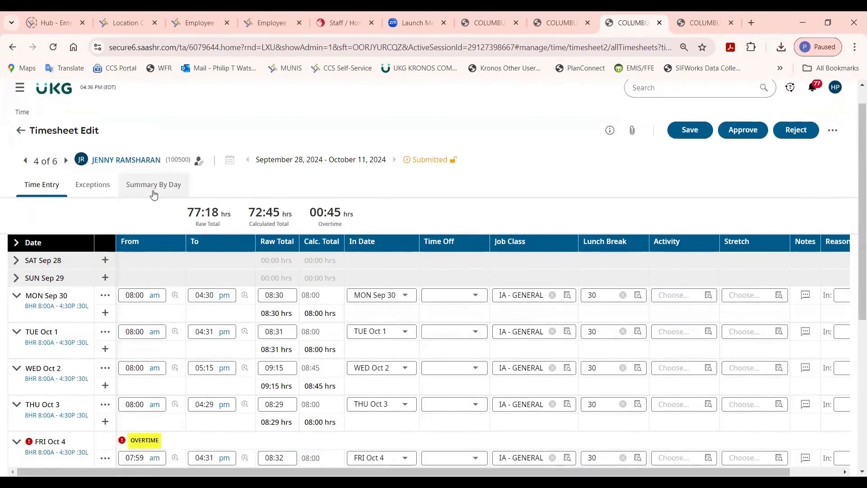
click(153, 185)
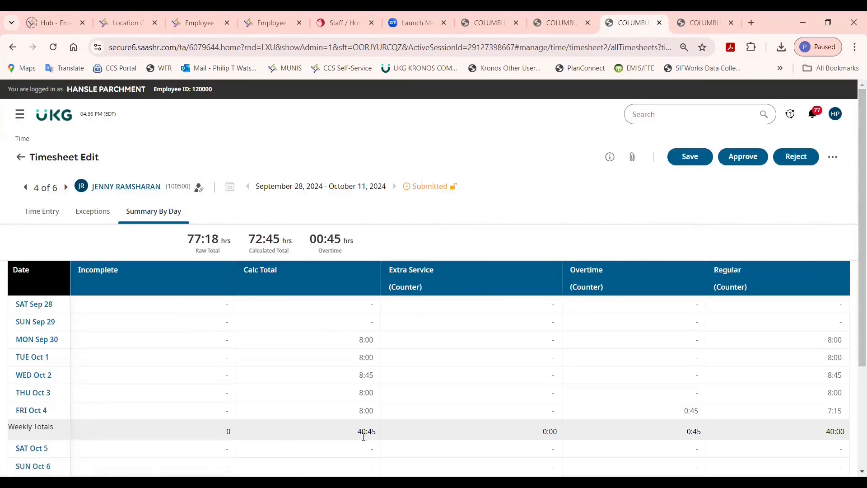
drag(358, 434, 376, 433)
scroll(854, 316, down, 3)
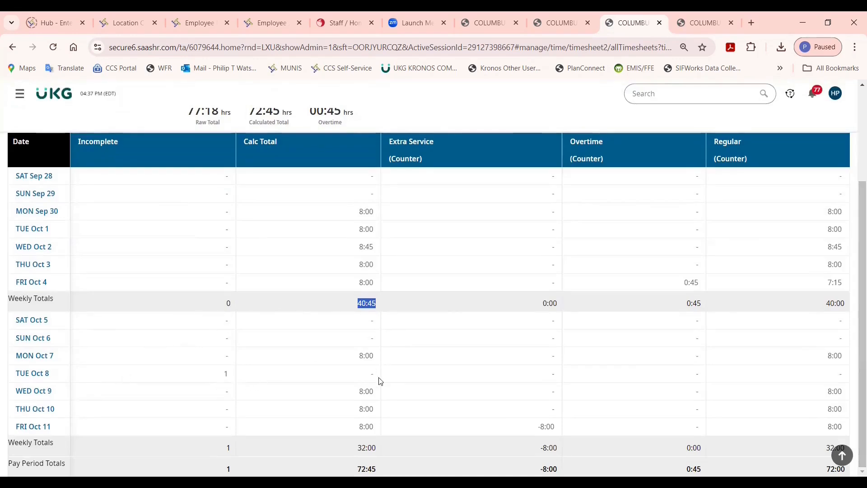
click(36, 375)
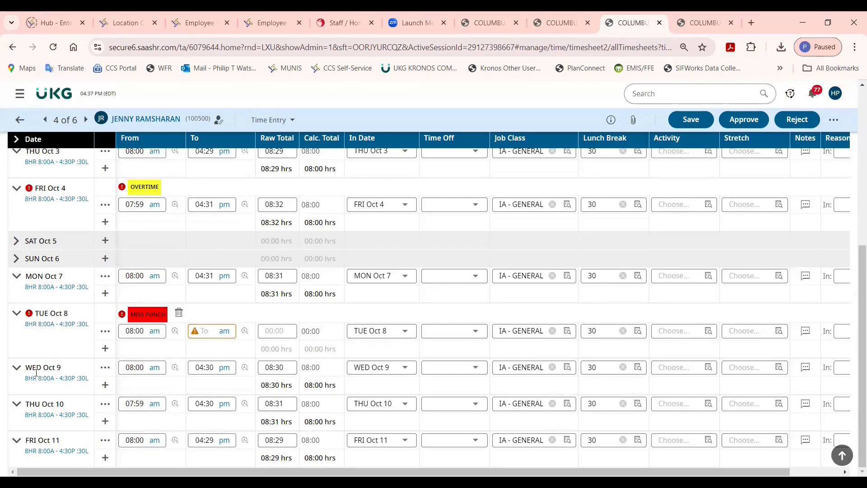
scroll(214, 146, up, 8)
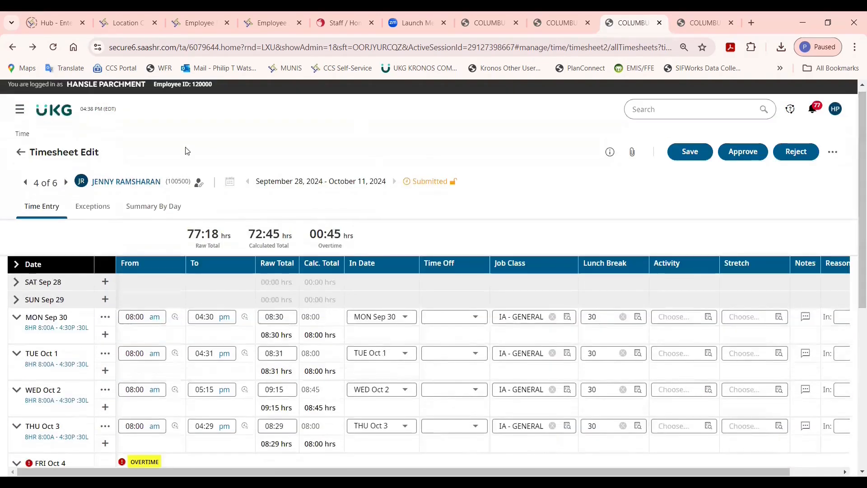
Recheck the pending timesheet change requests on the Approver Checklist and open the All Timesheets report from there.
click(20, 152)
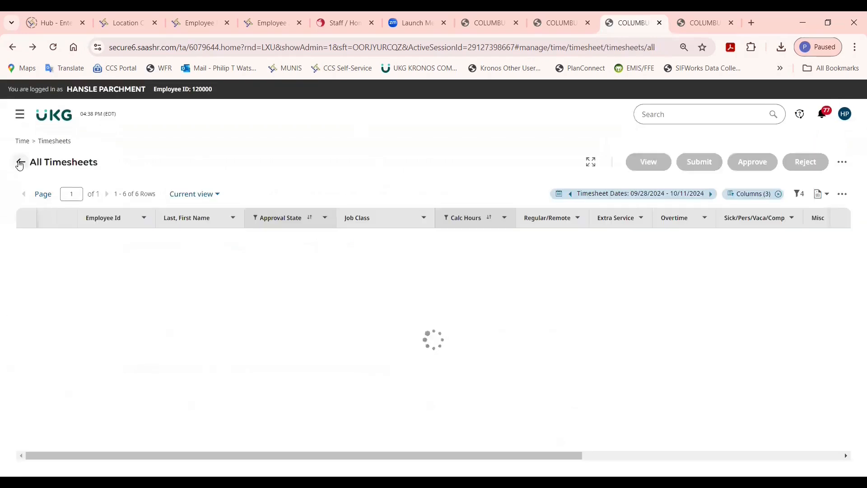
click(20, 163)
scroll(855, 176, down, 5)
scroll(855, 178, up, 2)
scroll(855, 181, down, 2)
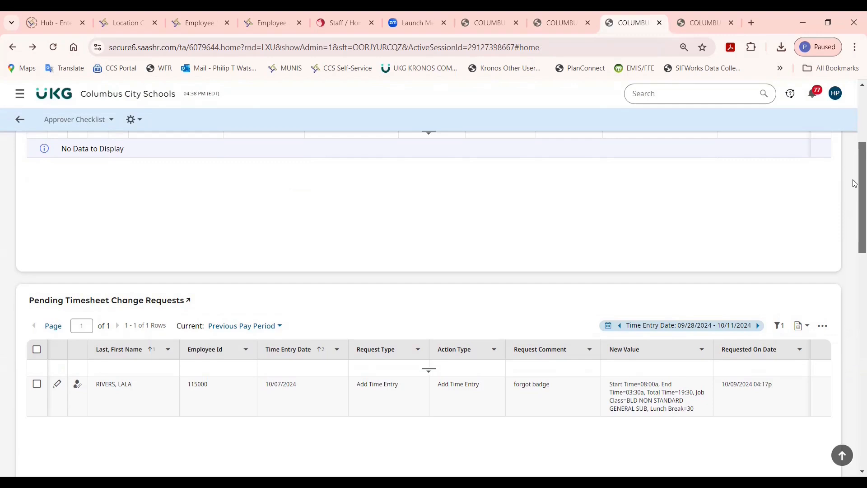
drag(853, 180, 854, 180)
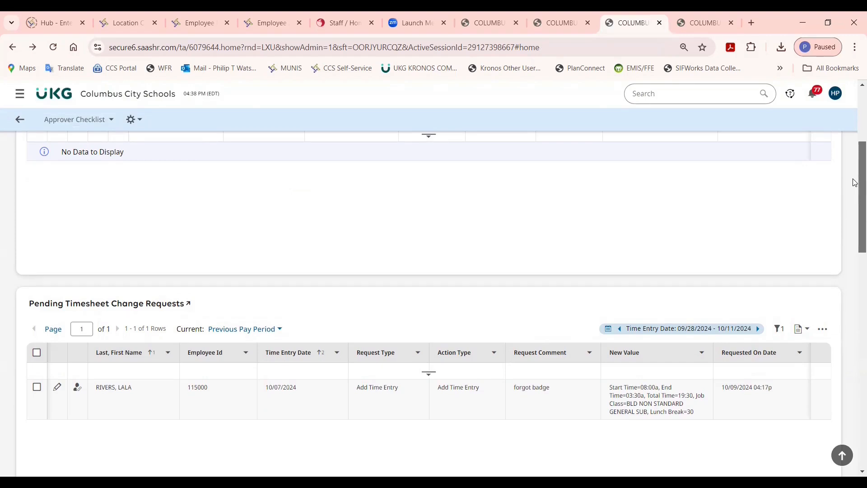
drag(855, 183, 854, 400)
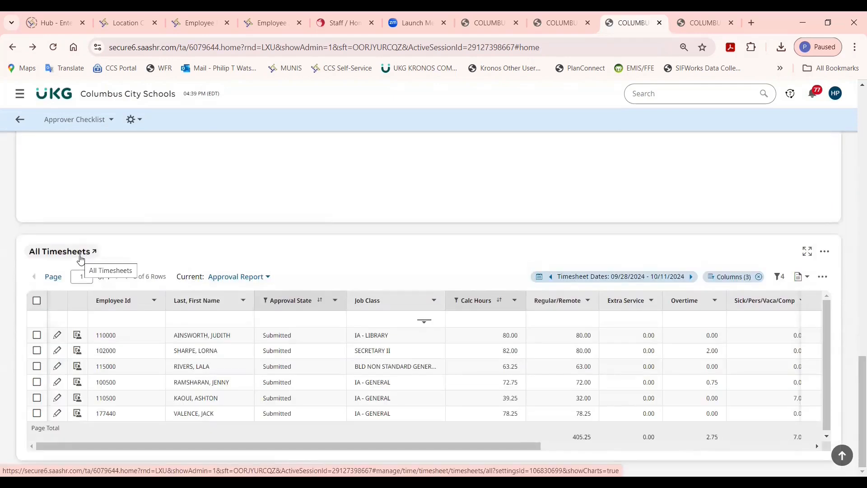
click(81, 259)
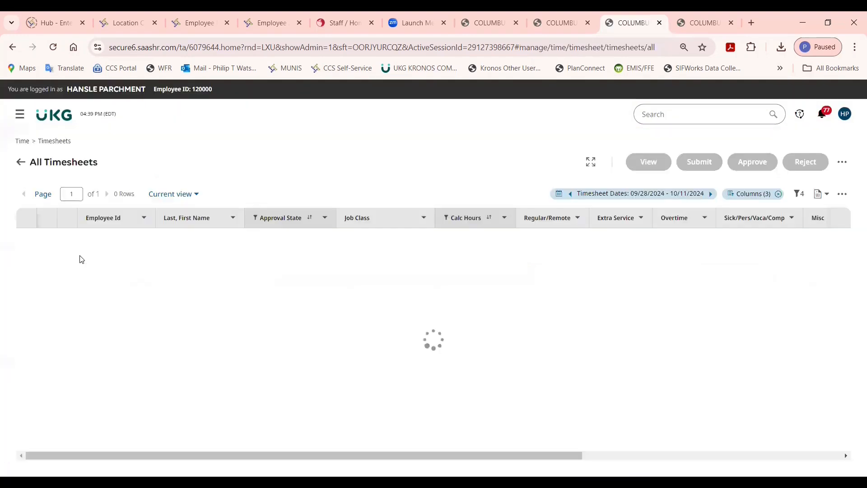
Open all timesheets on the report page for viewing and advance to the fifth one.
click(27, 221)
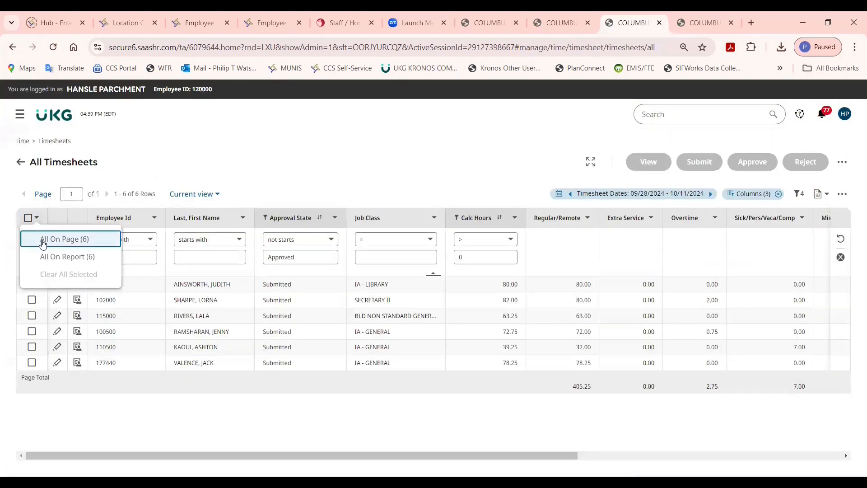
click(43, 241)
click(649, 162)
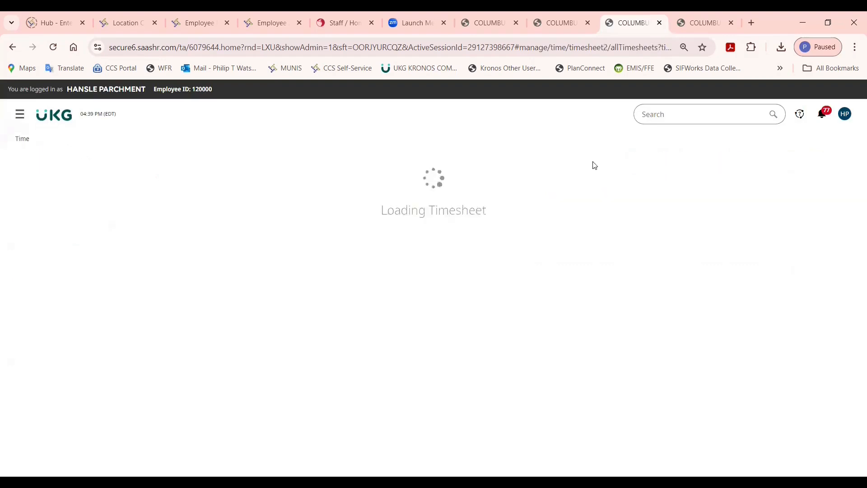
click(66, 188)
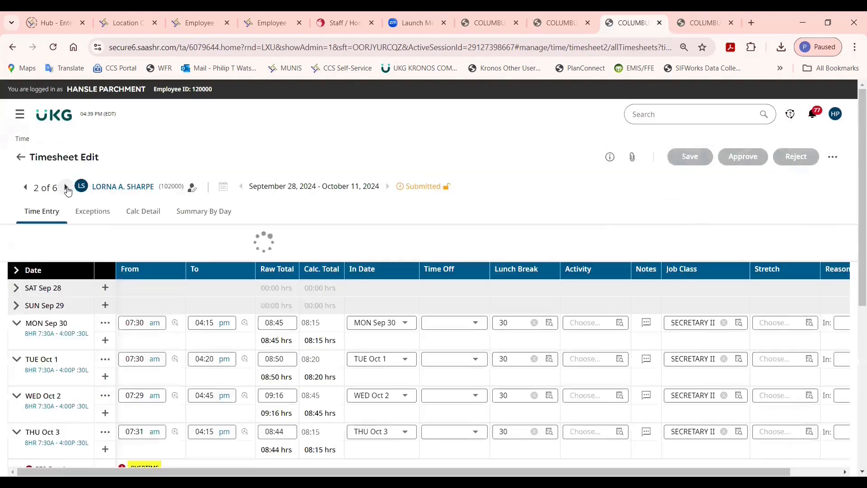
click(66, 188)
click(67, 188)
click(66, 188)
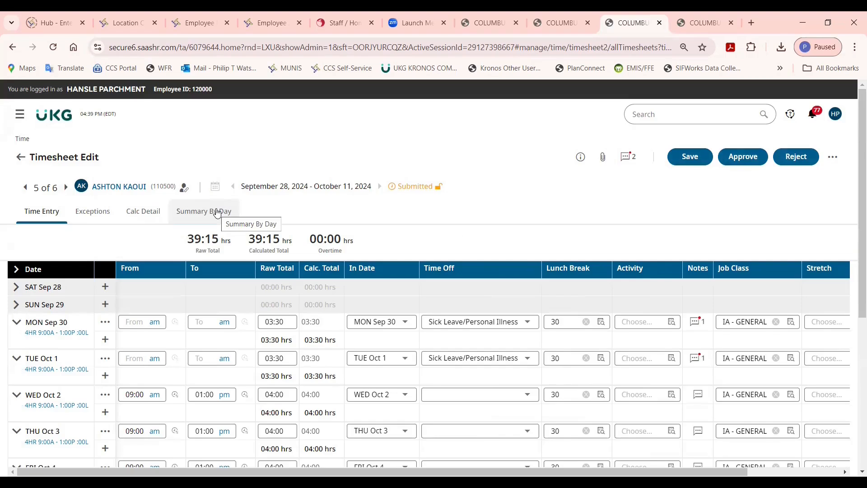
Review the fifth timesheet's summary by day, comparing calculated, extra service, personal illness and regular hours for both weeks.
click(217, 212)
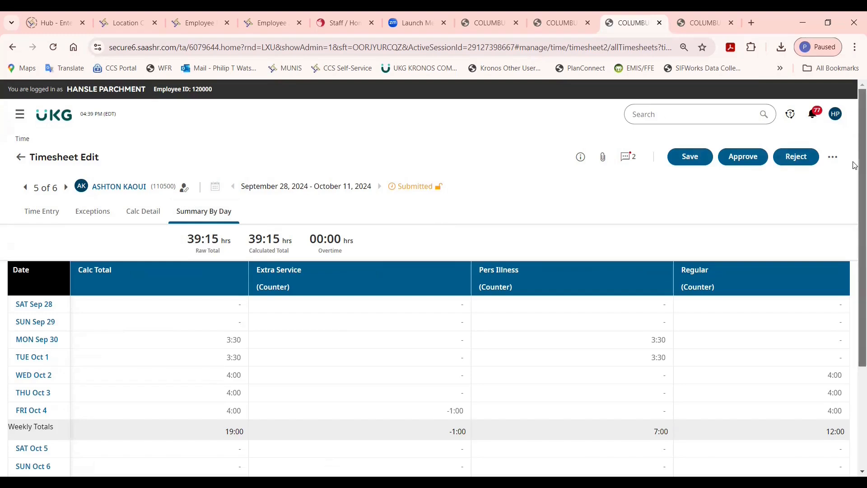
scroll(318, 259, down, 2)
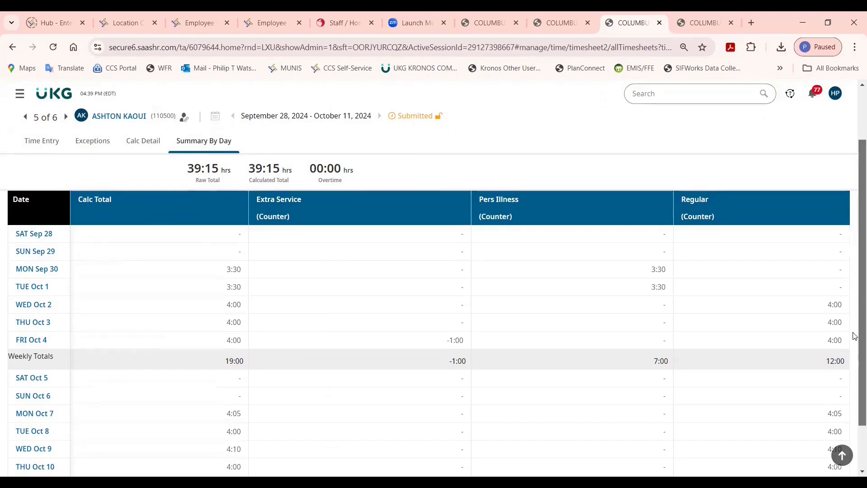
scroll(855, 367, down, 2)
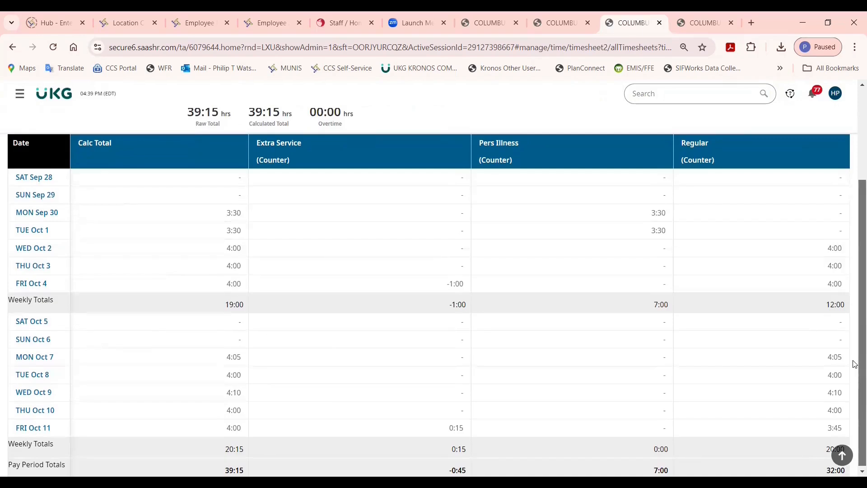
scroll(855, 364, up, 2)
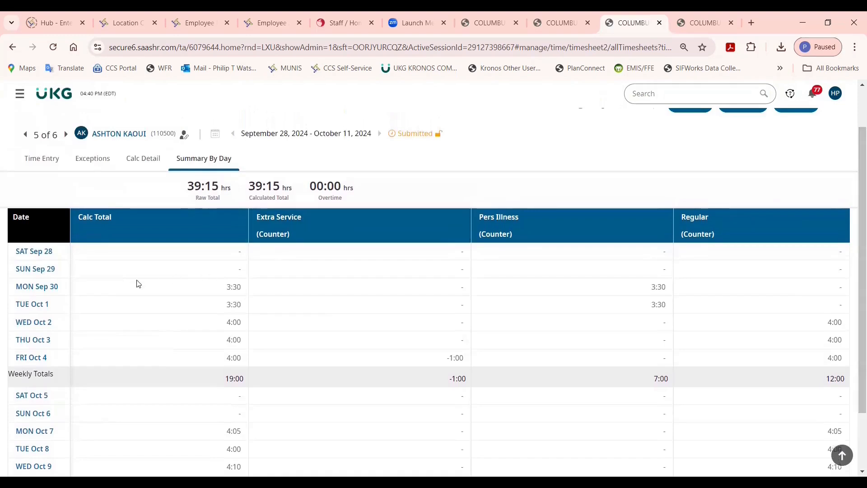
Go to the MON Sep 30 sick leave entry and read its time entry note.
click(53, 288)
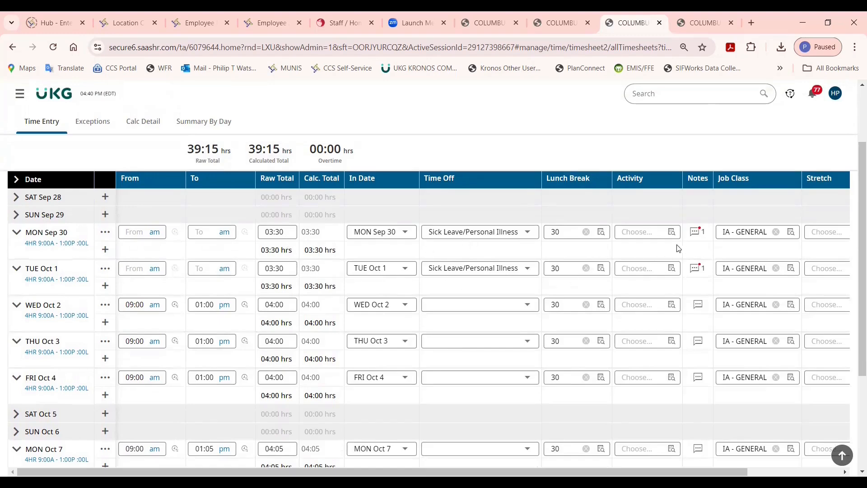
click(697, 232)
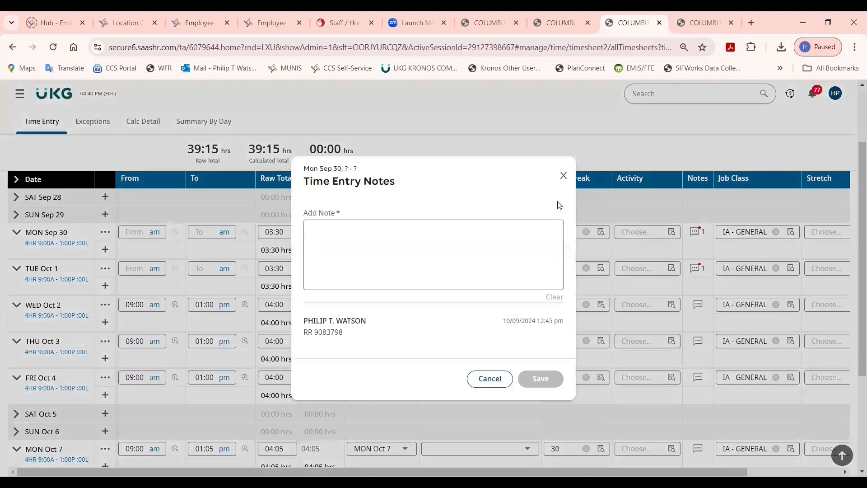
click(564, 176)
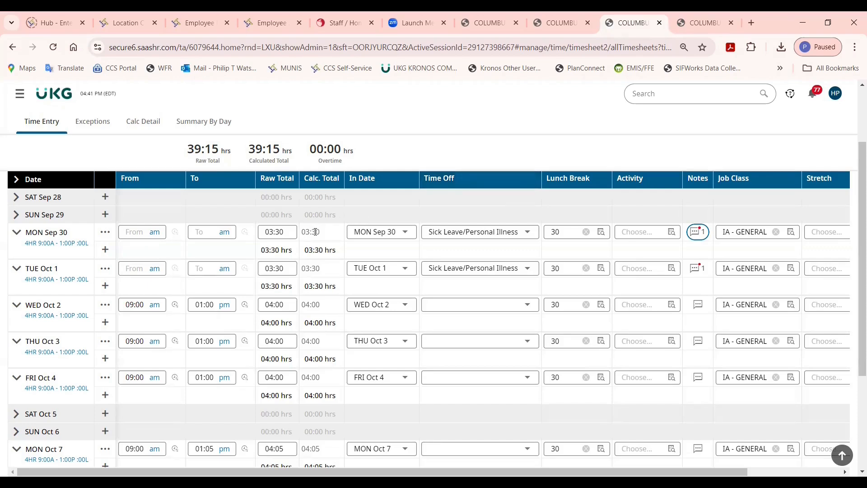
Set the raw total of the MON Sep 30 and TUE Oct 1 sick leave entries to 04:00 each.
click(280, 231)
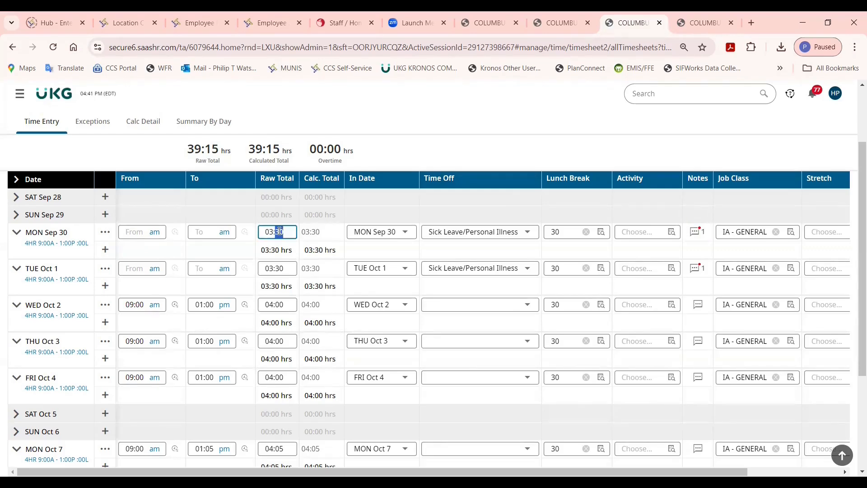
text(4)
key(Tab)
double_click(280, 269)
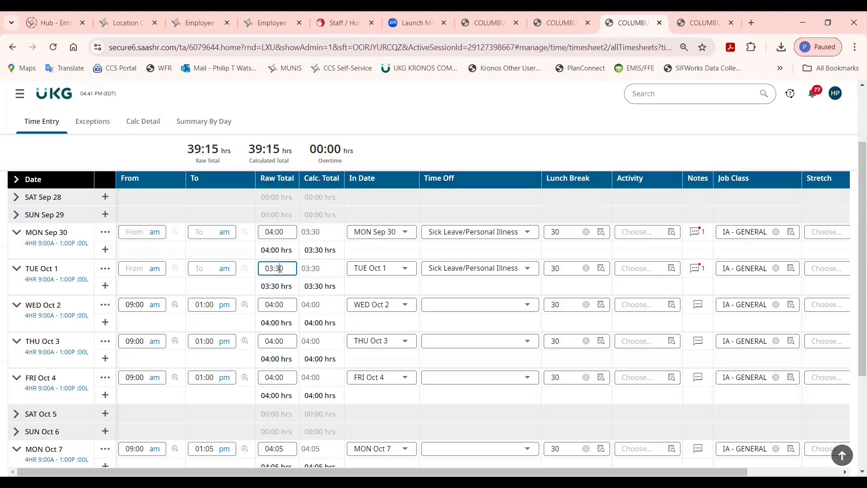
triple_click(280, 268)
text(4)
key(Tab)
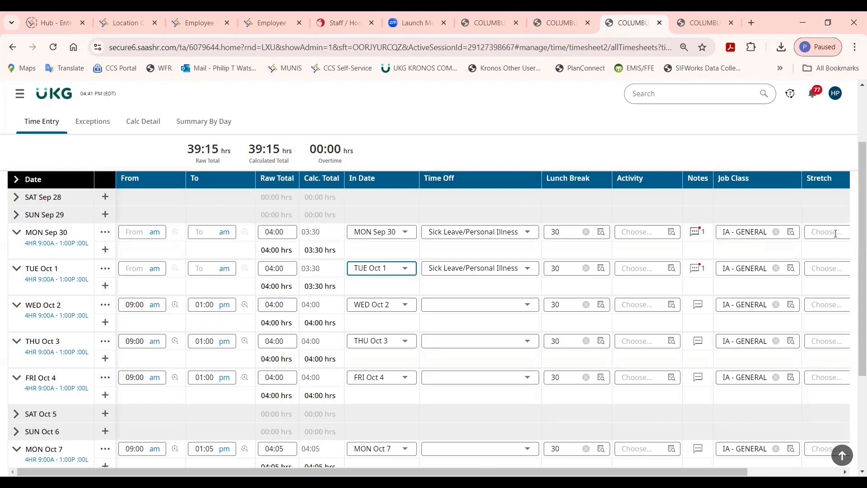
Save the fifth timesheet and review its recalculated summary by day.
drag(855, 240, 855, 193)
click(690, 146)
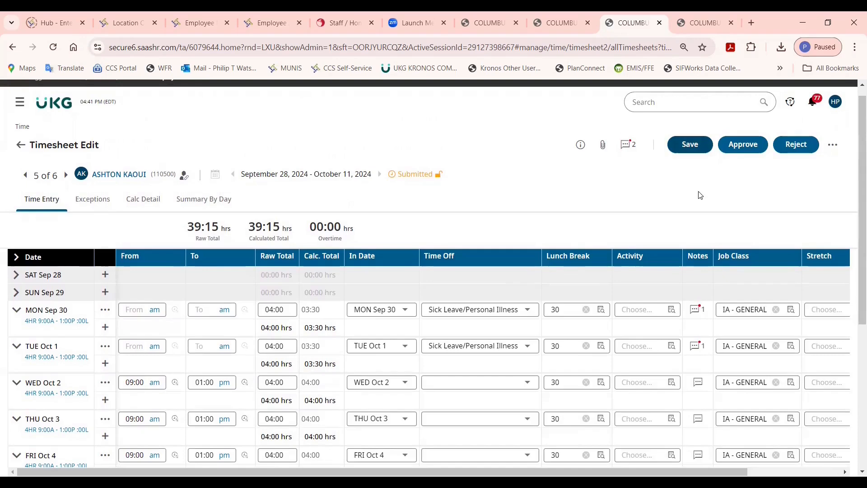
click(691, 146)
click(201, 211)
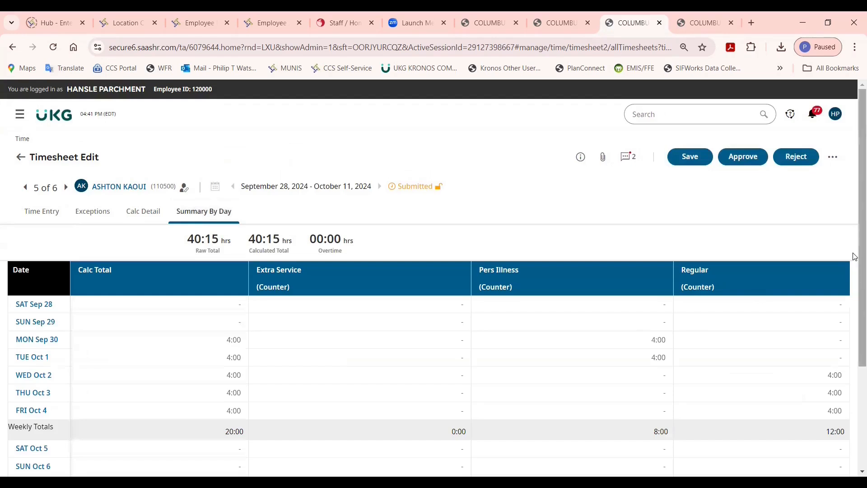
mouse_move(855, 256)
mouse_down()
mouse_move(855, 342)
mouse_move(855, 230)
mouse_move(855, 271)
mouse_up()
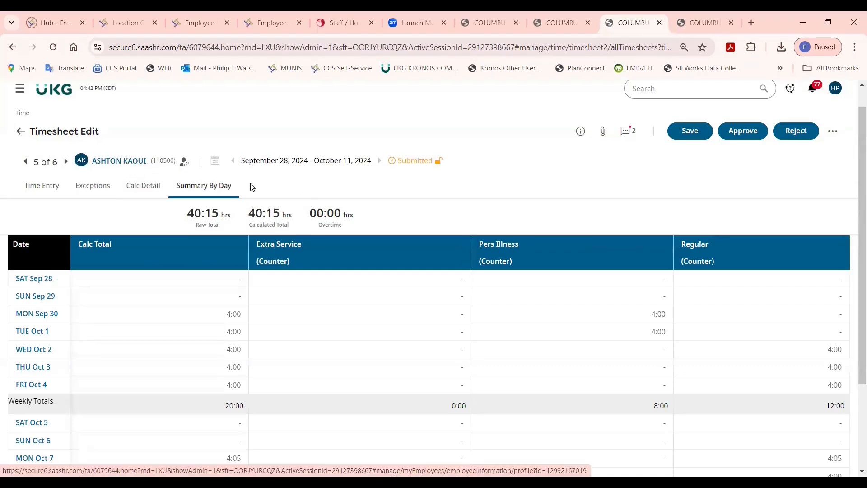
Set the Default Lunch Break to 0 in the cost centers of this employee's profile and save the profile.
click(135, 165)
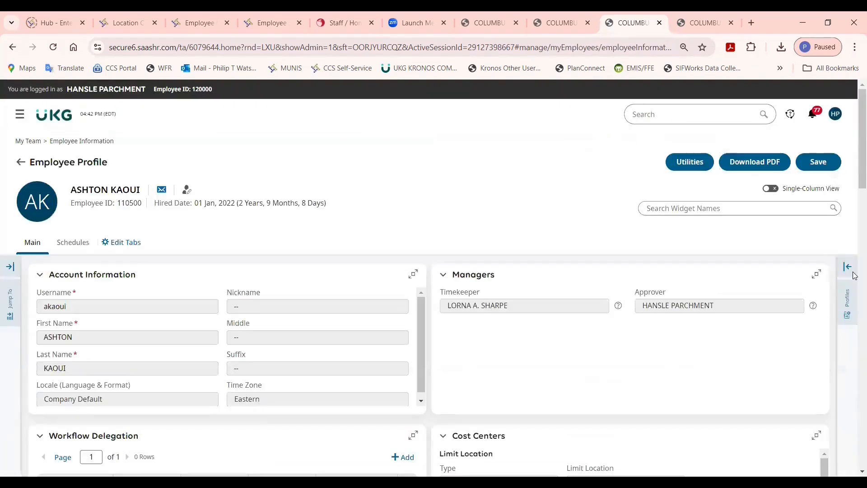
scroll(855, 206, down, 10)
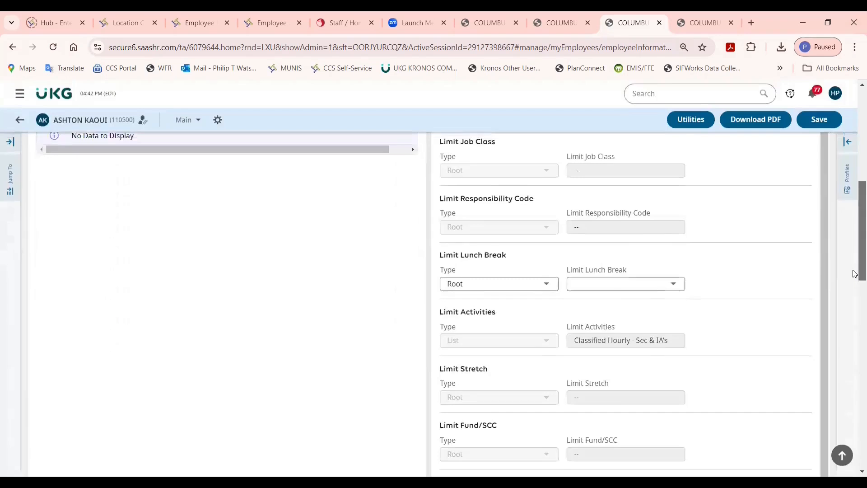
scroll(855, 299, down, 4)
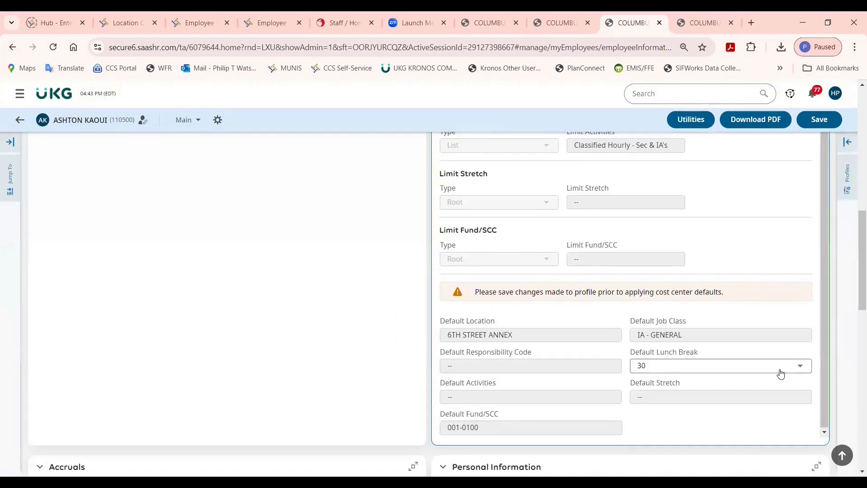
click(780, 373)
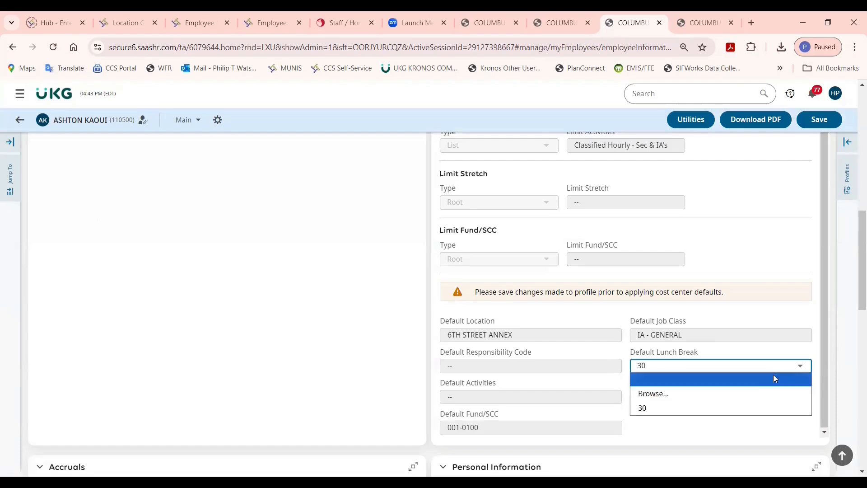
click(759, 394)
click(150, 236)
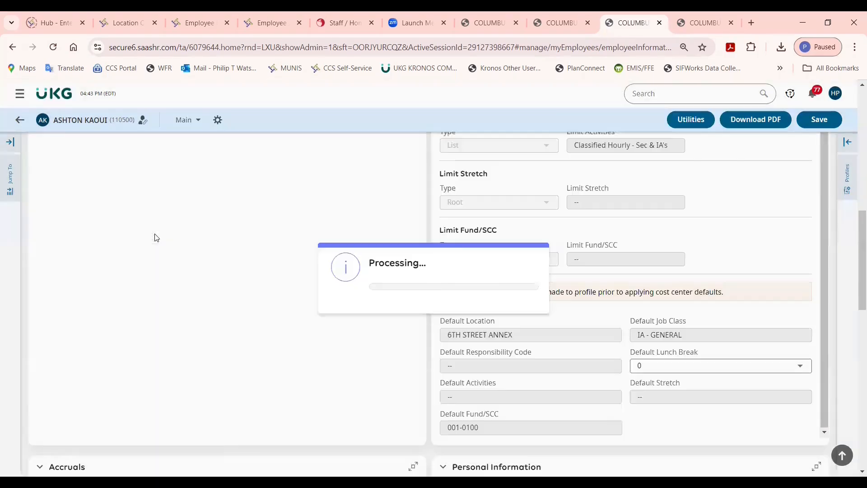
click(820, 119)
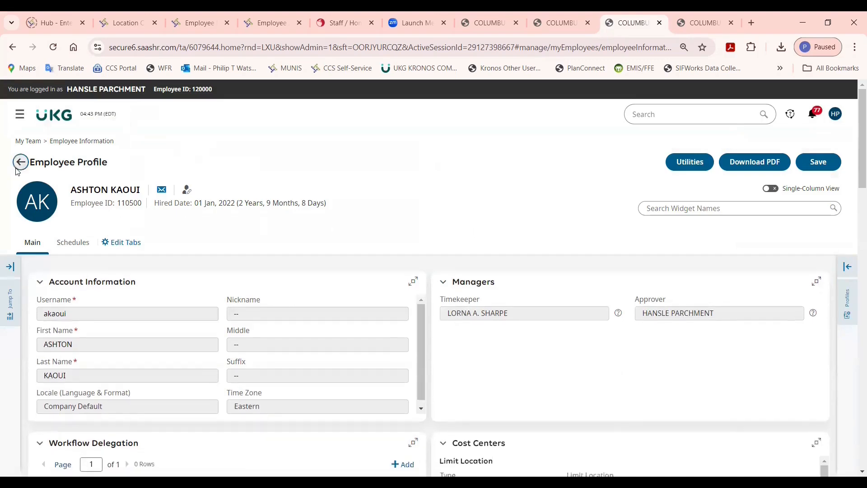
Return from the employee profile to the fifth timesheet and look over its time entries.
click(16, 170)
scroll(855, 278, down, 5)
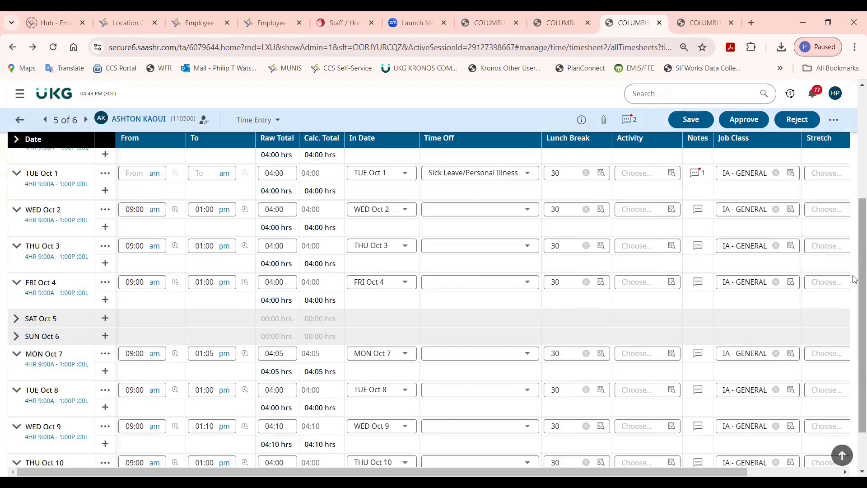
drag(855, 278, 855, 193)
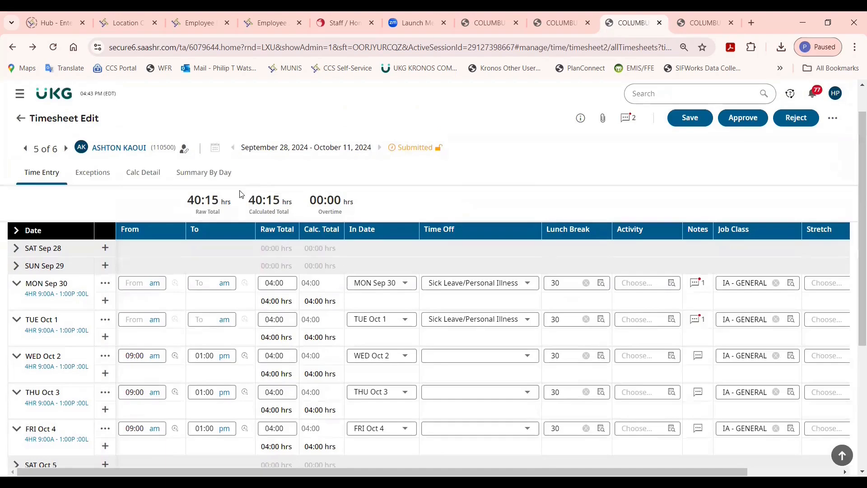
Go to the sixth timesheet and review its daily, weekly and pay period totals in the summary by day.
click(66, 149)
click(208, 207)
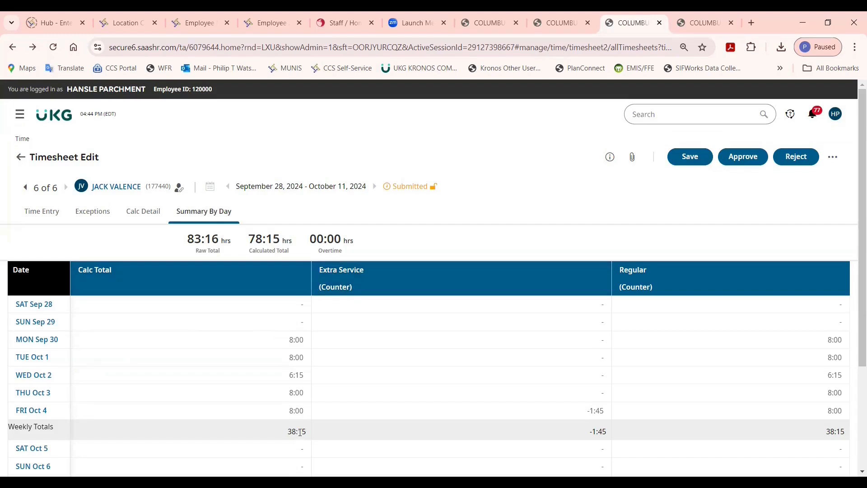
drag(854, 302, 855, 364)
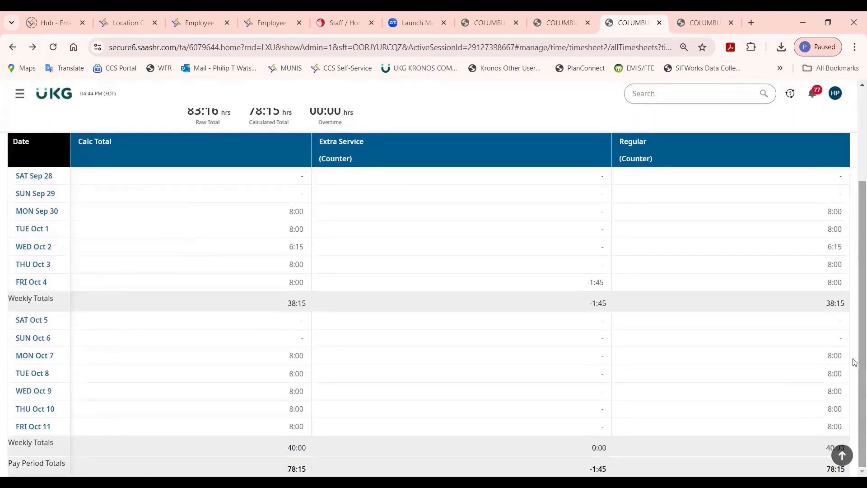
drag(288, 448, 298, 449)
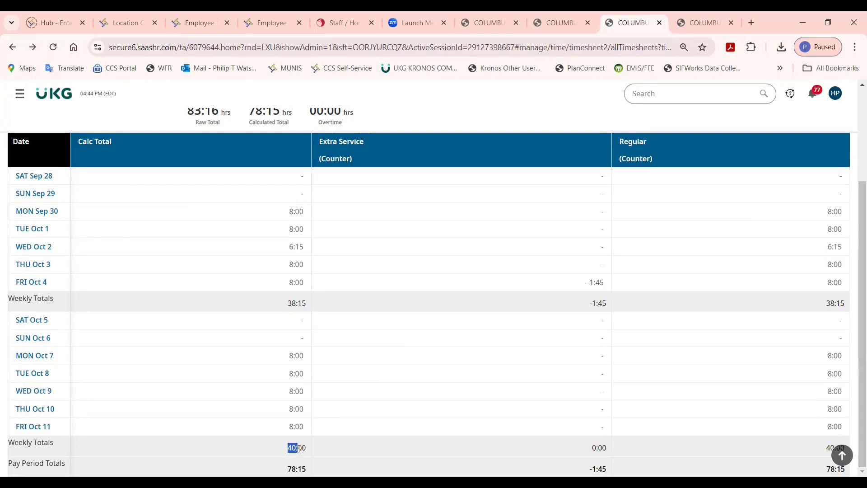
click(331, 245)
drag(853, 218, 854, 174)
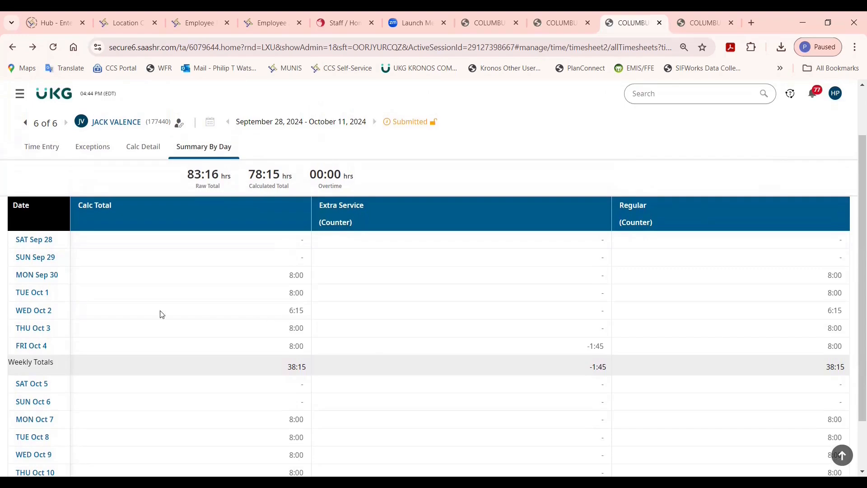
Go to WED Oct 2 from the summary and add a second time entry for that day with a raw total of 01:45.
click(42, 312)
scroll(161, 277, down, 3)
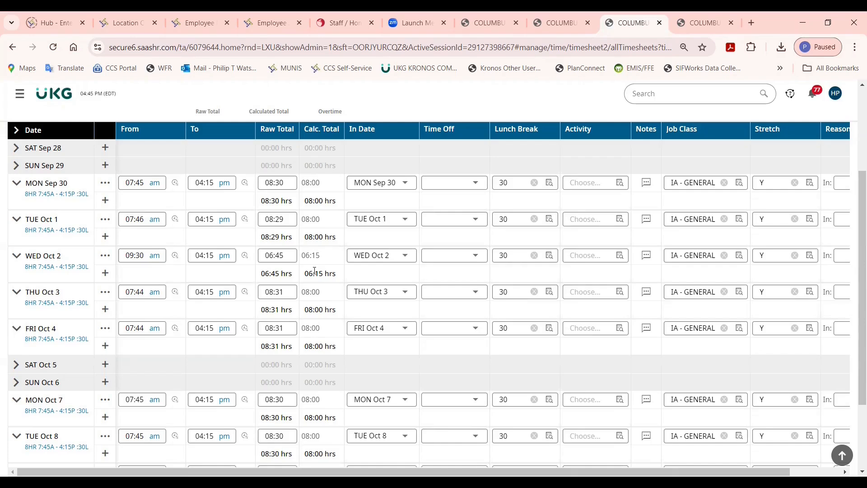
click(106, 274)
click(285, 275)
text(1)
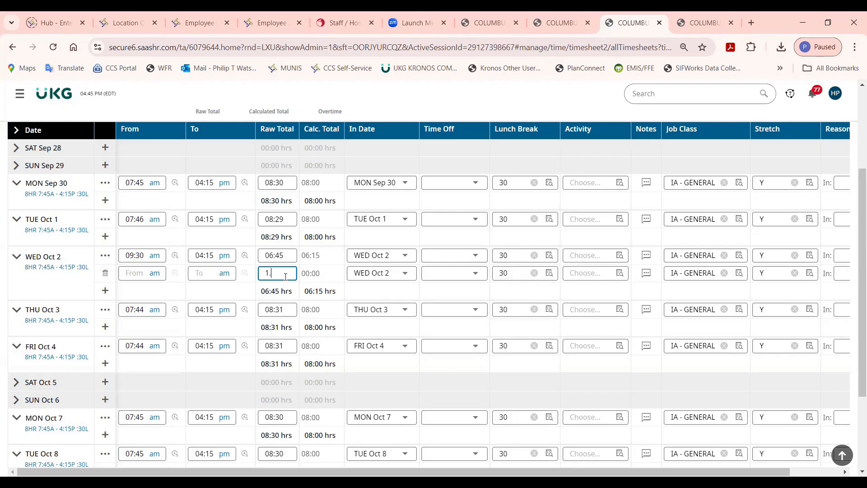
text(.75)
Set the time off of the new WED Oct 2 entry to Other Paid & Other Unpaid/AWOL and save the timesheet.
click(445, 278)
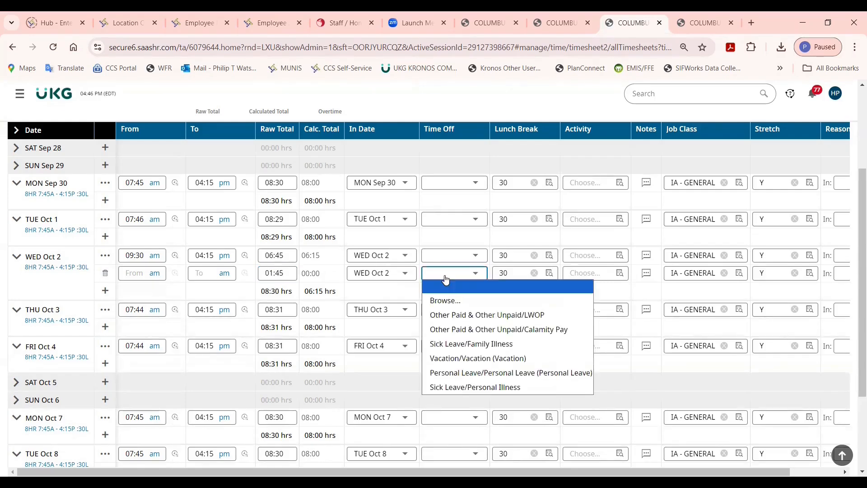
click(444, 300)
click(251, 241)
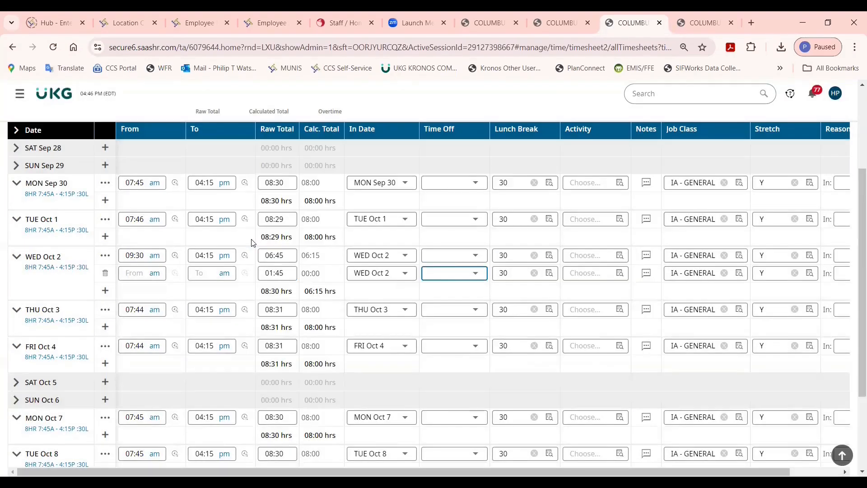
scroll(251, 243, up, 3)
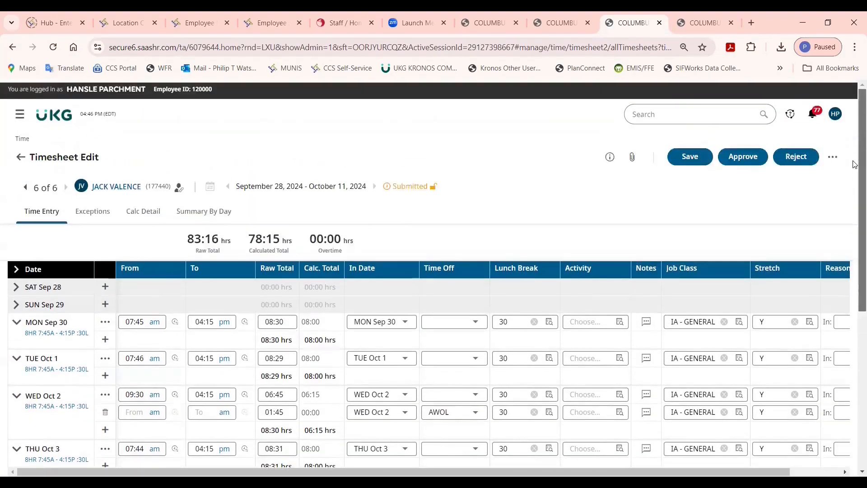
click(682, 159)
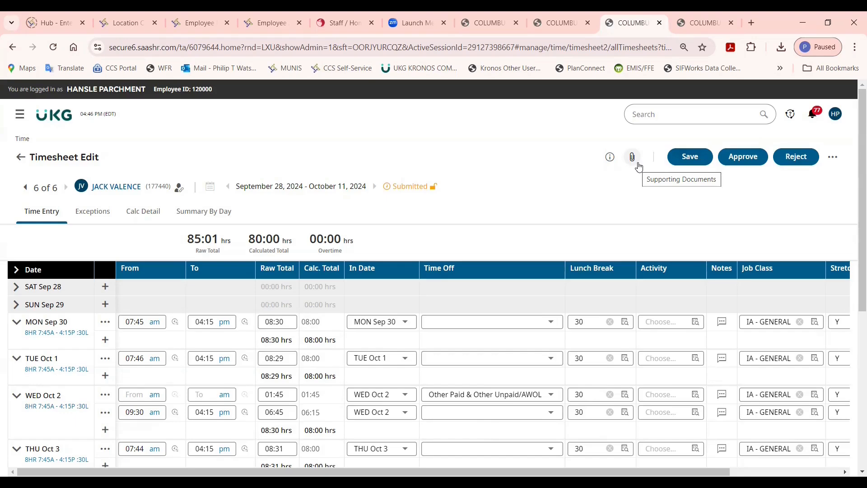
Upload the file "A - AWOL note" from the Desktop as a supporting document of the sixth timesheet.
click(632, 157)
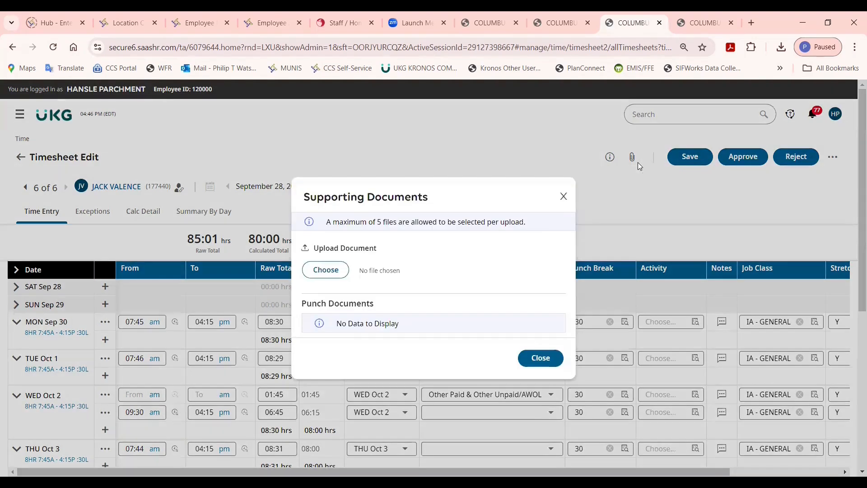
click(316, 277)
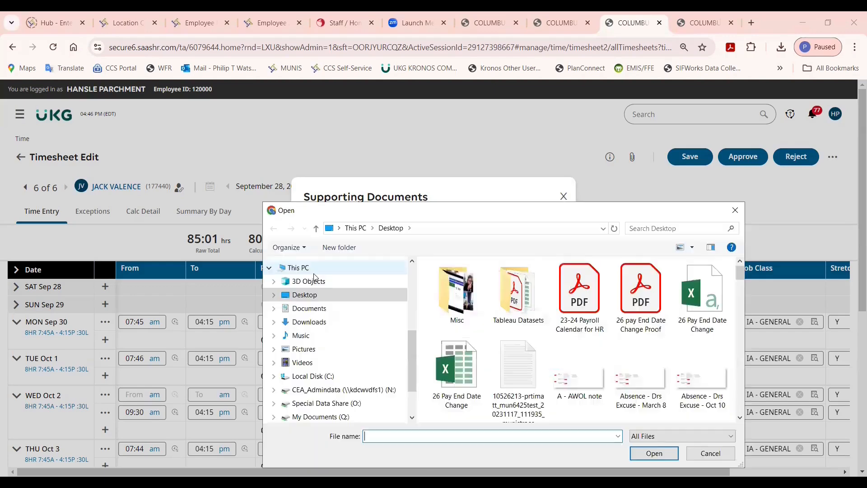
double_click(589, 381)
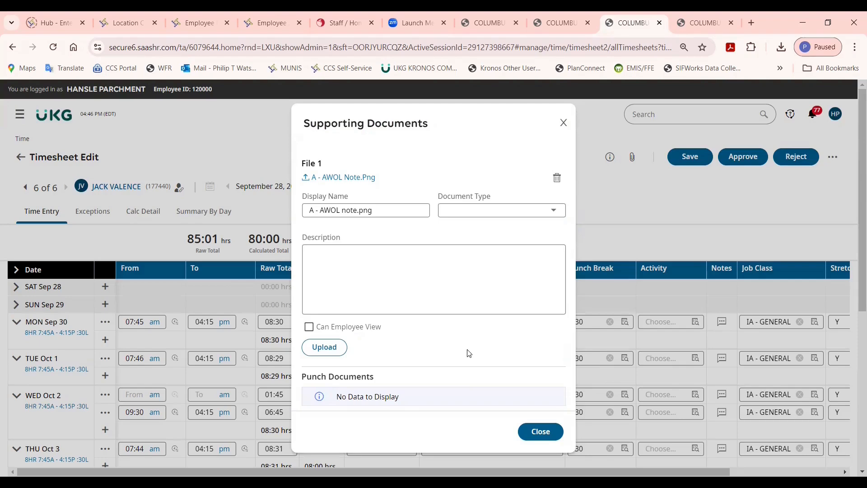
click(331, 353)
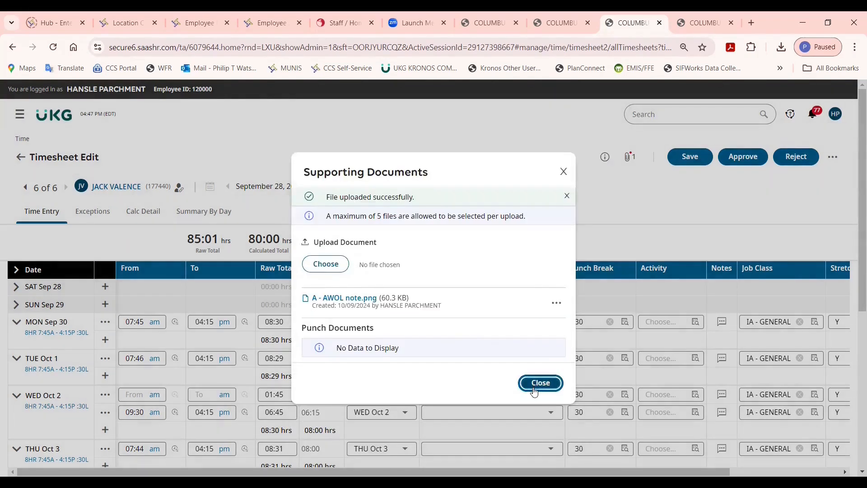
click(534, 391)
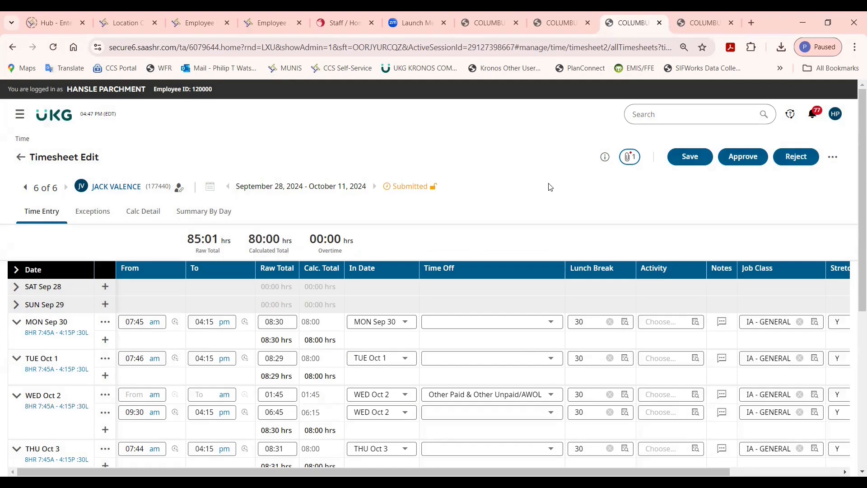
Save the sixth timesheet again and return to the Approver Checklist on the home page.
click(699, 161)
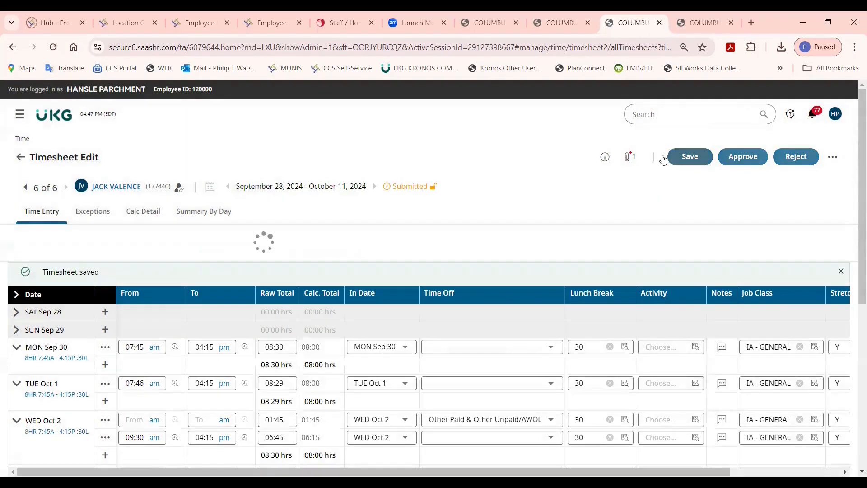
click(57, 118)
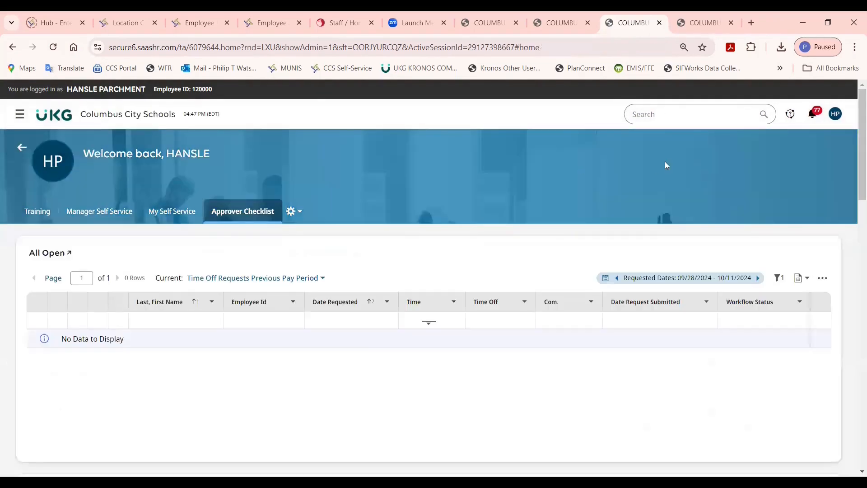
drag(855, 116, 855, 387)
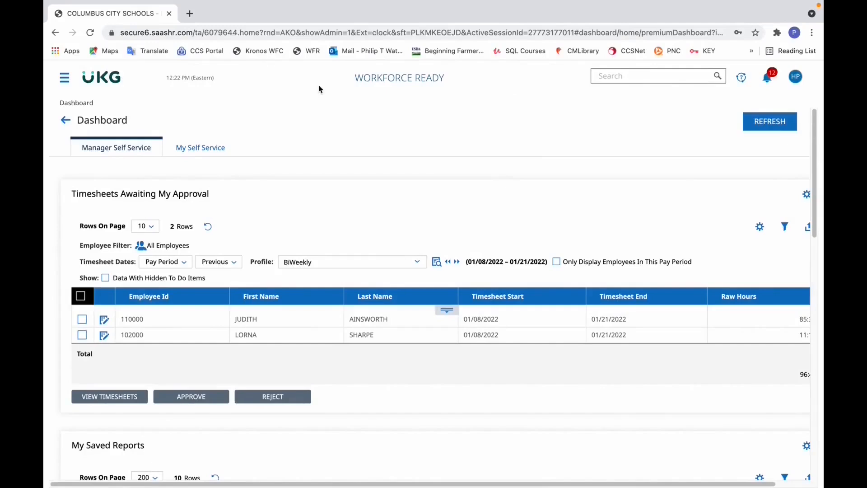
Find the employee by ID and open the matching employee profile.
click(67, 84)
click(89, 95)
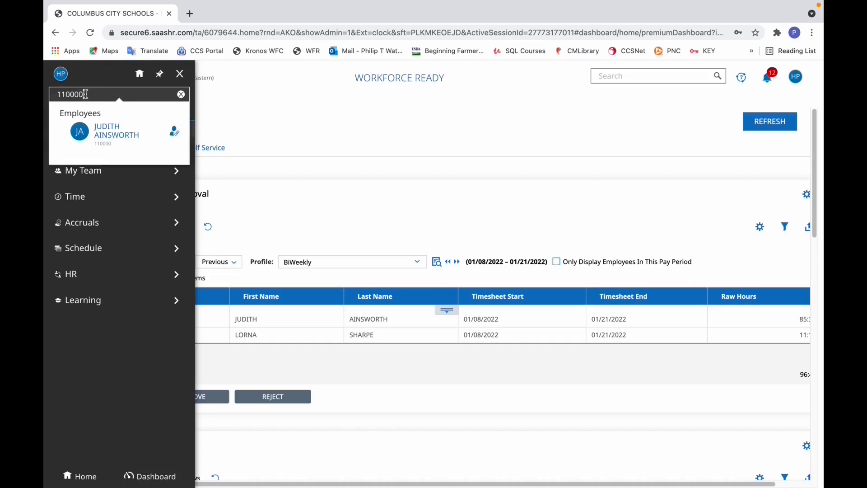
click(103, 136)
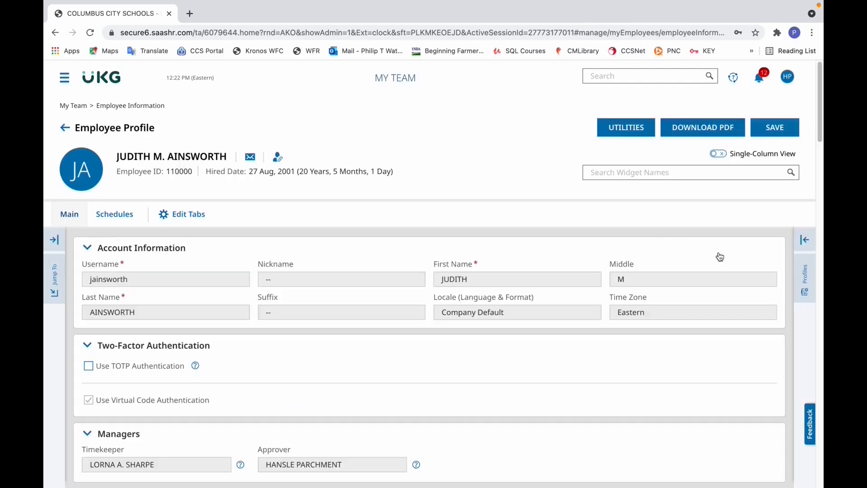
Change the Work Schedule in the employee's profiles to 8HR 7:30A - 4:30P :60L, listing all schedules on one page.
click(809, 283)
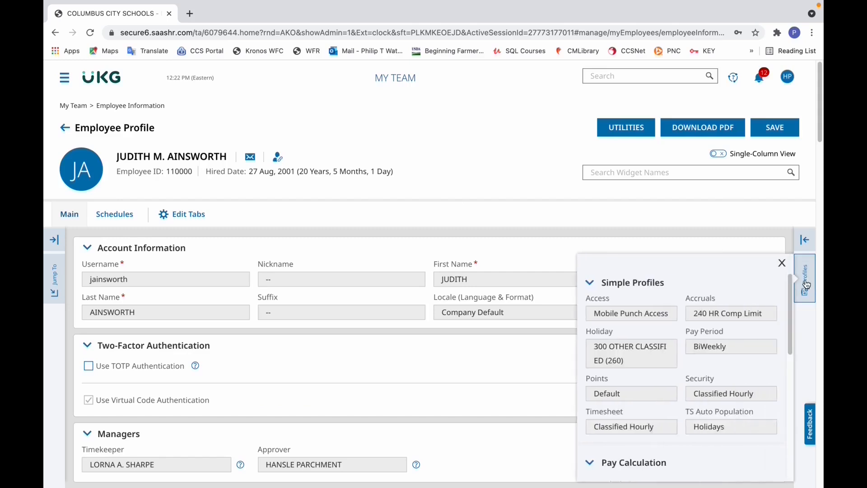
drag(789, 277, 784, 409)
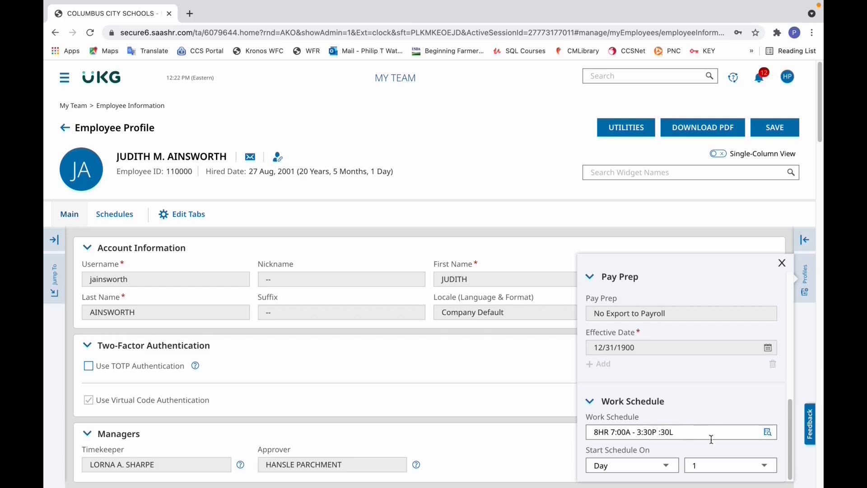
click(768, 434)
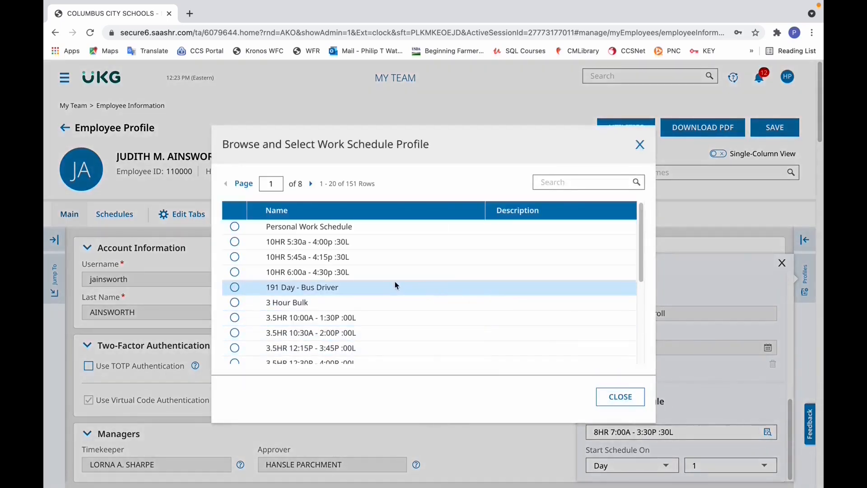
drag(641, 248, 639, 309)
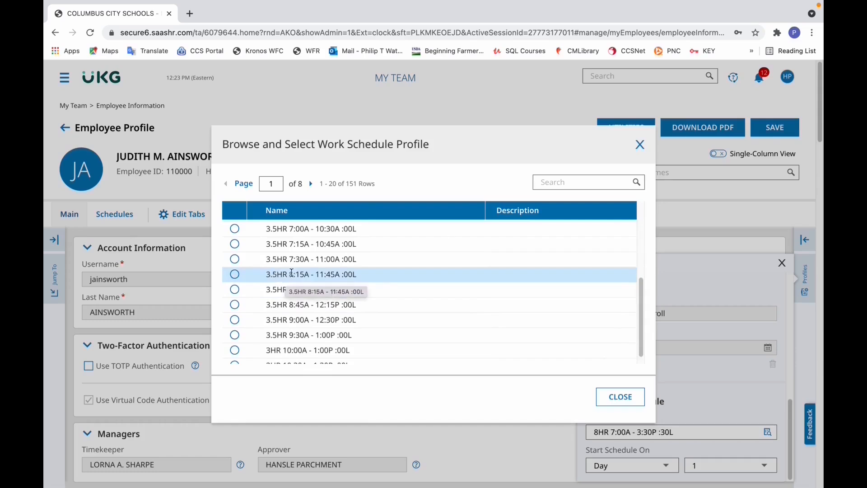
click(244, 185)
click(264, 228)
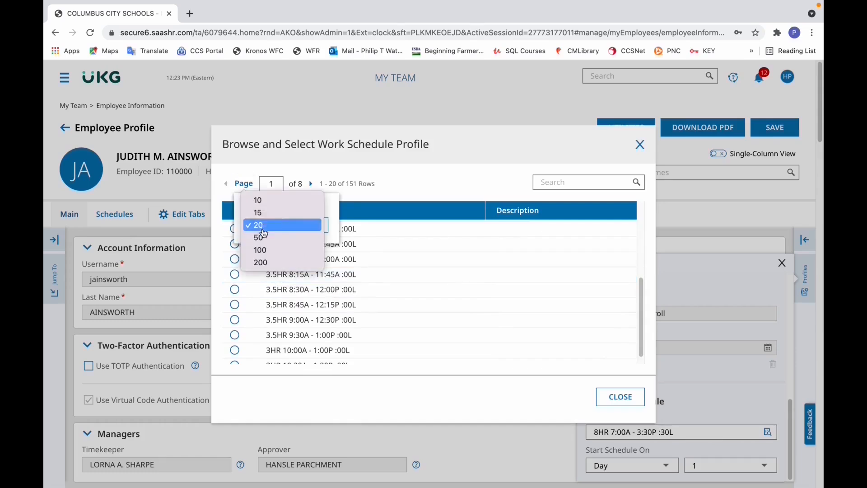
click(260, 263)
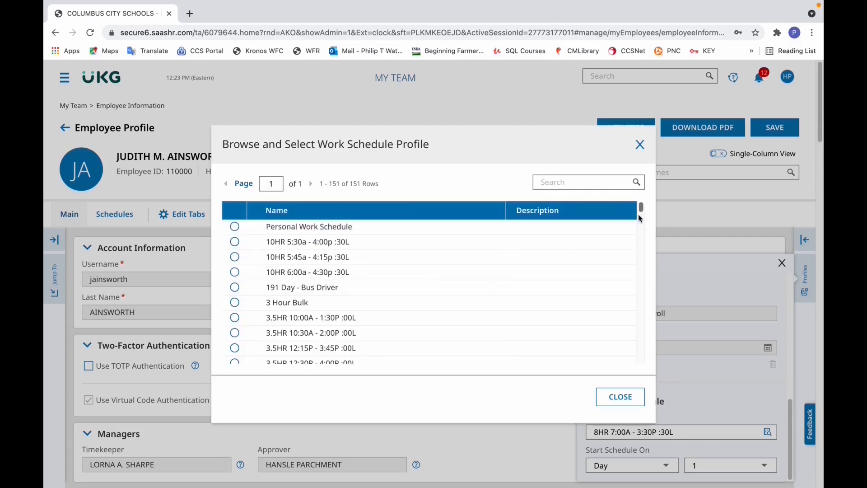
drag(641, 209, 628, 340)
click(233, 320)
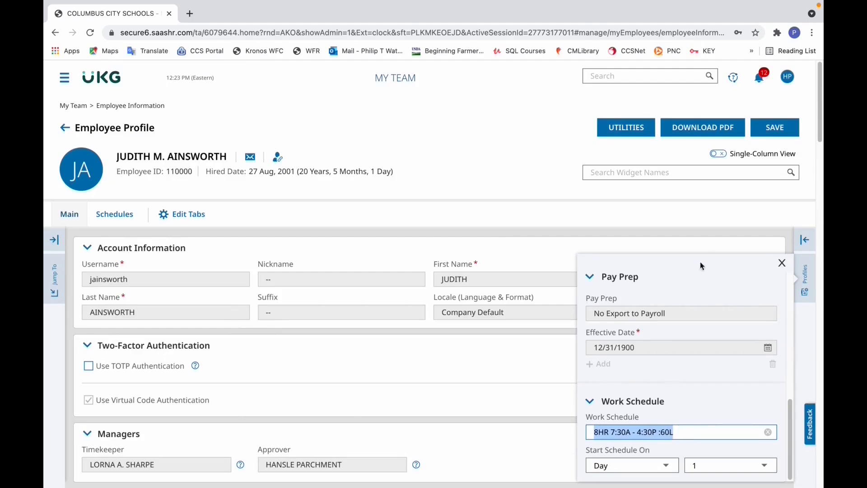
Set the Default Lunch Break to 60 in the employee's cost center defaults and save the profile.
drag(817, 218, 767, 273)
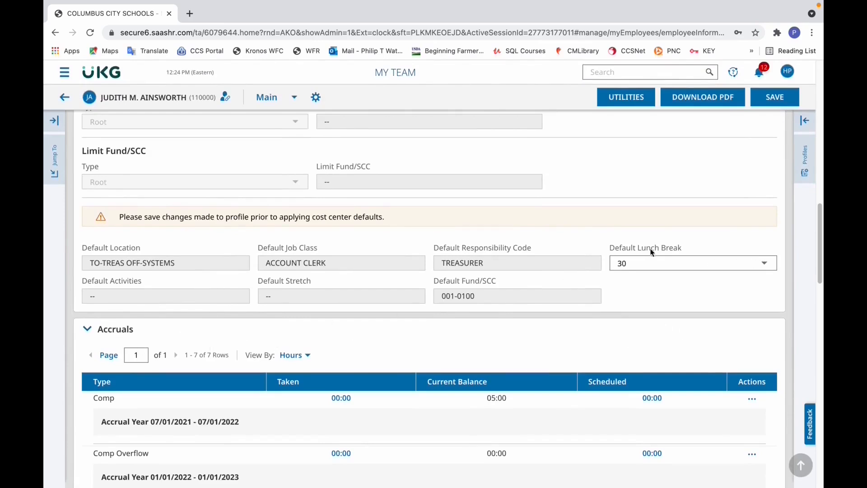
click(748, 269)
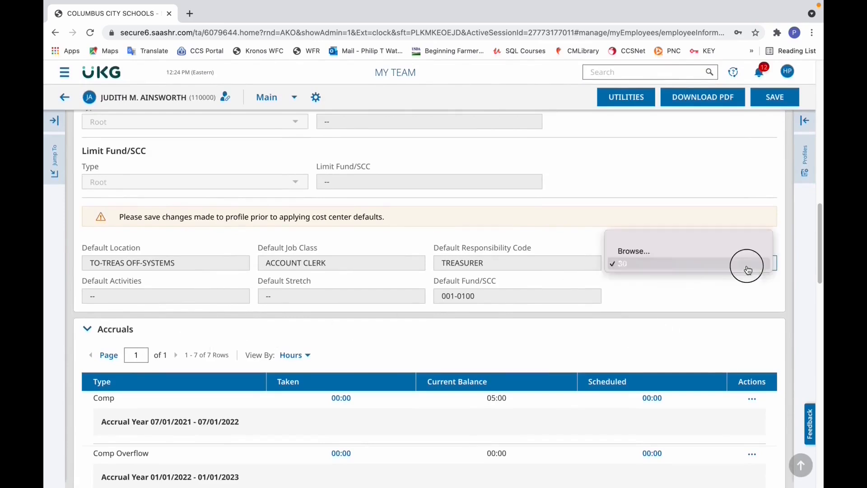
click(705, 254)
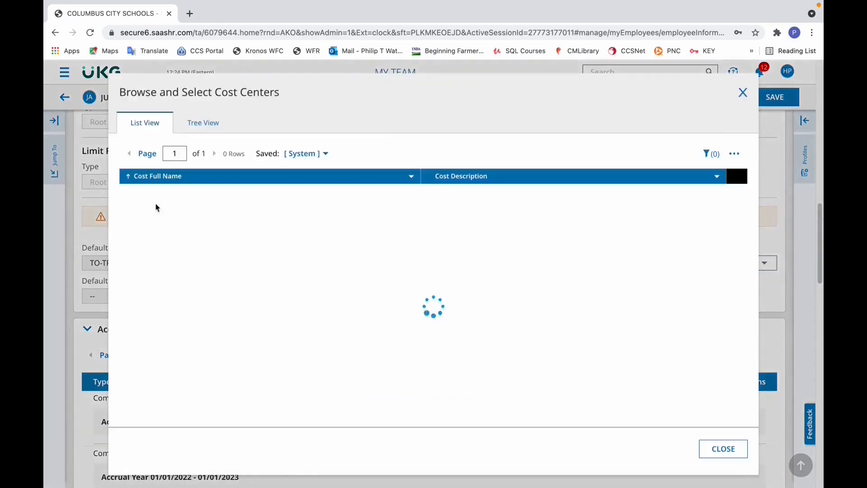
click(132, 290)
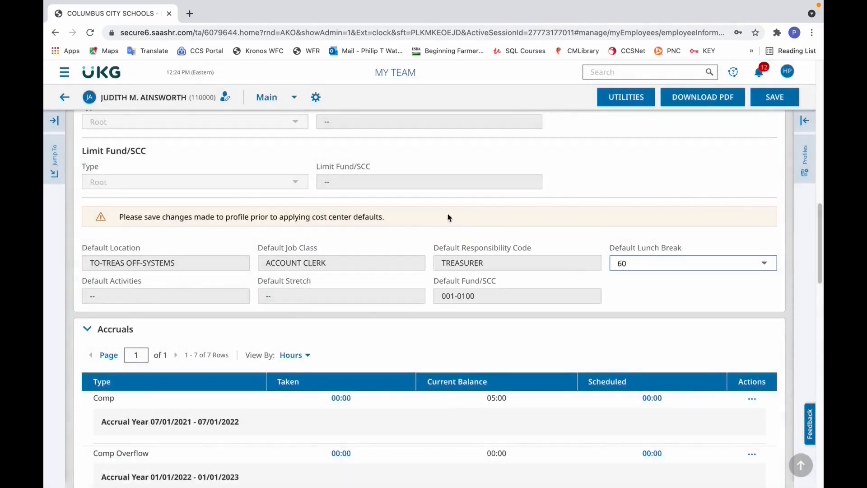
click(780, 100)
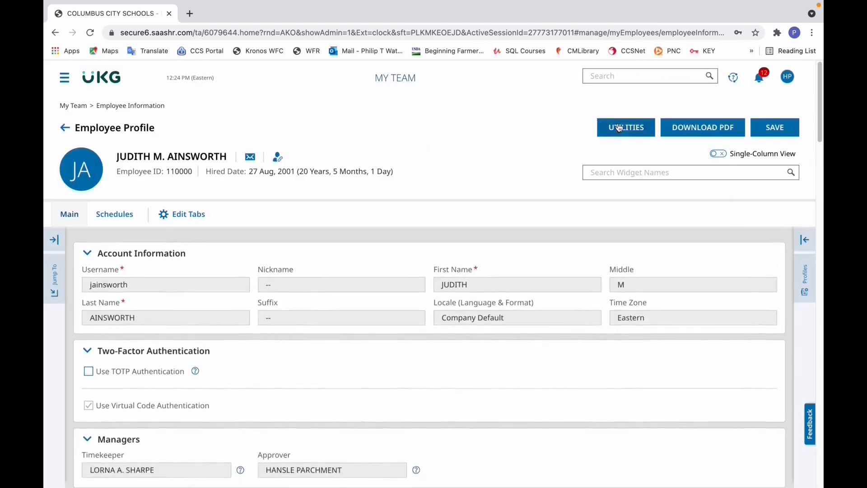
Open this employee's January 22, 2022 - February 04, 2022 timesheet from the profile.
click(626, 127)
click(310, 304)
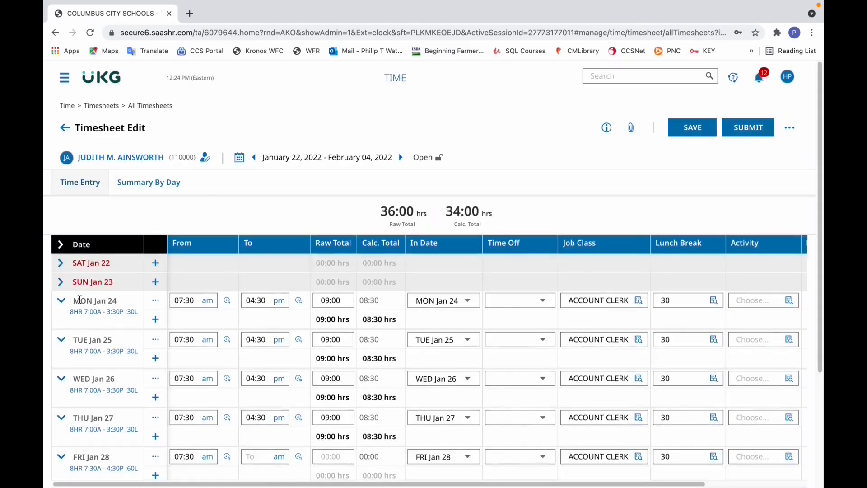
Compare the week of January 24 entries with Monday, January 31 and Tuesday, February 1 by expanding those two days.
drag(818, 213, 820, 250)
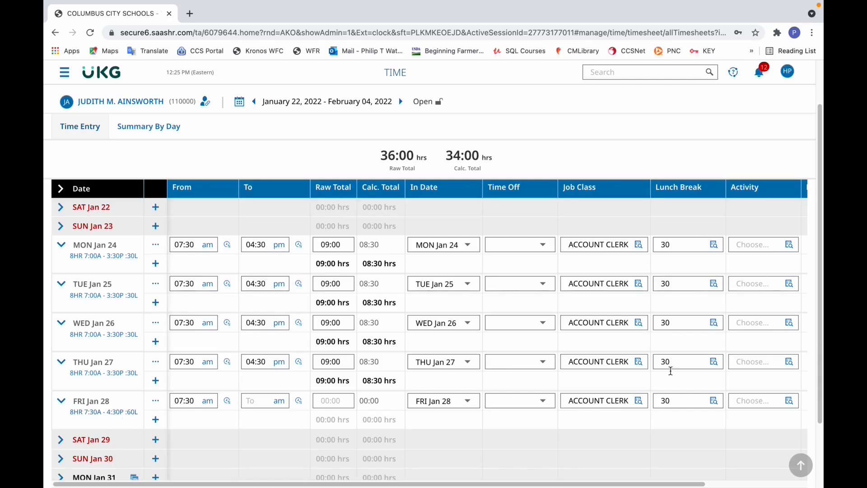
scroll(92, 397, down, 2)
click(92, 398)
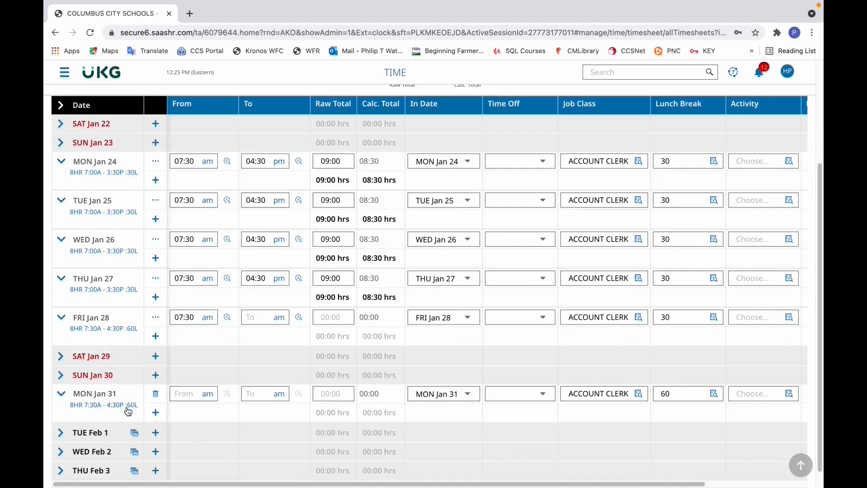
click(72, 432)
drag(817, 364, 818, 295)
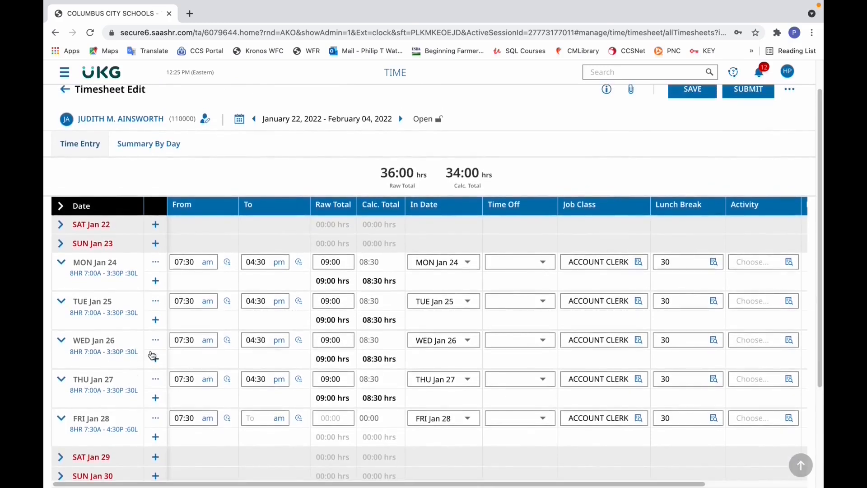
Change the Thursday, January 27 shift type to 8HR 7:30A - 4:30P :60L and save the timesheet.
click(93, 395)
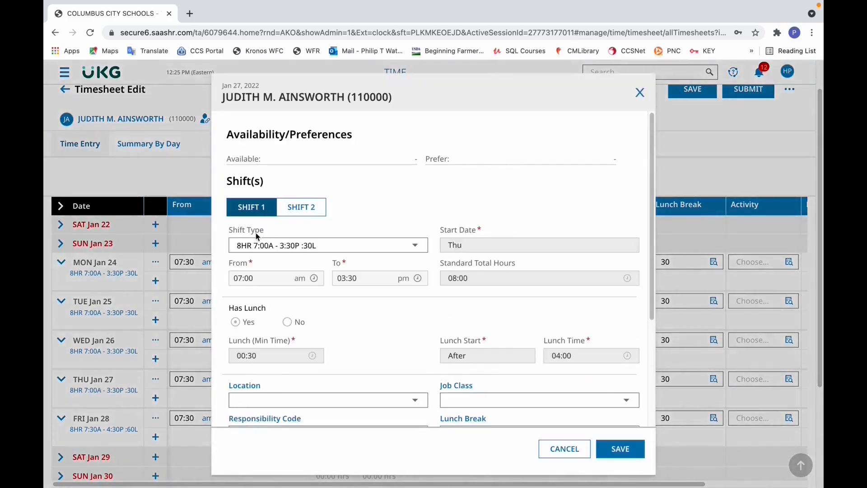
click(420, 245)
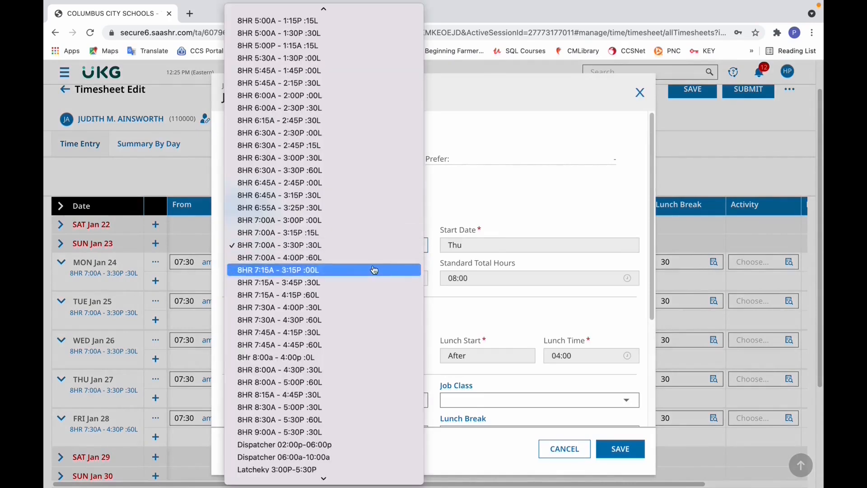
click(318, 320)
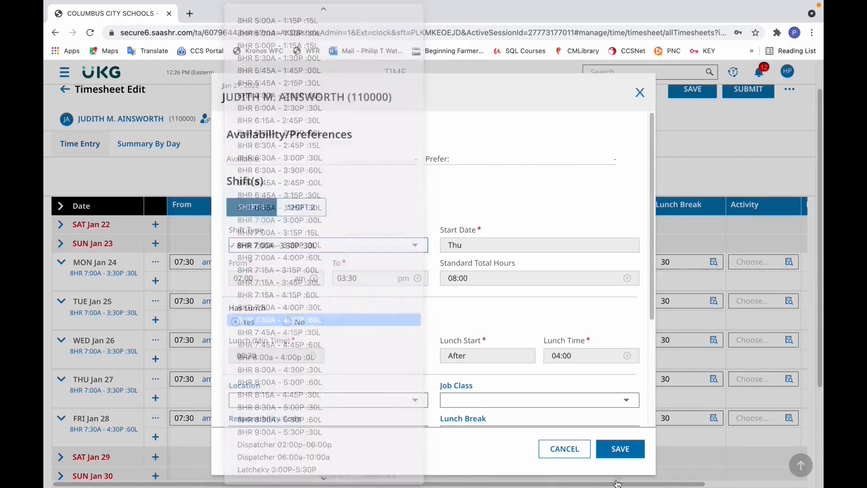
click(619, 449)
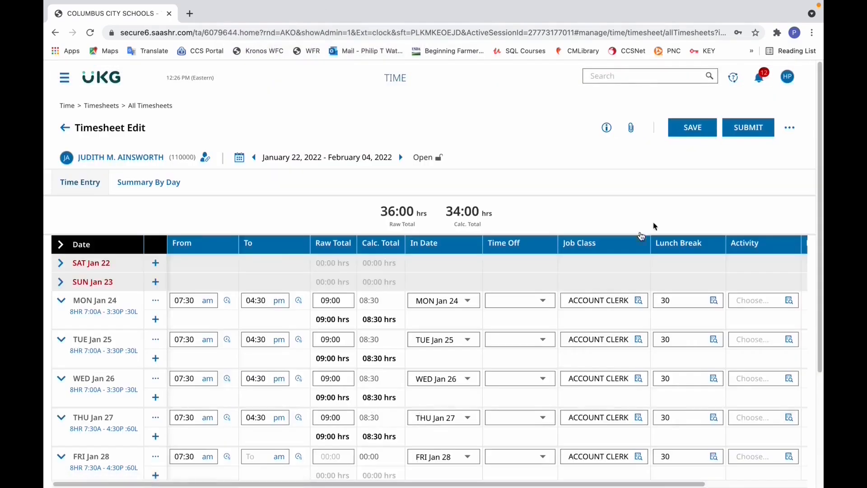
click(692, 127)
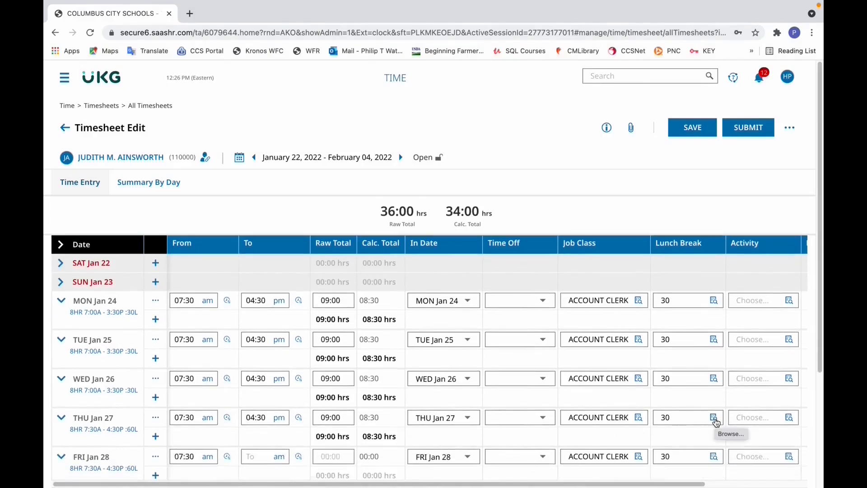
Set the Lunch Break for Thursday, January 27 to 60 and save the timesheet.
click(713, 418)
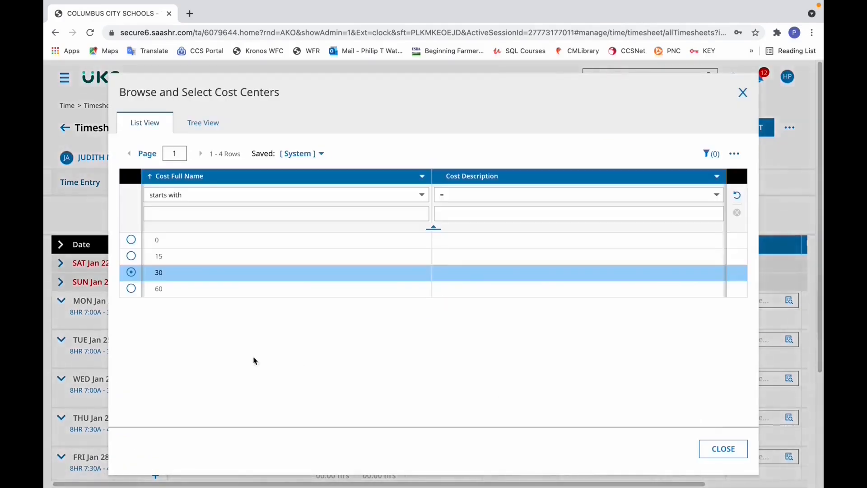
click(136, 292)
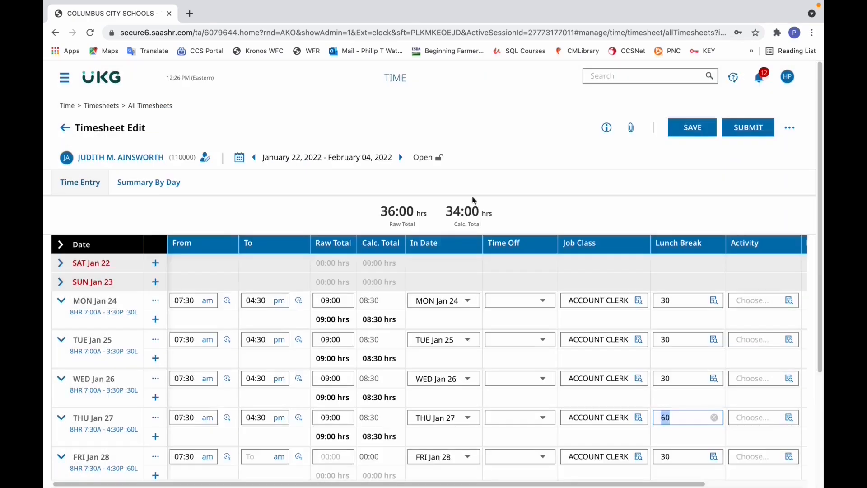
click(706, 132)
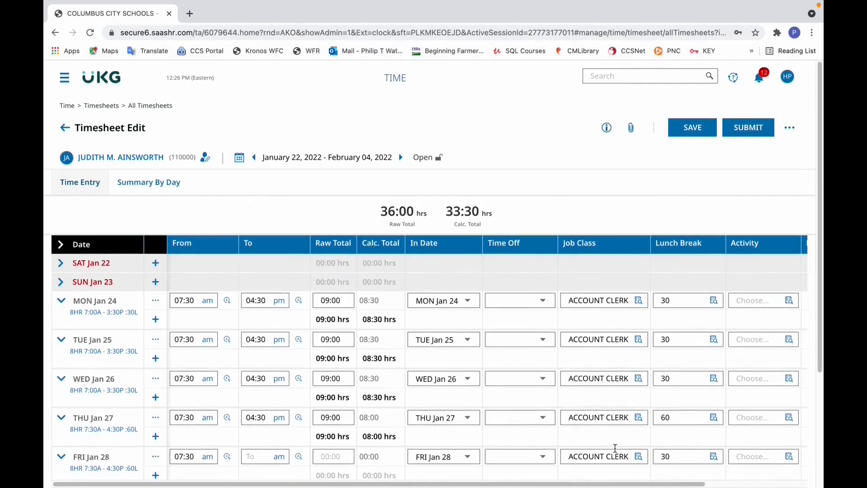
Set the Lunch Break to 60 for January 24, 25, 26 and 28, and save the timesheet.
click(715, 303)
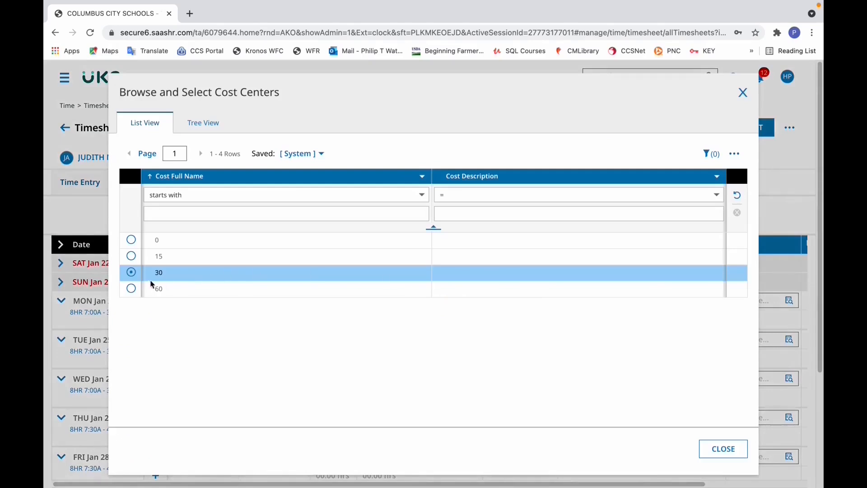
click(131, 288)
click(715, 338)
click(131, 289)
click(715, 380)
click(131, 290)
click(714, 459)
click(131, 289)
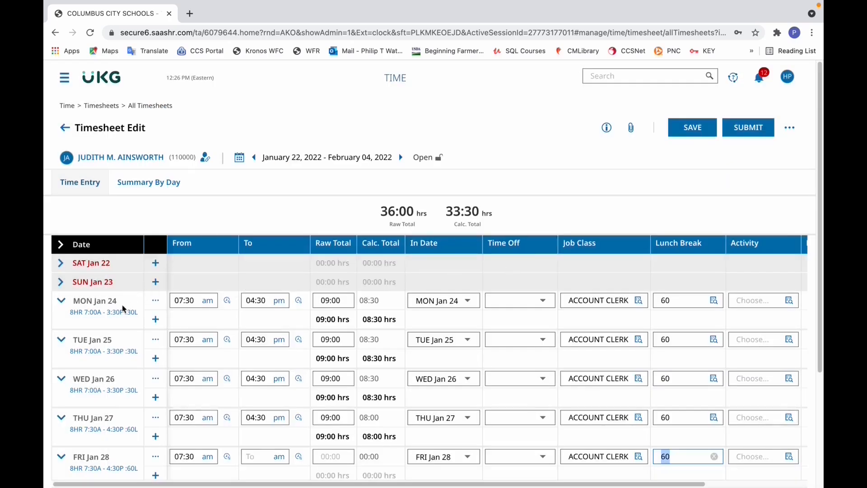
click(696, 129)
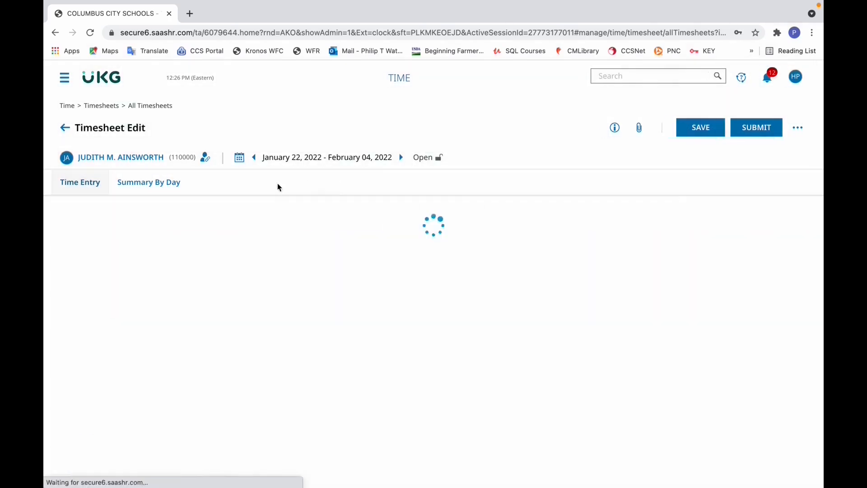
Change the shift type to 8HR 7:30A - 4:30P :60L for Monday, January 24 and Tuesday, January 25.
click(104, 338)
click(291, 246)
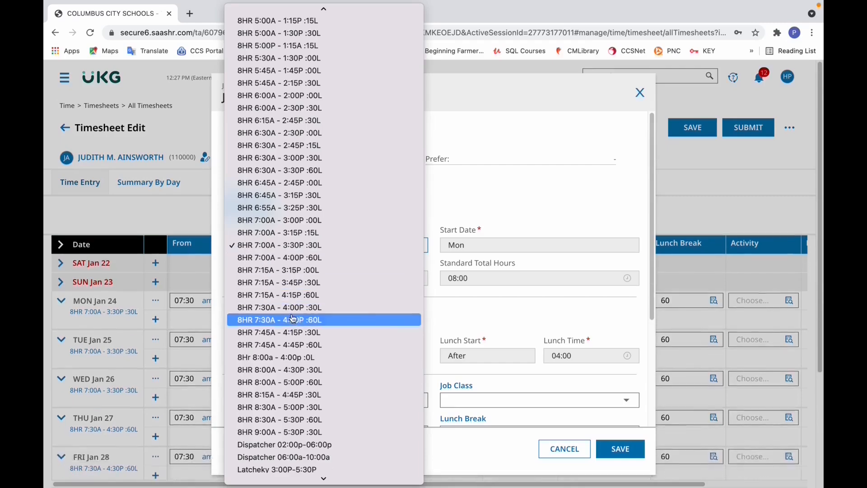
click(266, 325)
click(621, 456)
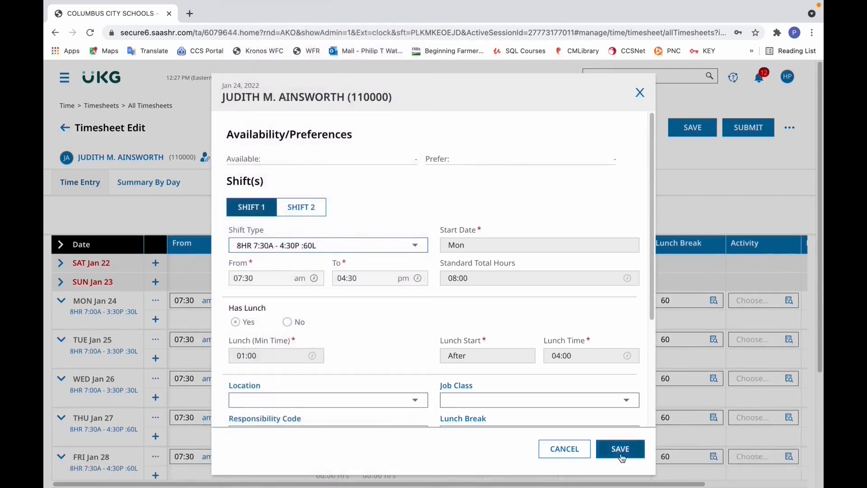
click(103, 351)
click(289, 245)
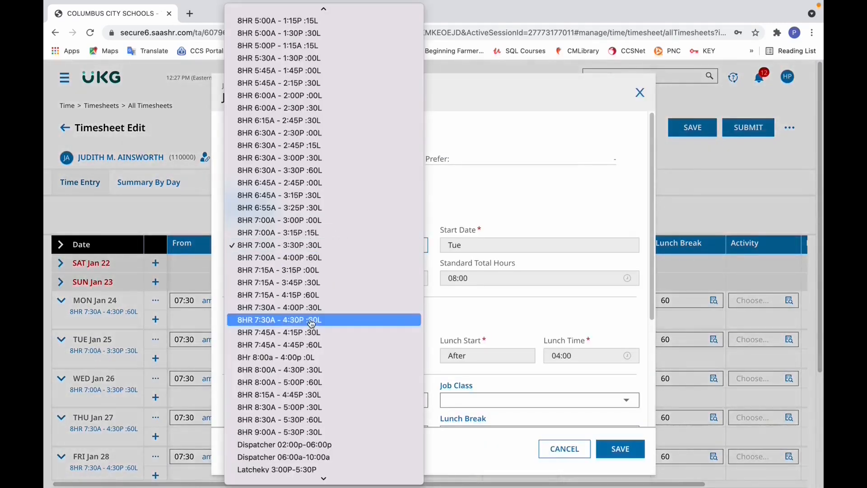
click(312, 322)
click(620, 448)
Change the Wednesday, January 26 shift type to 8HR 7:30A - 4:30P :60L and save the timesheet.
click(129, 393)
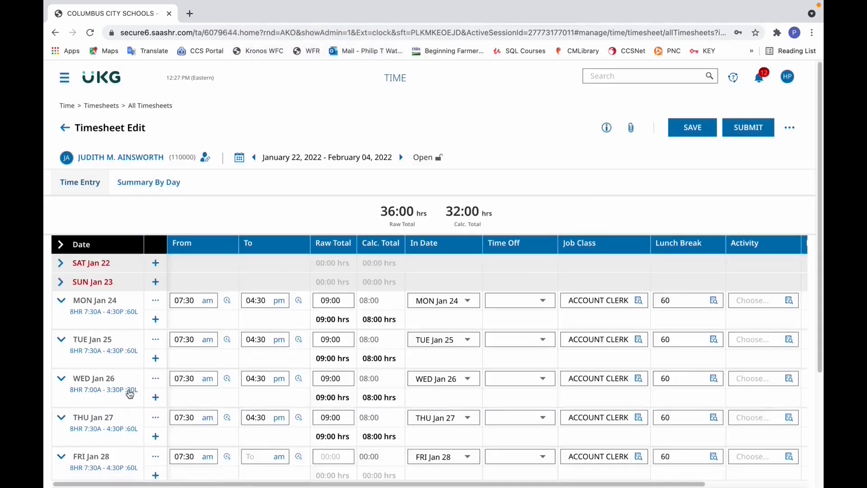
click(289, 246)
click(350, 258)
click(616, 449)
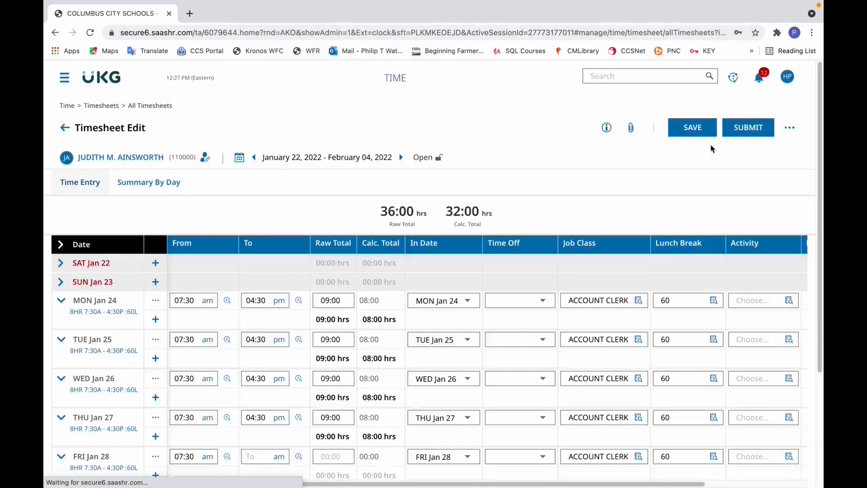
click(705, 128)
Expand Monday, January 31 to check its schedule and lunch break, and review the timesheet's hours.
scroll(819, 202, down, 3)
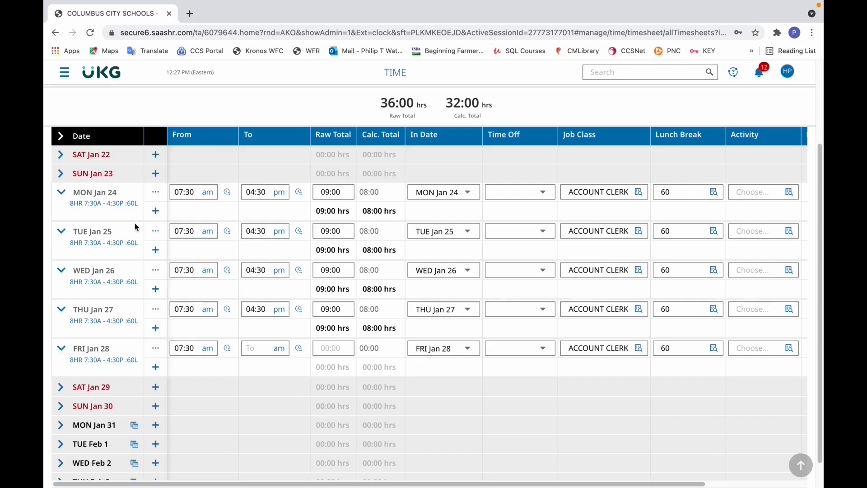
click(68, 429)
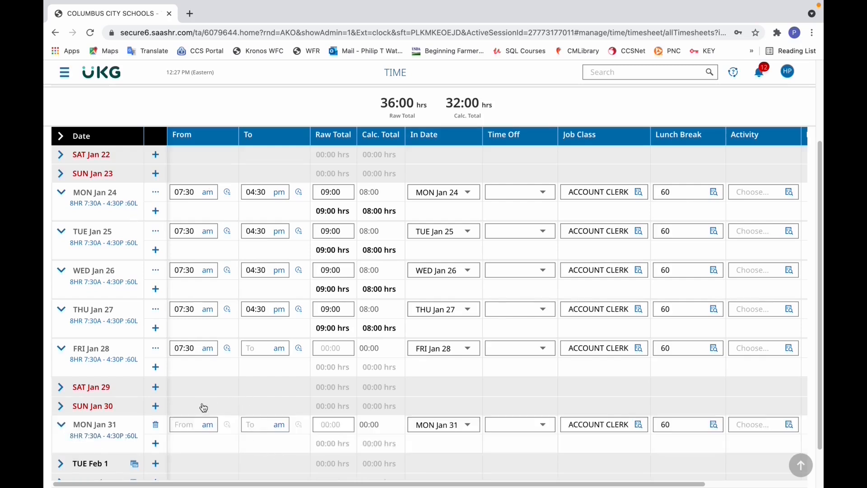
scroll(547, 84, up, 3)
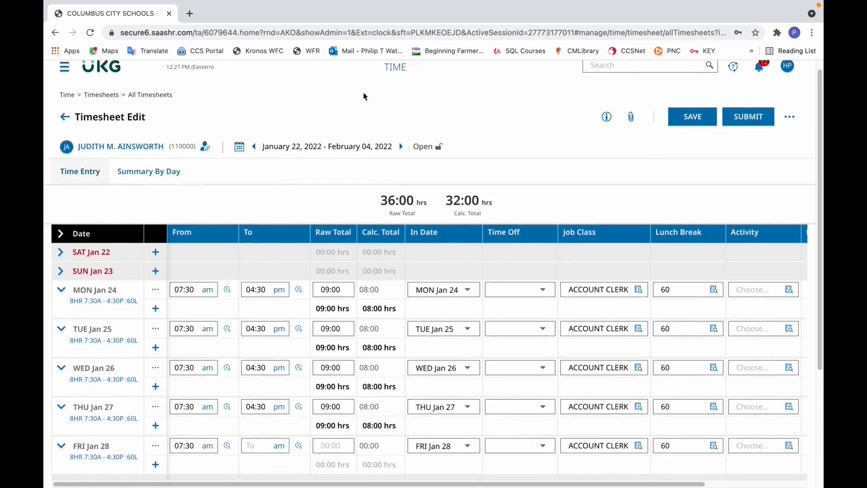